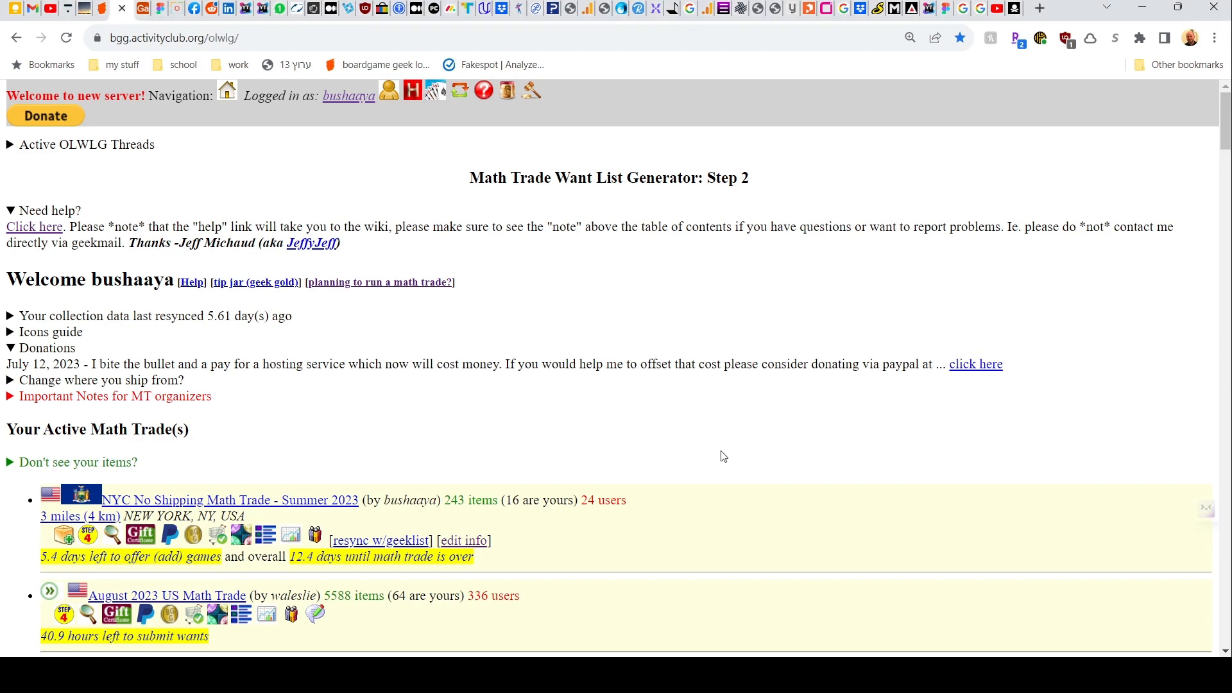
Open the want list of the August 2023 US Math Trade and switch to its Duplicate Protection page.
scroll(724, 455, down, 2)
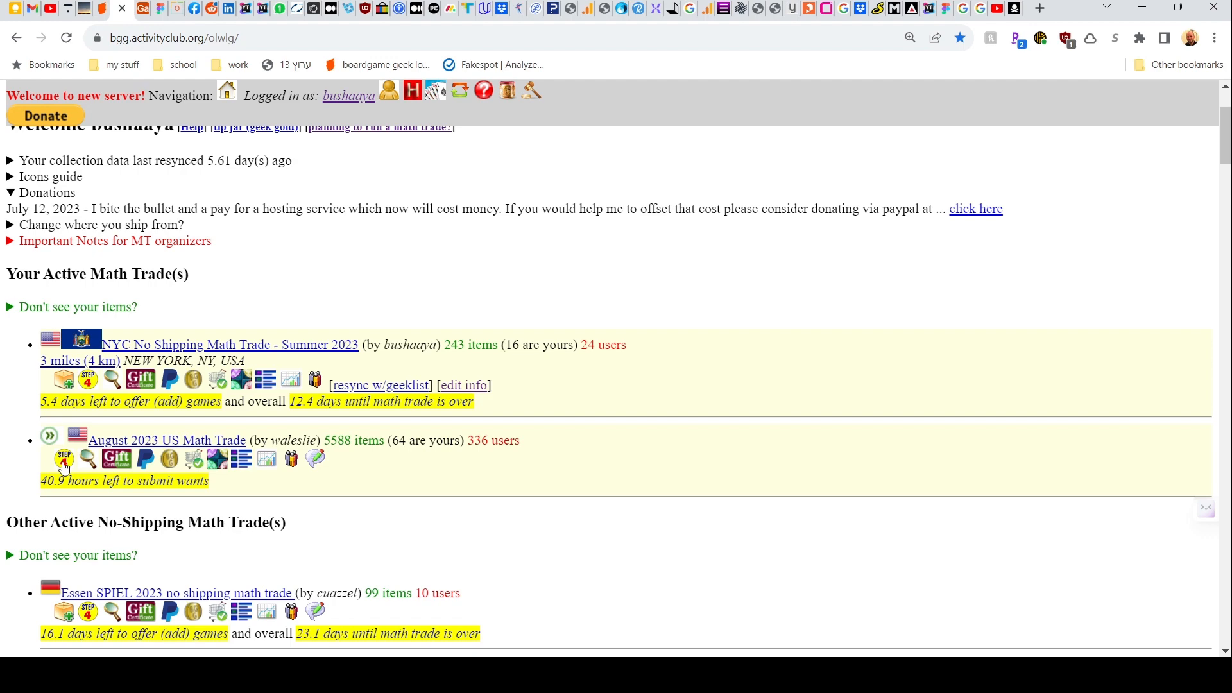
click(64, 465)
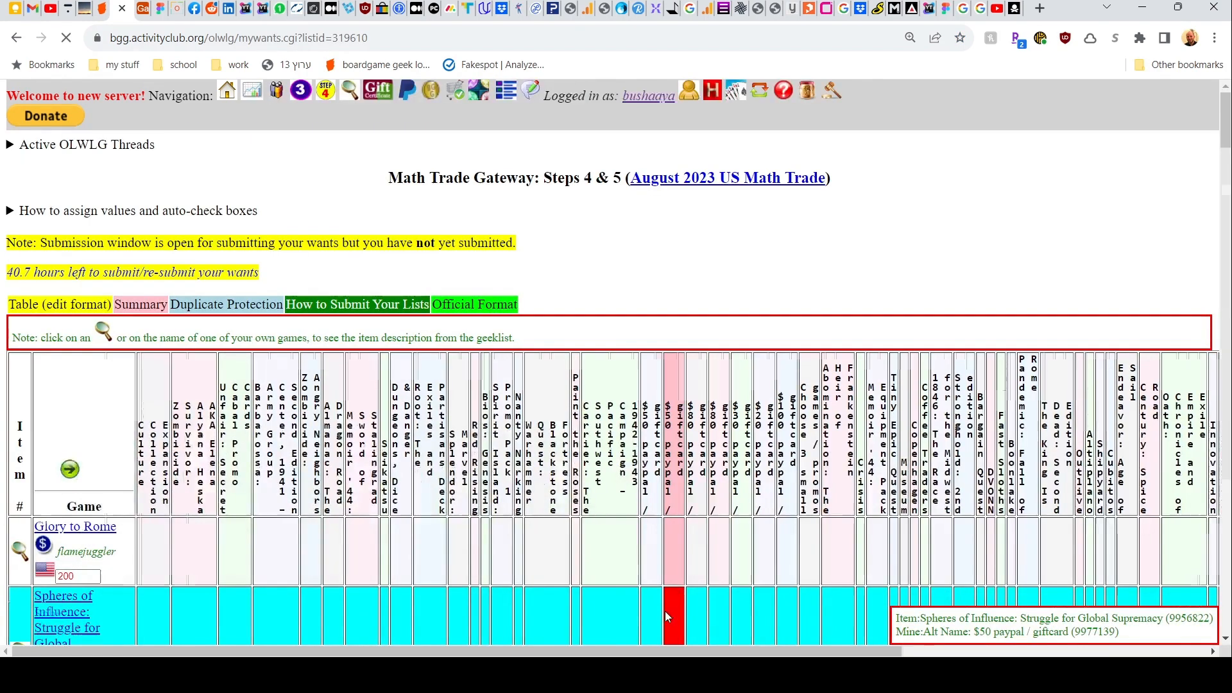
scroll(433, 495, down, 2)
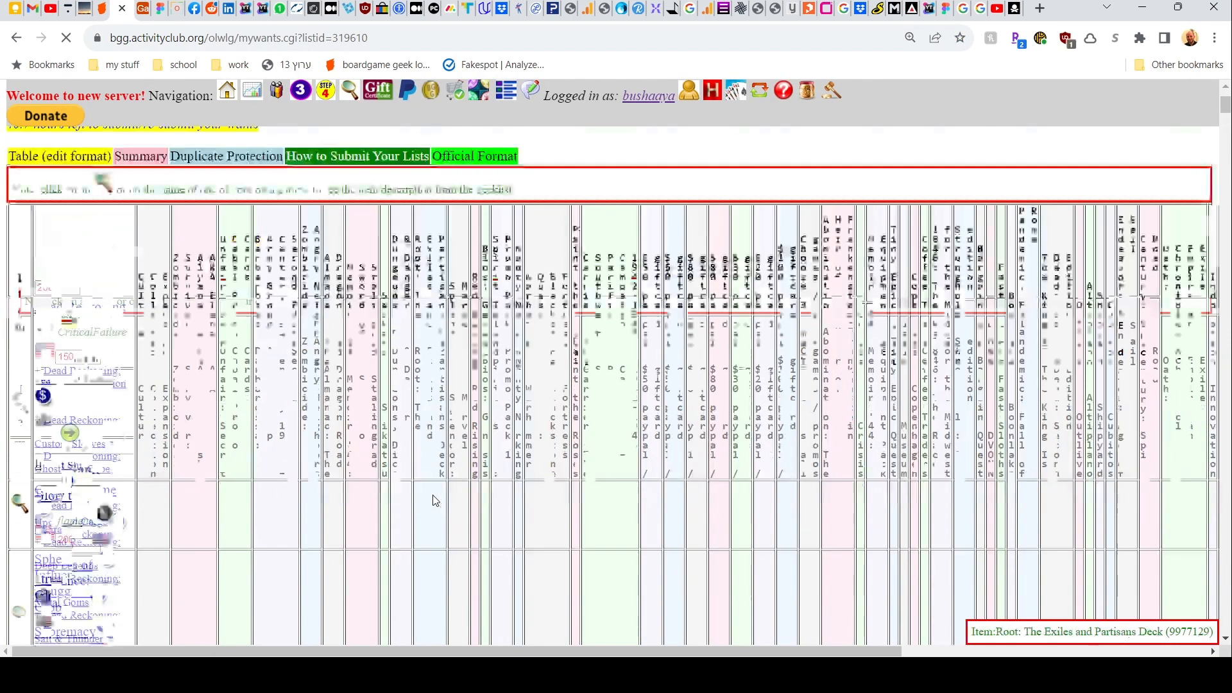
scroll(433, 494, down, 11)
scroll(429, 532, up, 13)
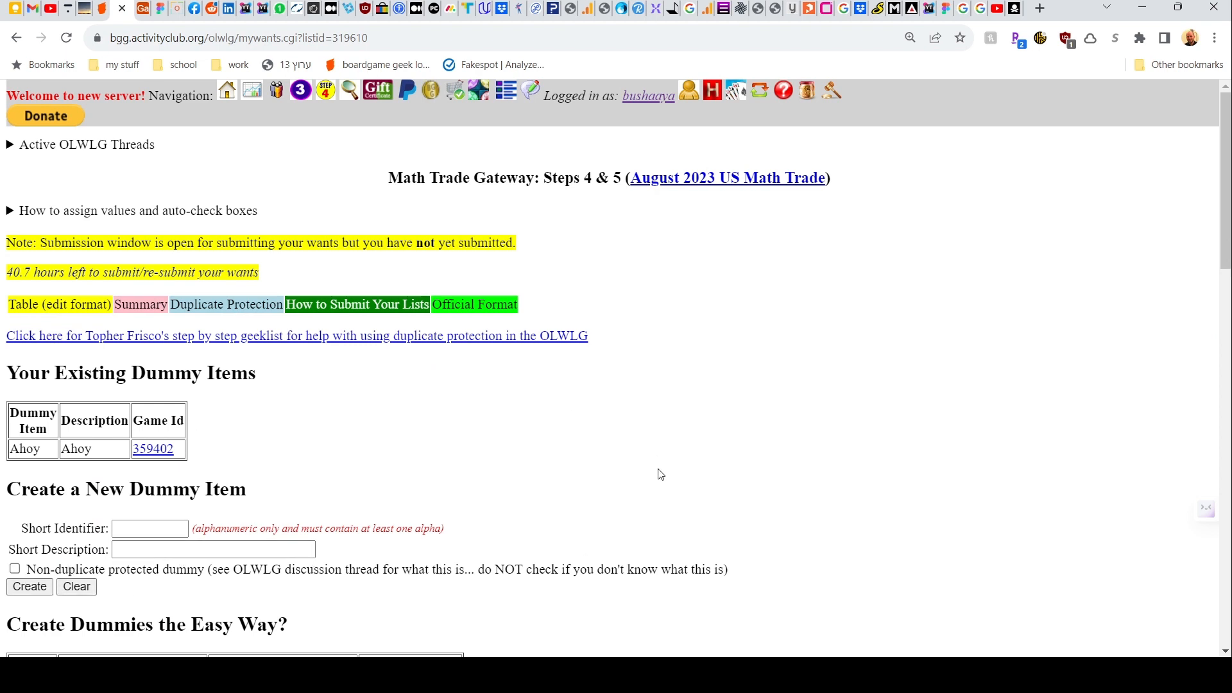
Review the dummy creation form and the suggested dummy items with their identifiers and matching item counts.
scroll(473, 547, down, 5)
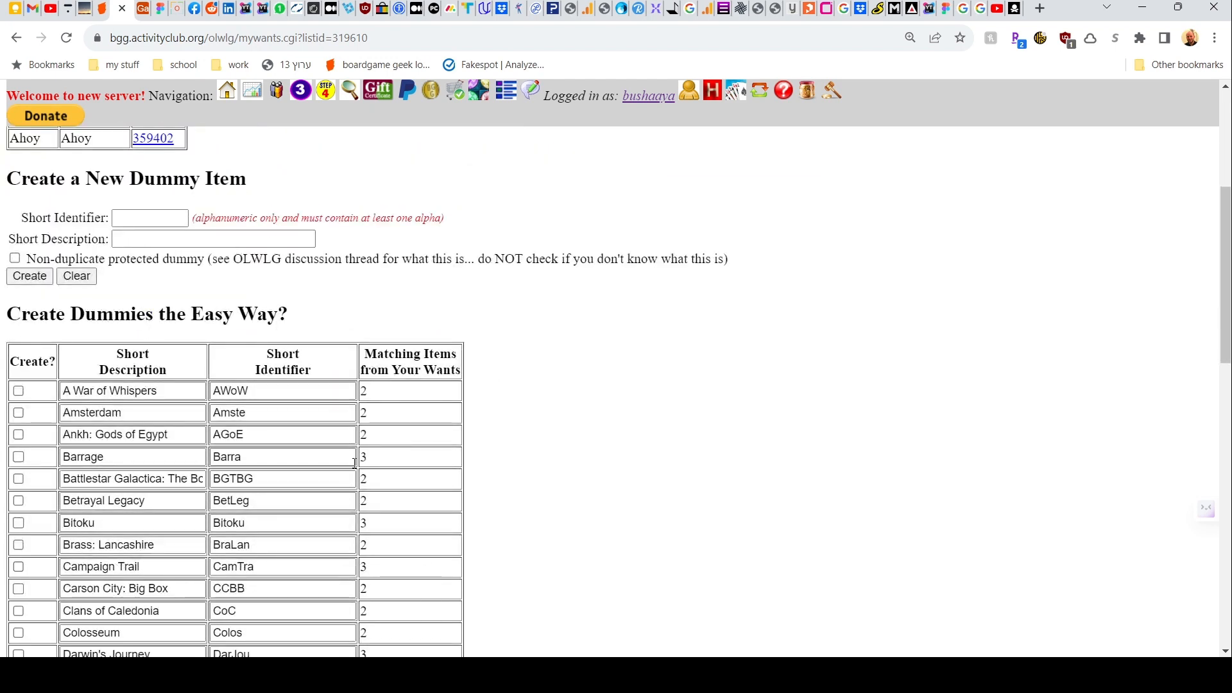
scroll(138, 481, up, 2)
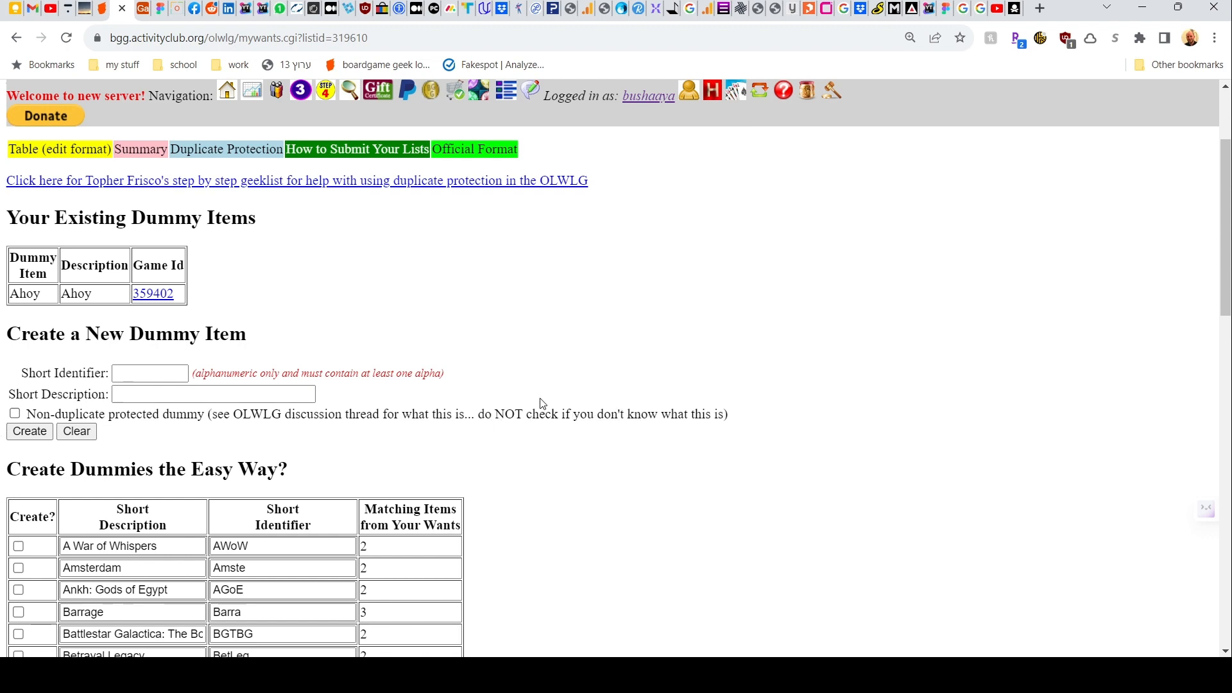
scroll(478, 461, down, 2)
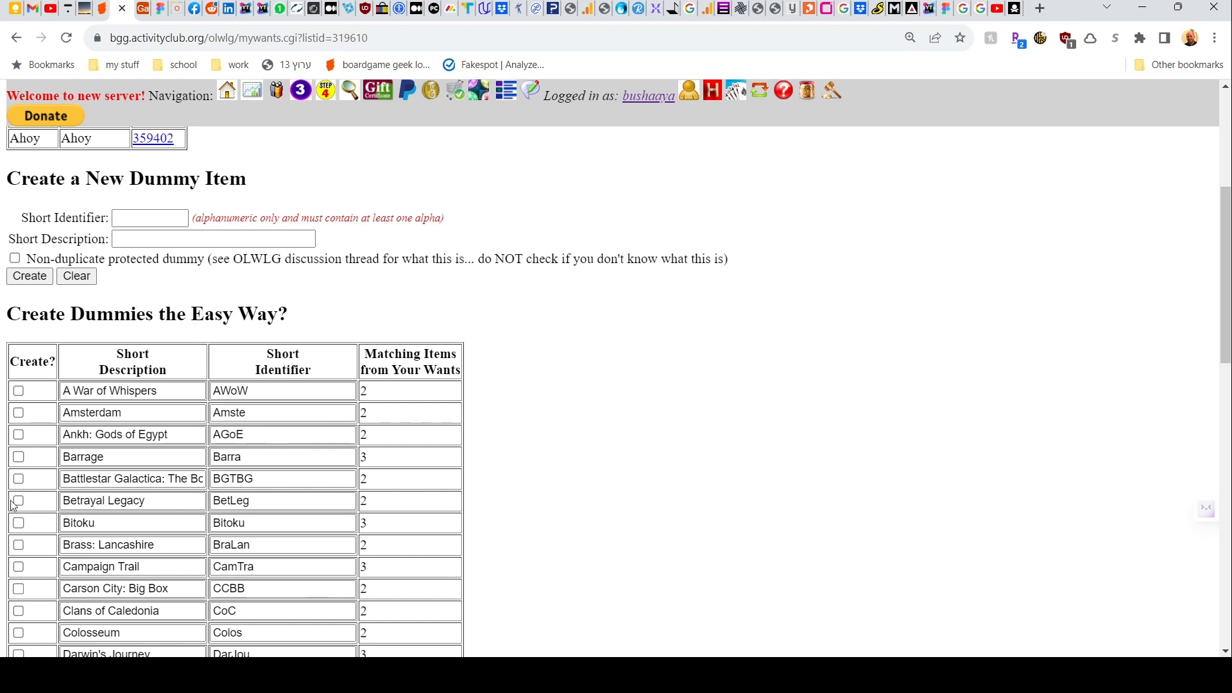
scroll(89, 517, down, 3)
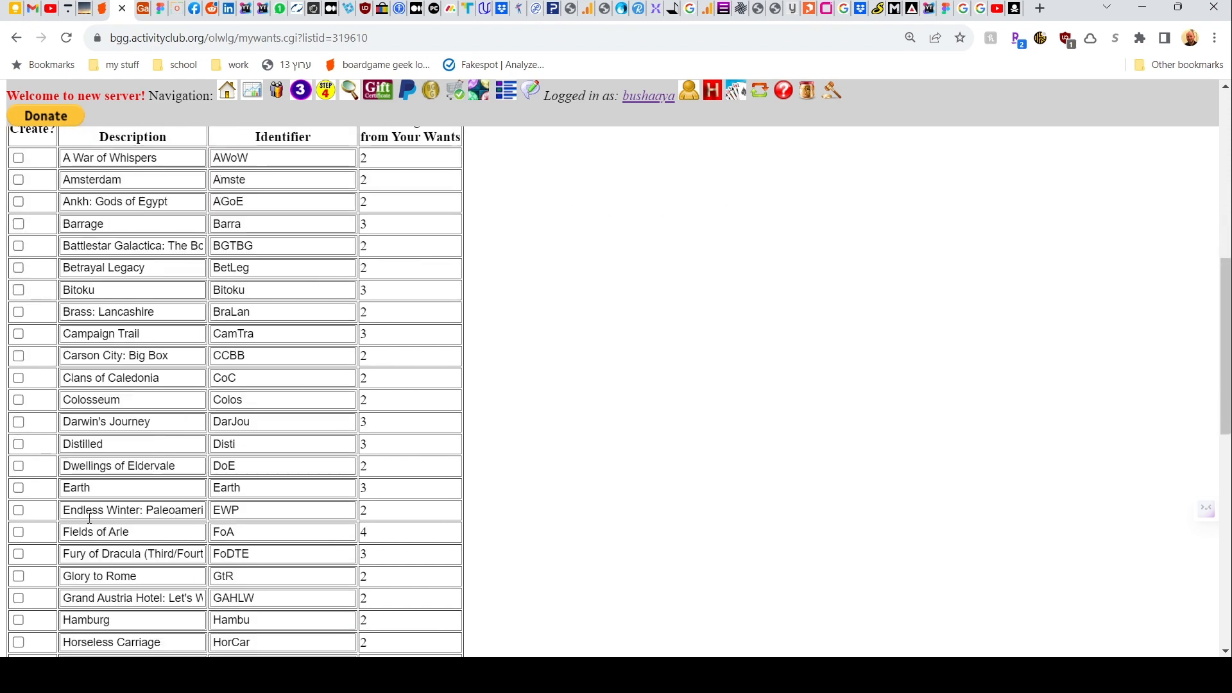
scroll(90, 517, down, 9)
scroll(167, 492, up, 9)
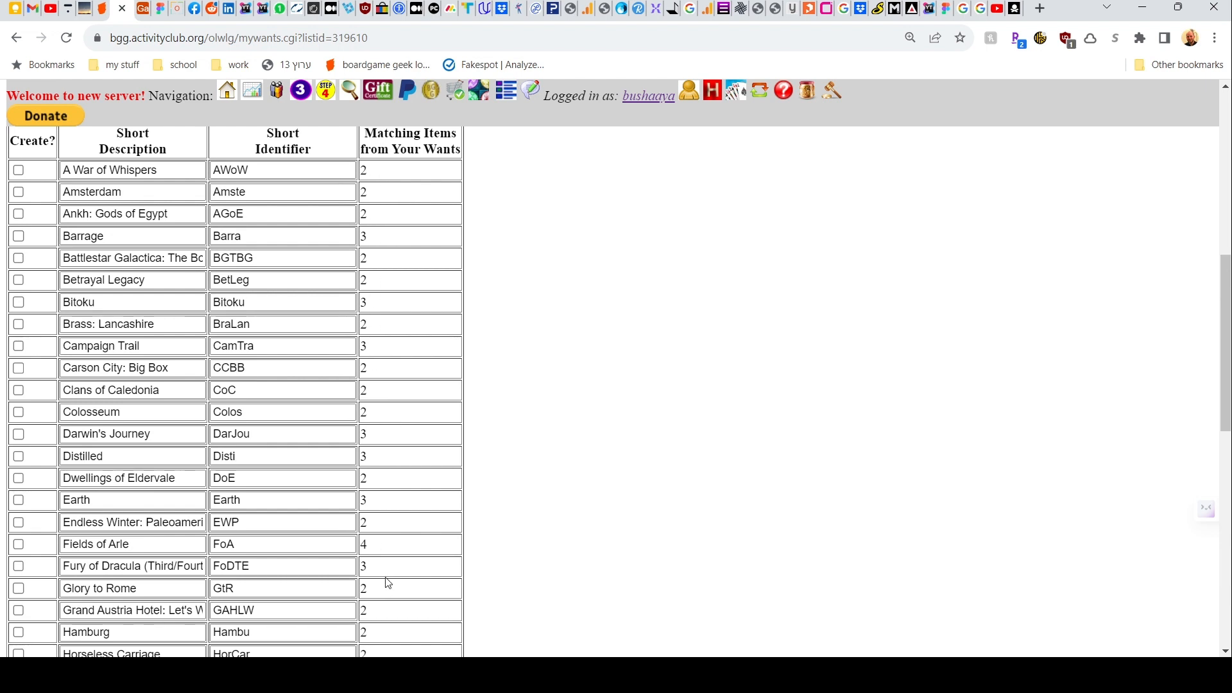
scroll(389, 583, down, 5)
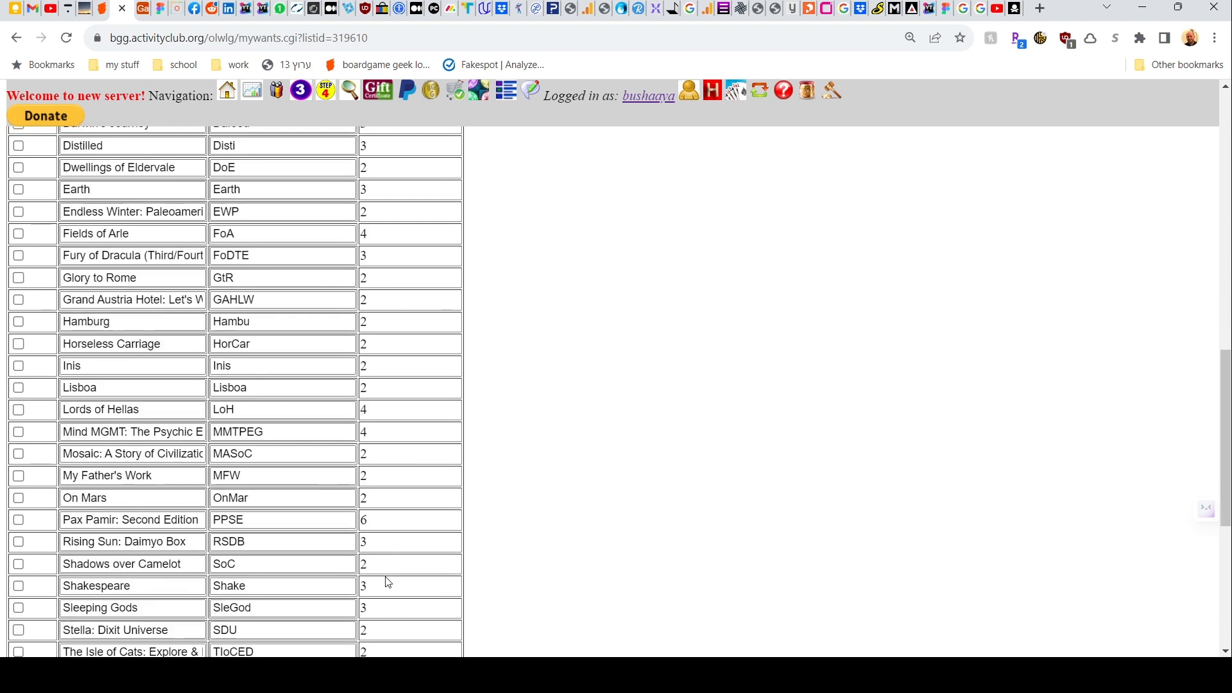
scroll(389, 584, down, 2)
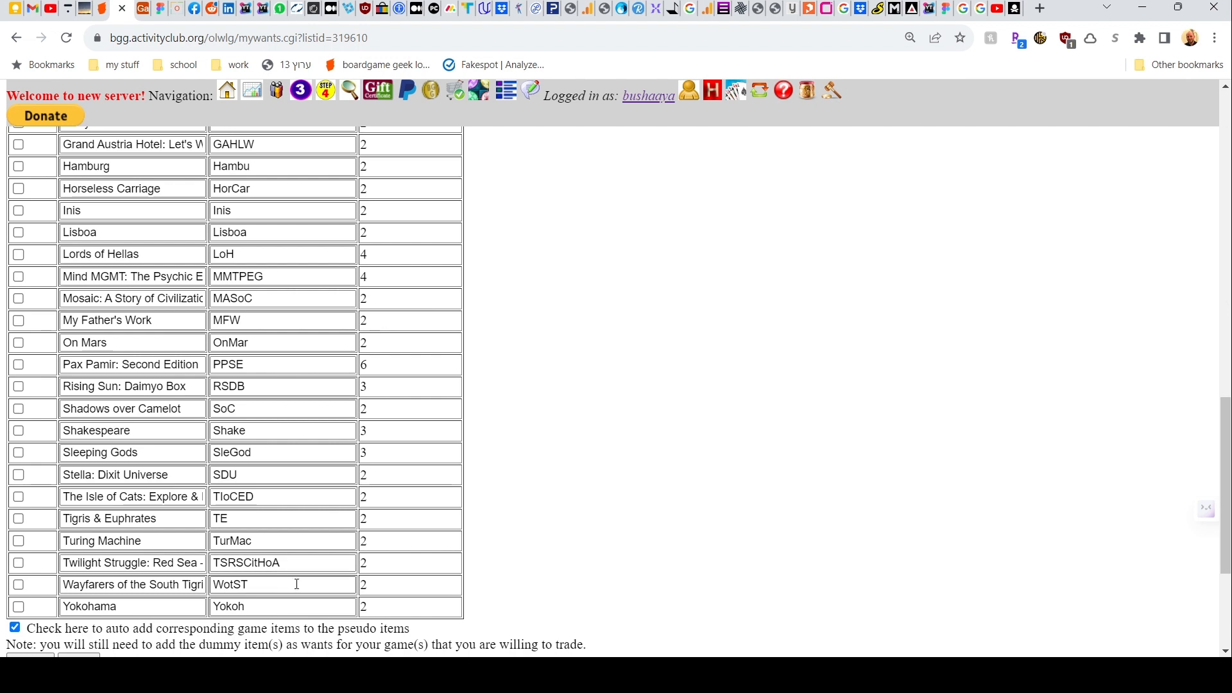
Create a dummy item for Stella: Dixit Universe with its corresponding game items added automatically, and return to the editable wants table.
drag(65, 472, 174, 479)
click(101, 472)
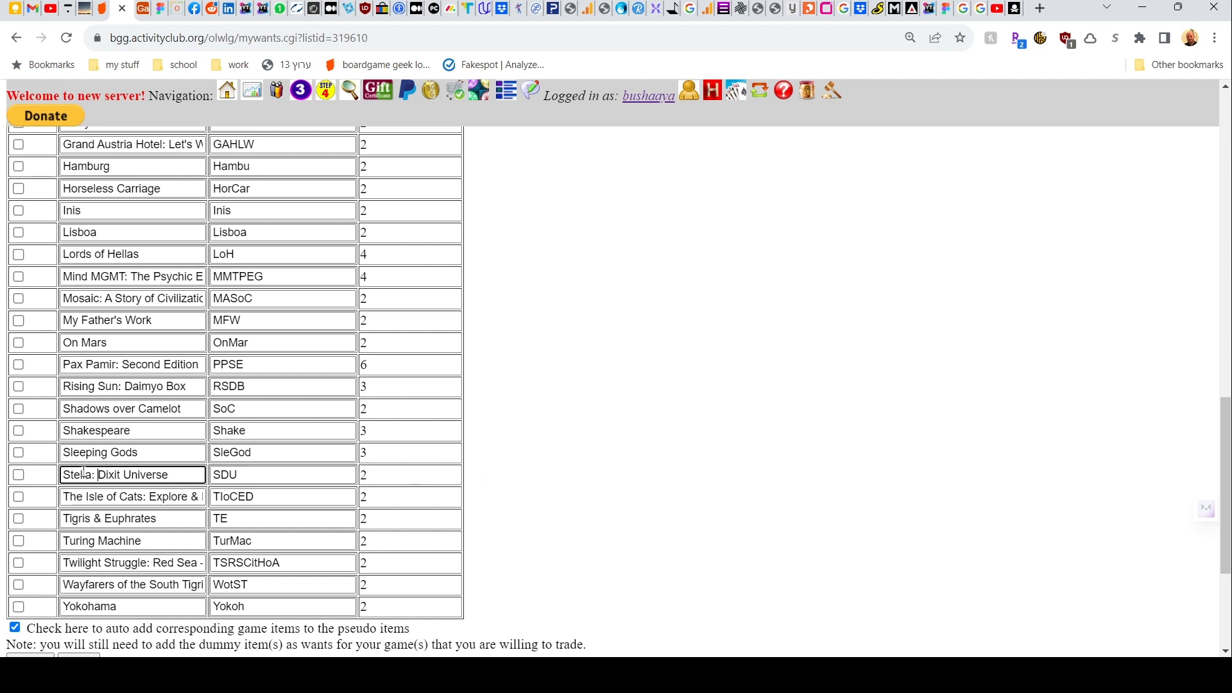
drag(439, 475, 361, 475)
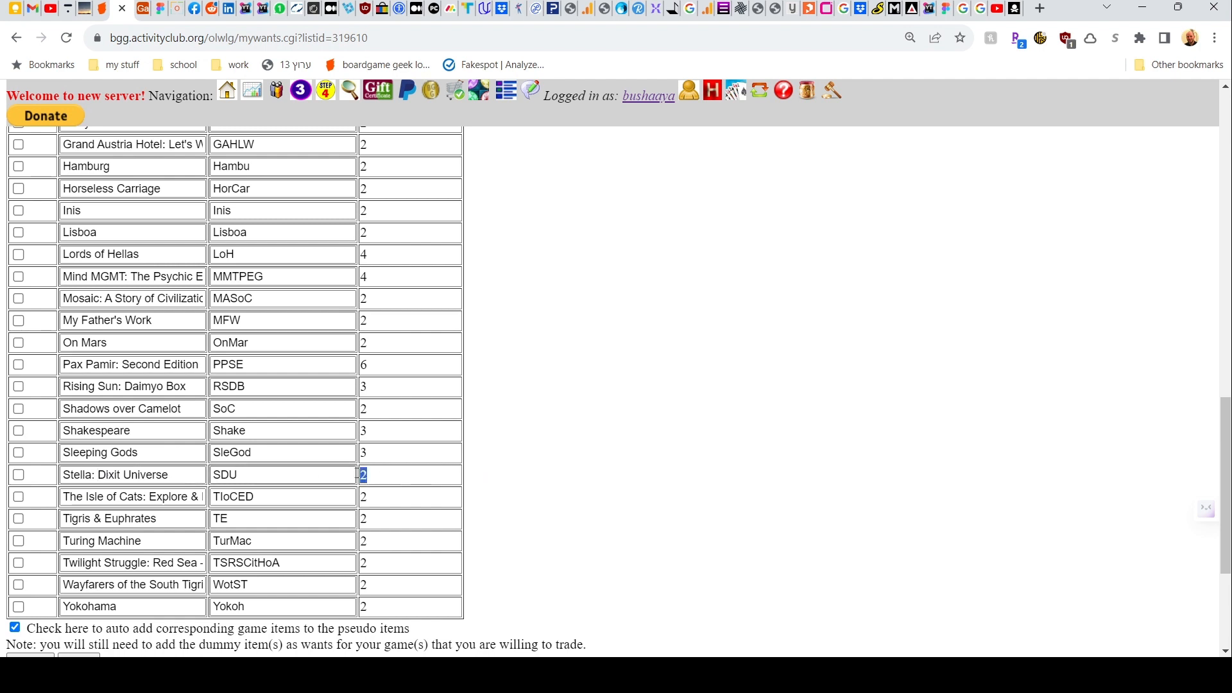
click(75, 476)
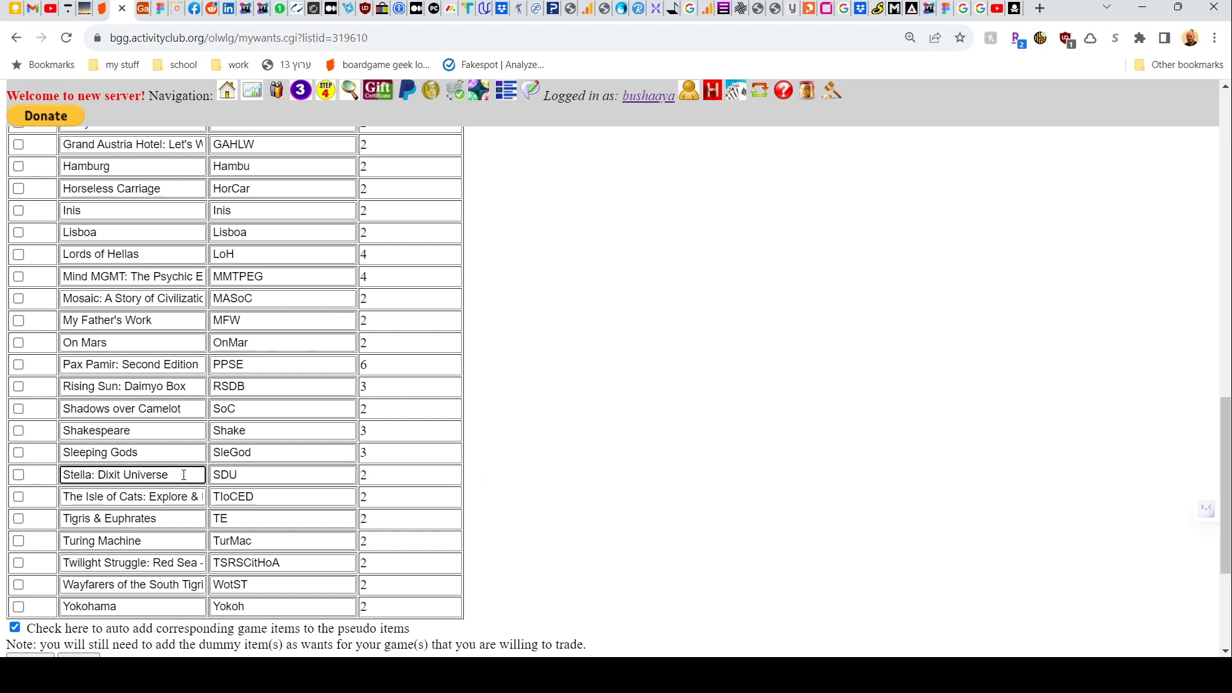
click(19, 475)
click(87, 477)
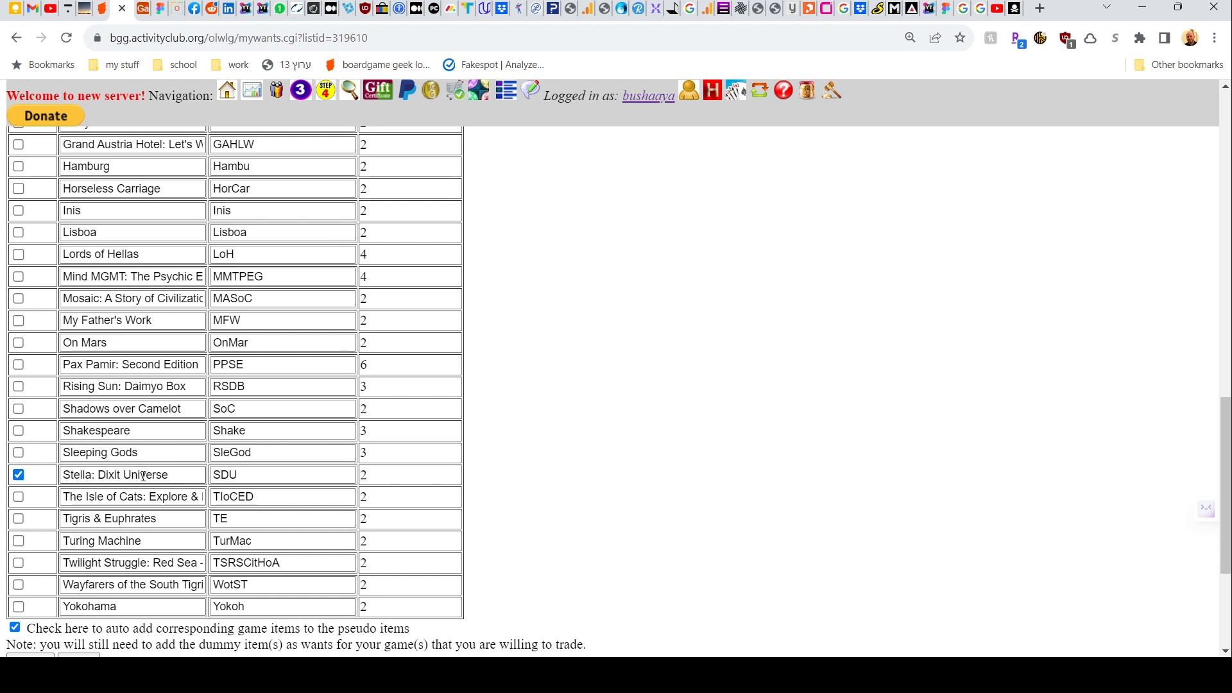
scroll(143, 476, down, 2)
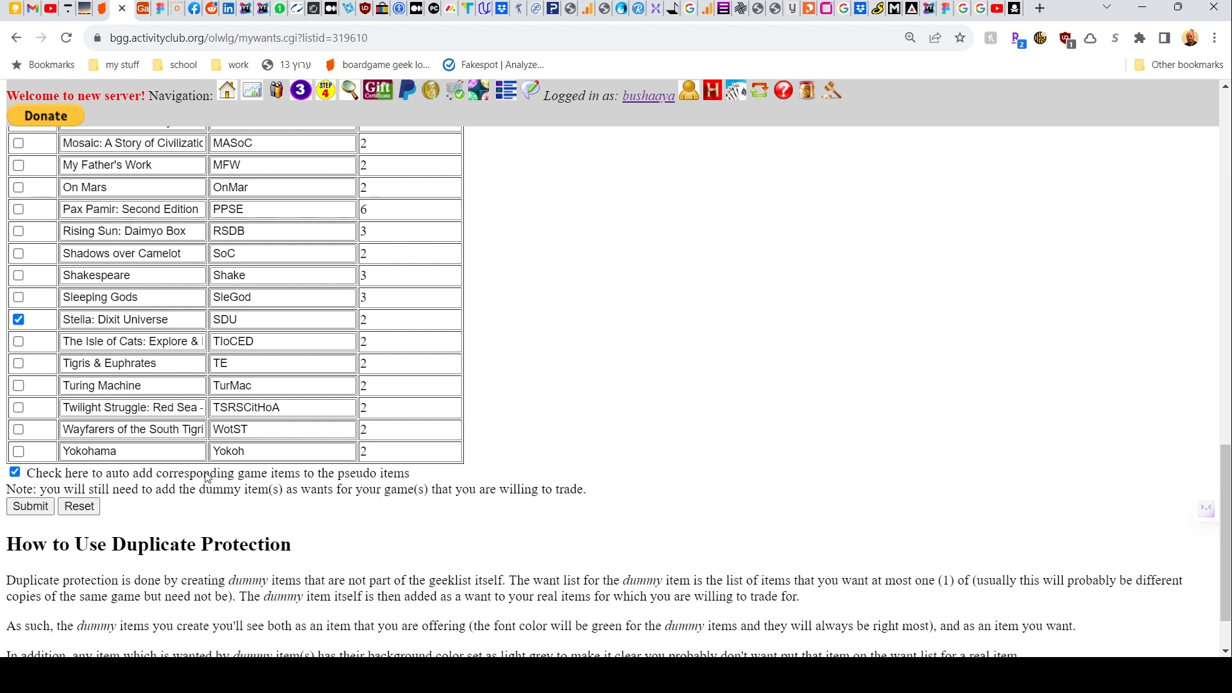
click(30, 506)
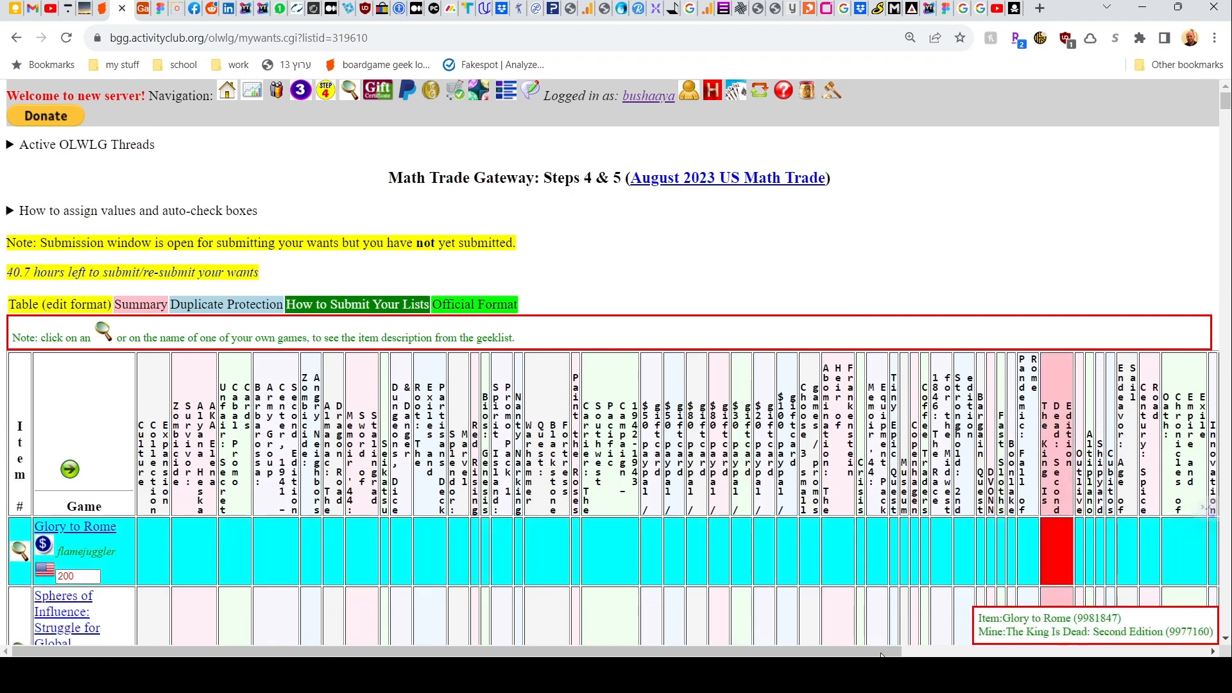
Find the Stella: Dixit Universe and Ahoy dummy rows and the real copies of both games in the wants table.
mouse_move(752, 652)
mouse_down()
mouse_move(1052, 652)
mouse_move(744, 652)
mouse_up()
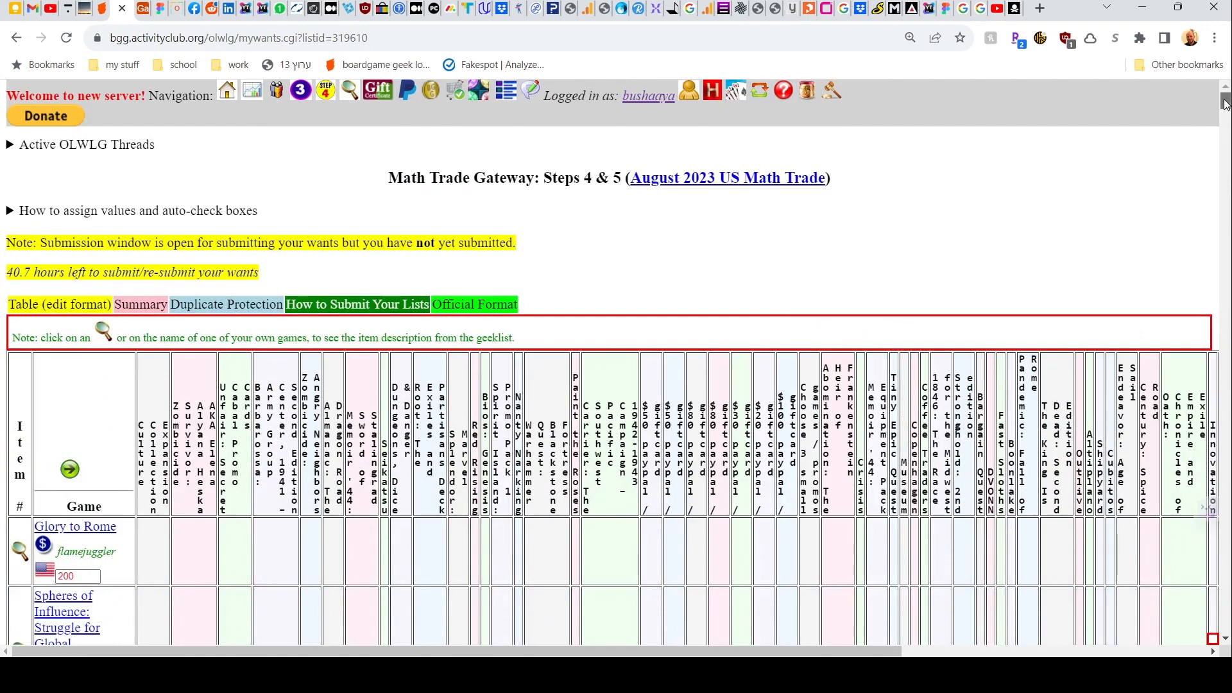
drag(1225, 102, 1227, 617)
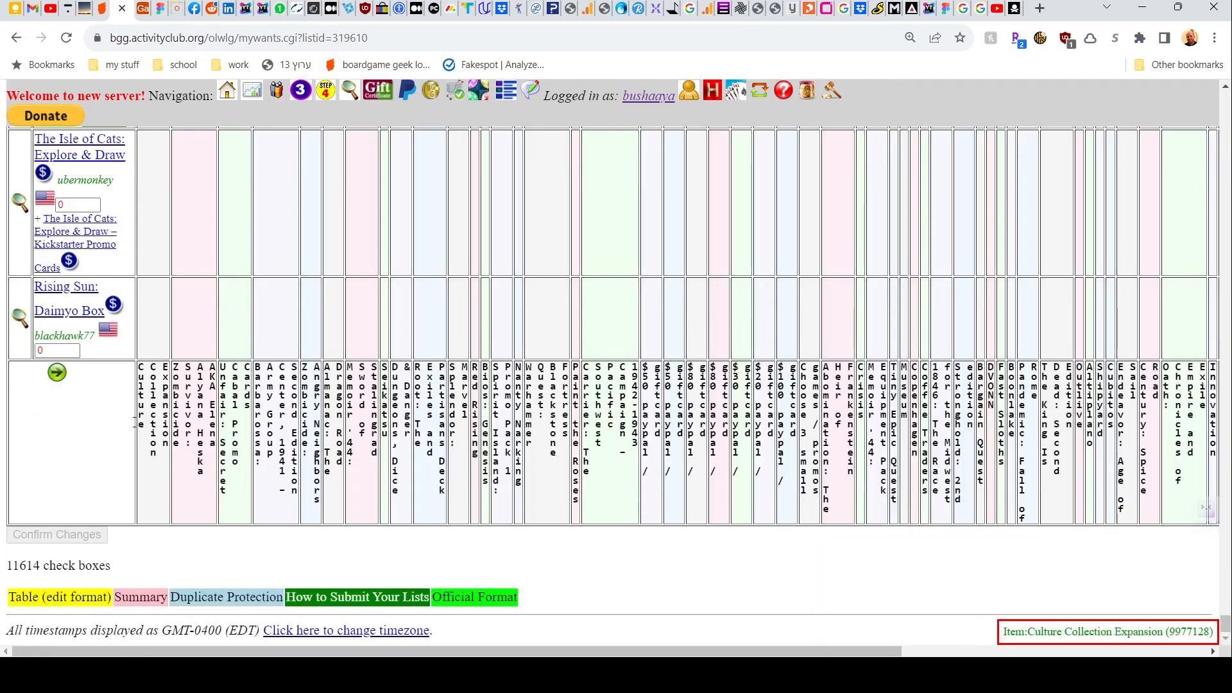
scroll(116, 473, up, 10)
scroll(116, 474, down, 5)
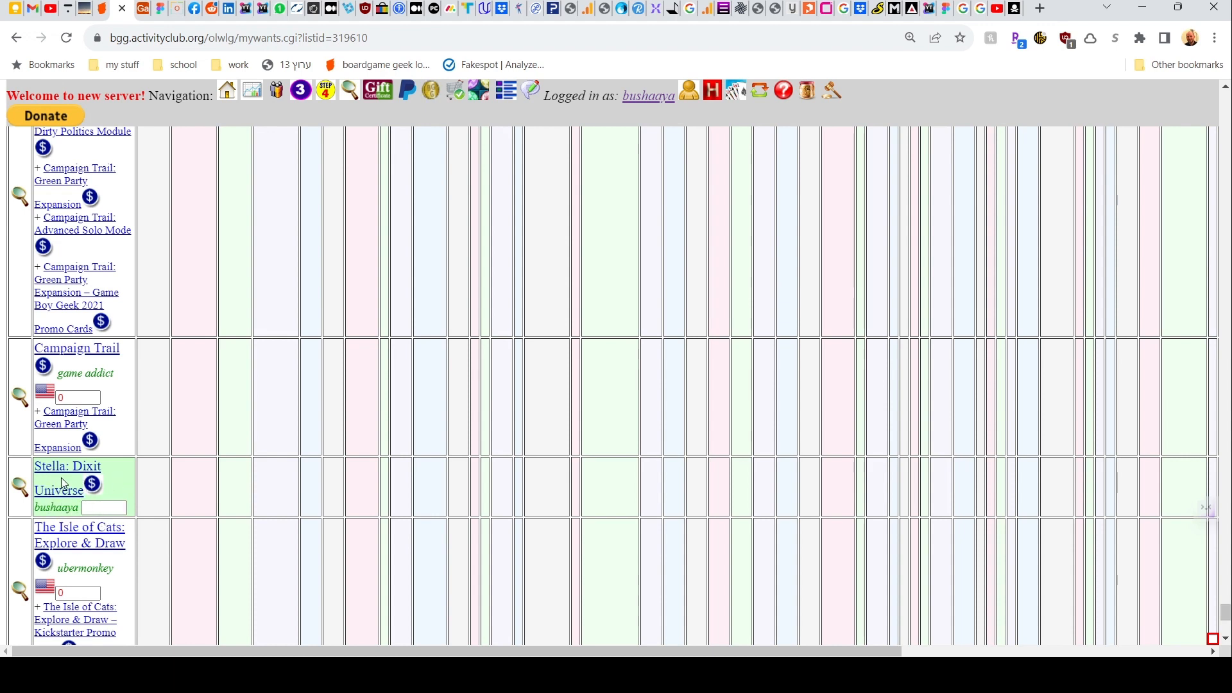
click(93, 503)
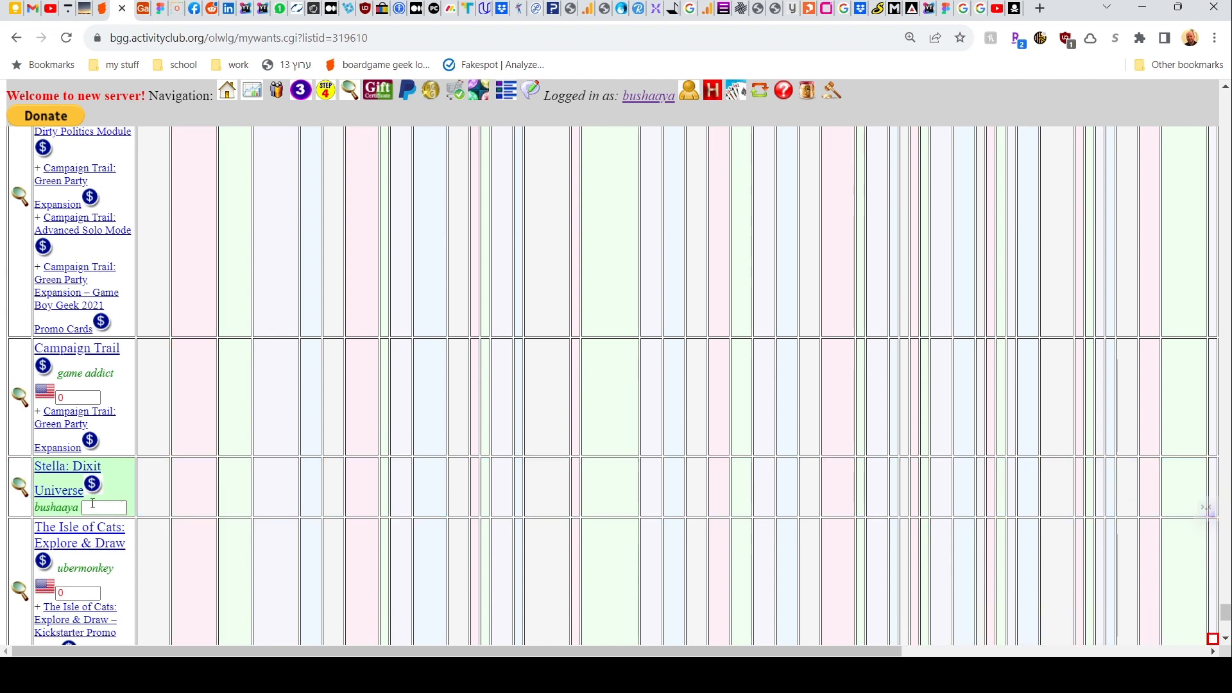
scroll(138, 536, up, 15)
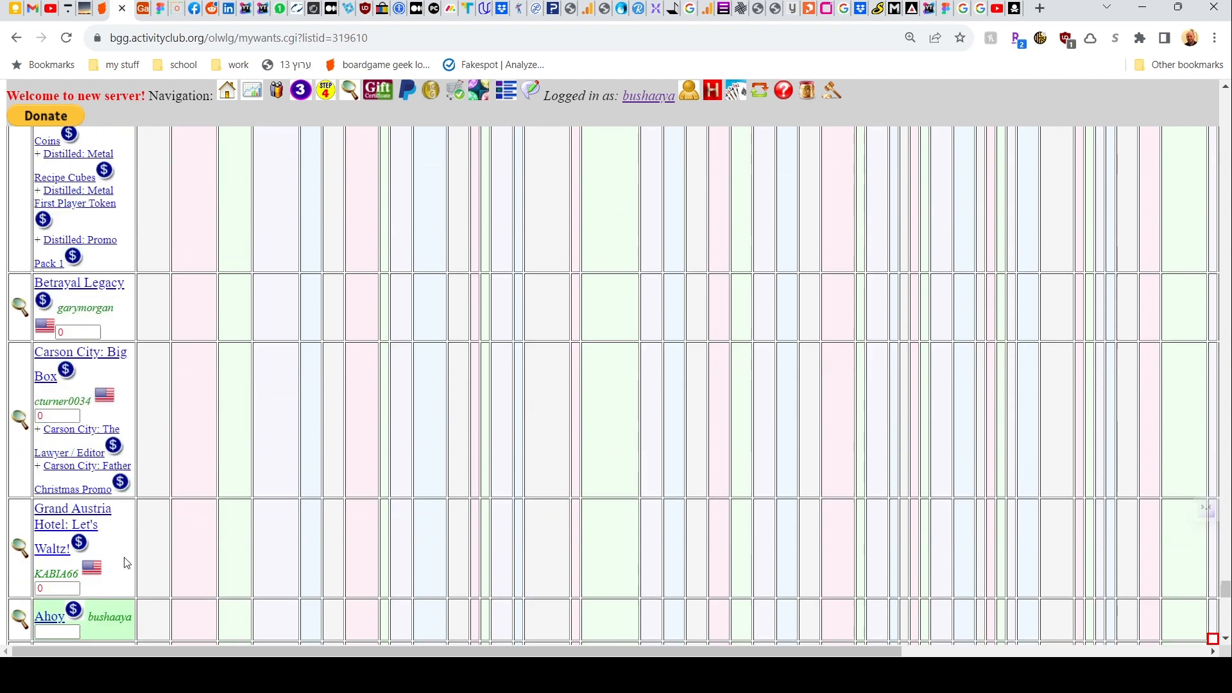
scroll(127, 563, up, 15)
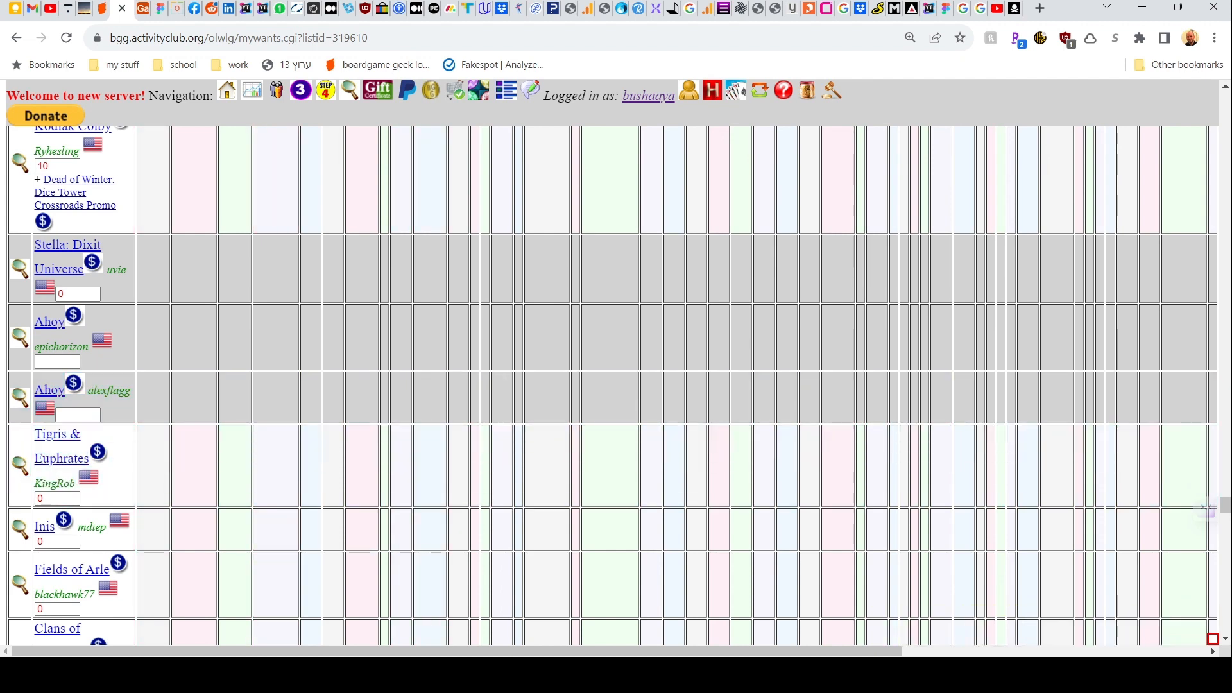
Reveal the hidden dummy item columns at the far end of the wants table.
drag(361, 653, 667, 653)
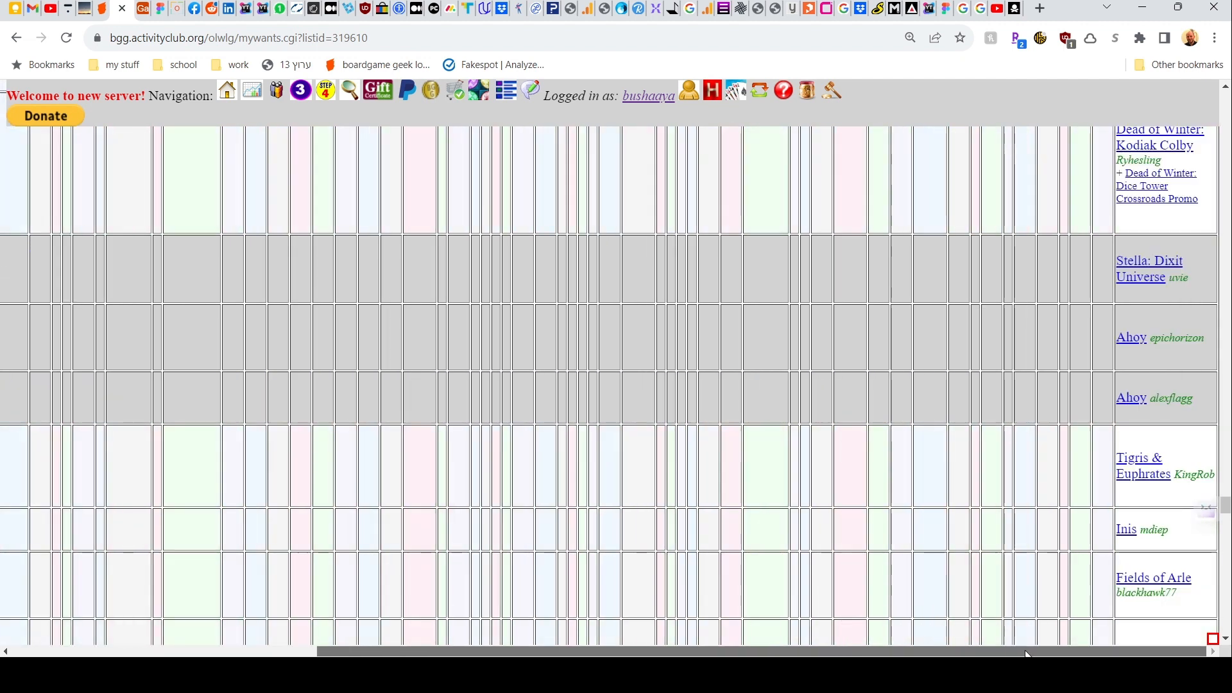
scroll(1125, 523, down, 3)
scroll(1104, 551, down, 5)
scroll(1088, 577, up, 10)
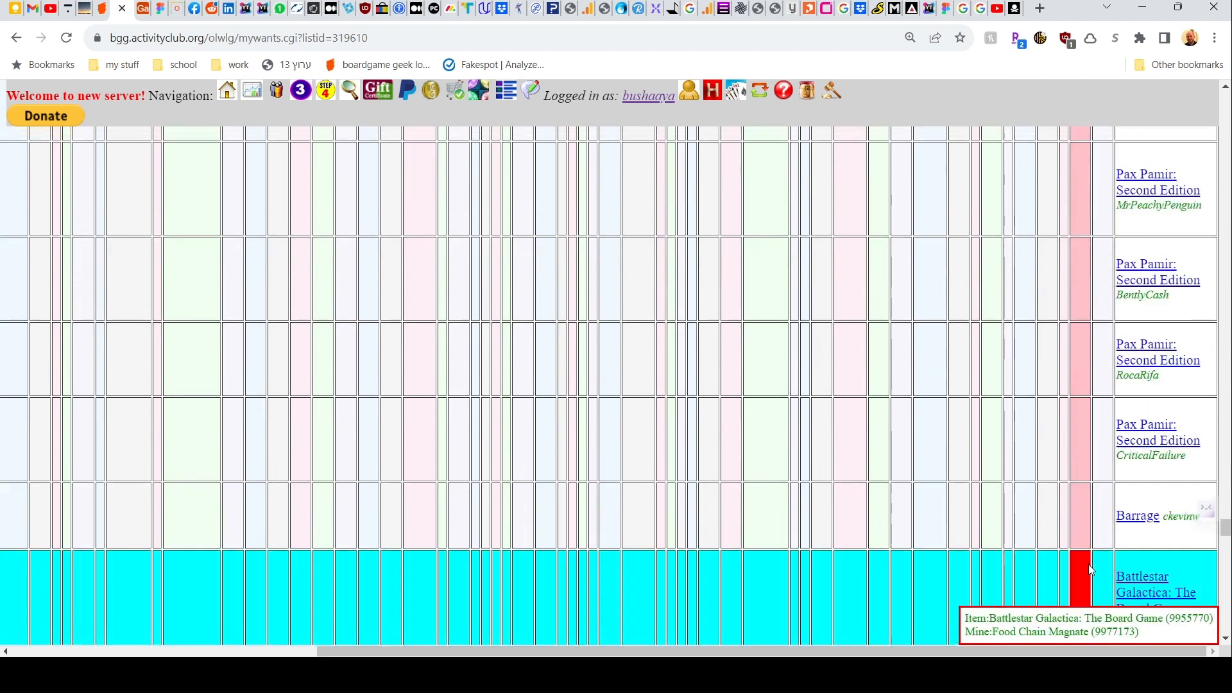
drag(1218, 506, 1224, 82)
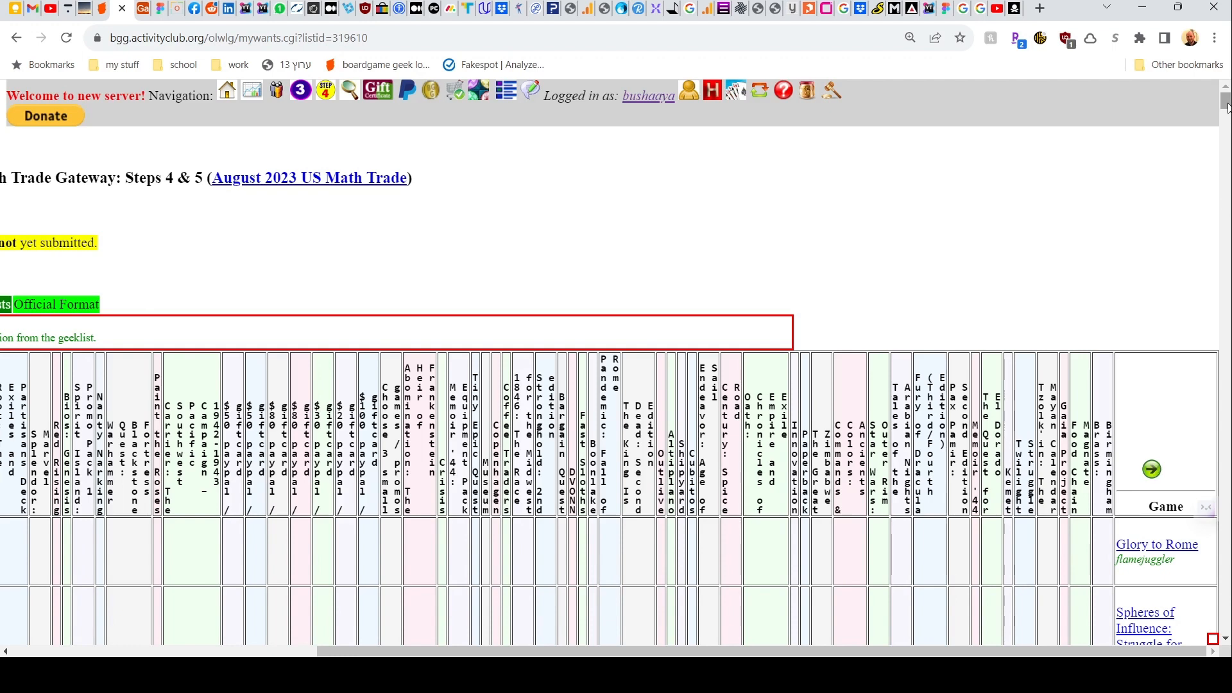
drag(1226, 103, 1226, 629)
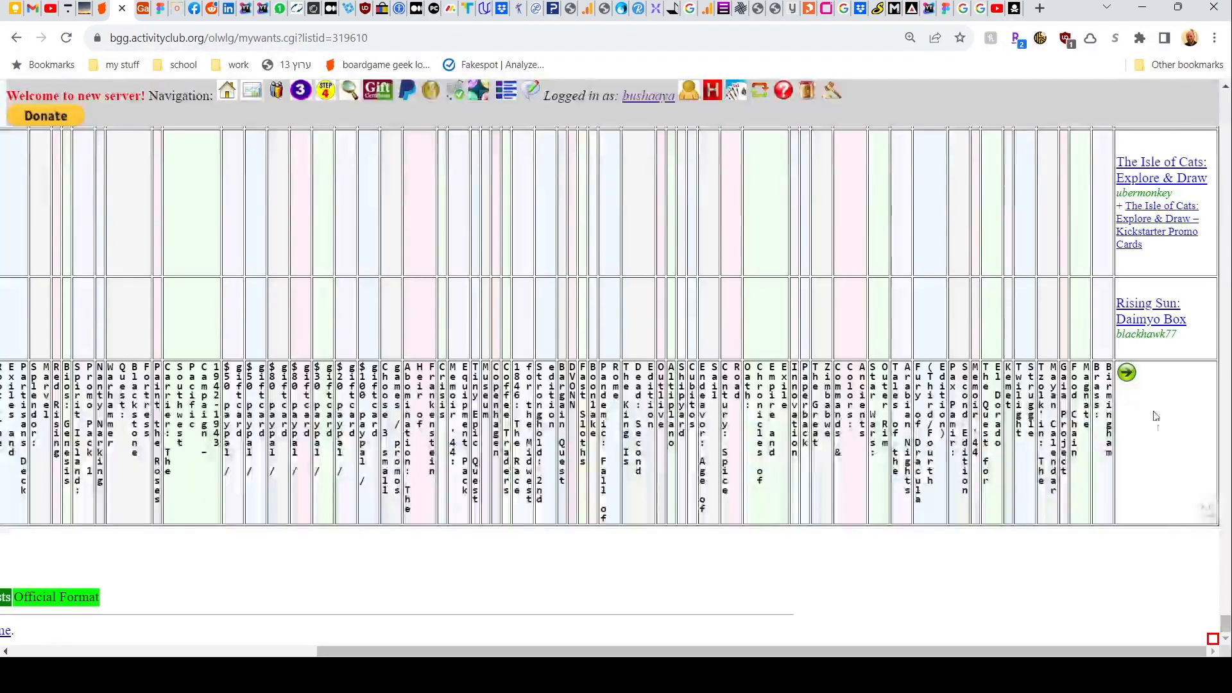
click(1127, 373)
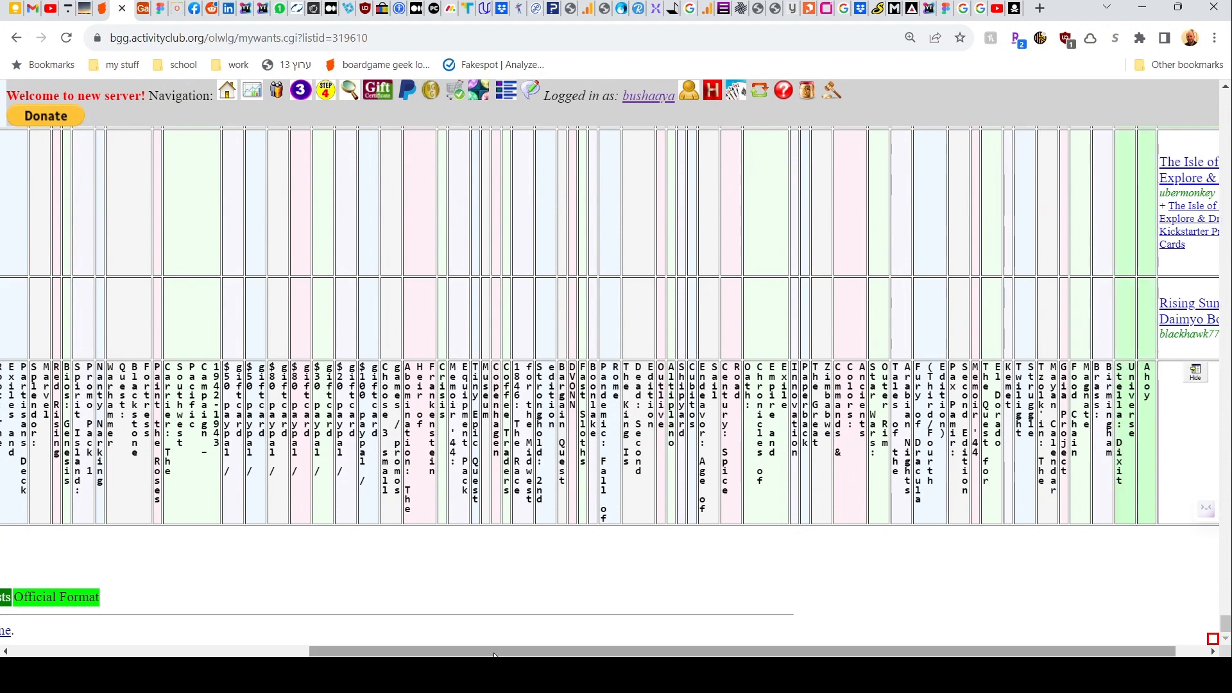
drag(494, 655, 524, 654)
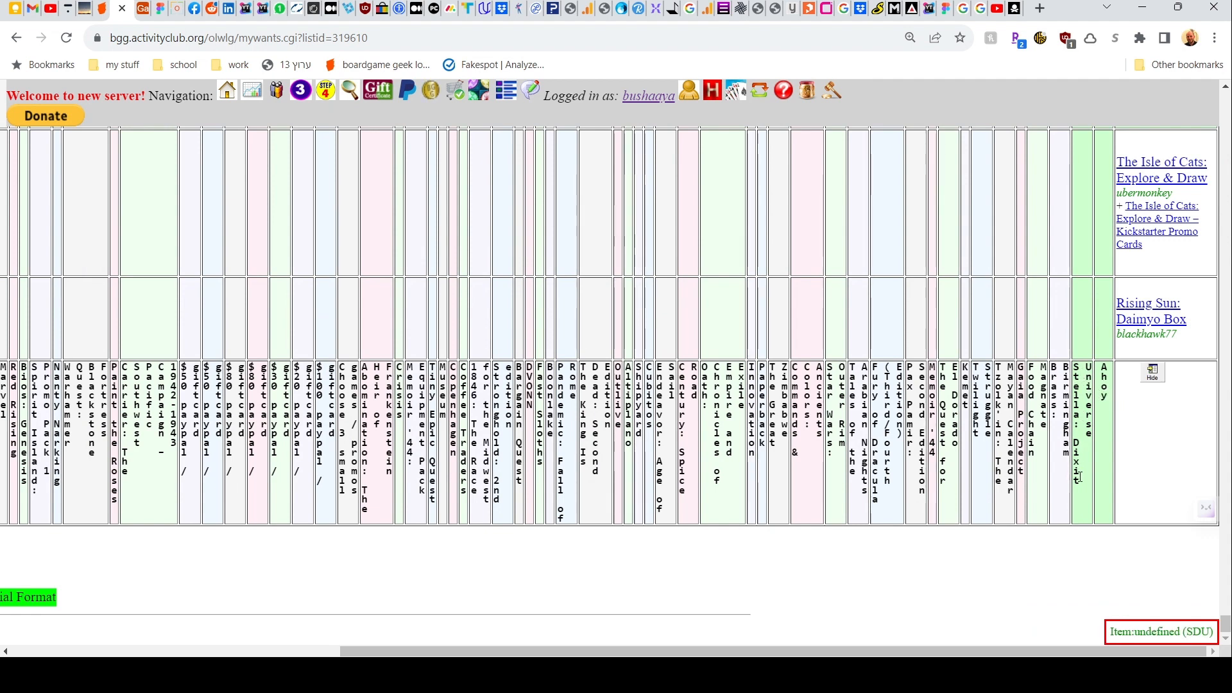
Compare the Ahoy and Stella: Dixit Universe dummy rows in the wants table with their matching dummy item columns.
scroll(1100, 449, up, 8)
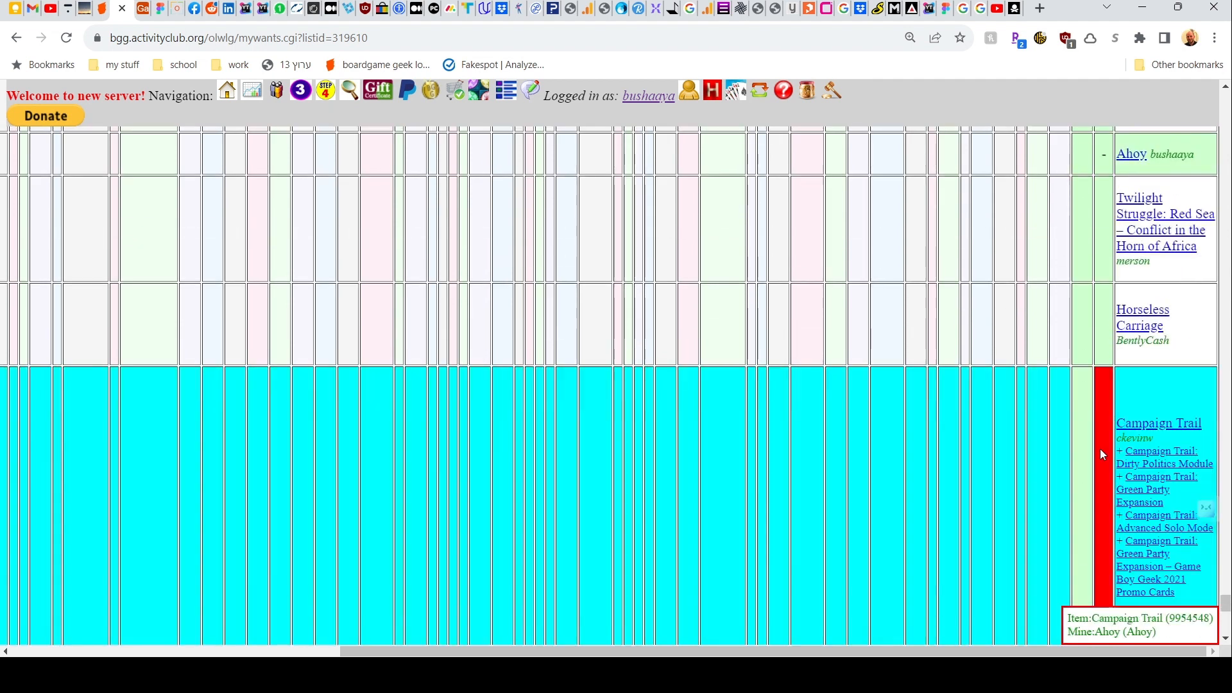
scroll(1100, 448, down, 5)
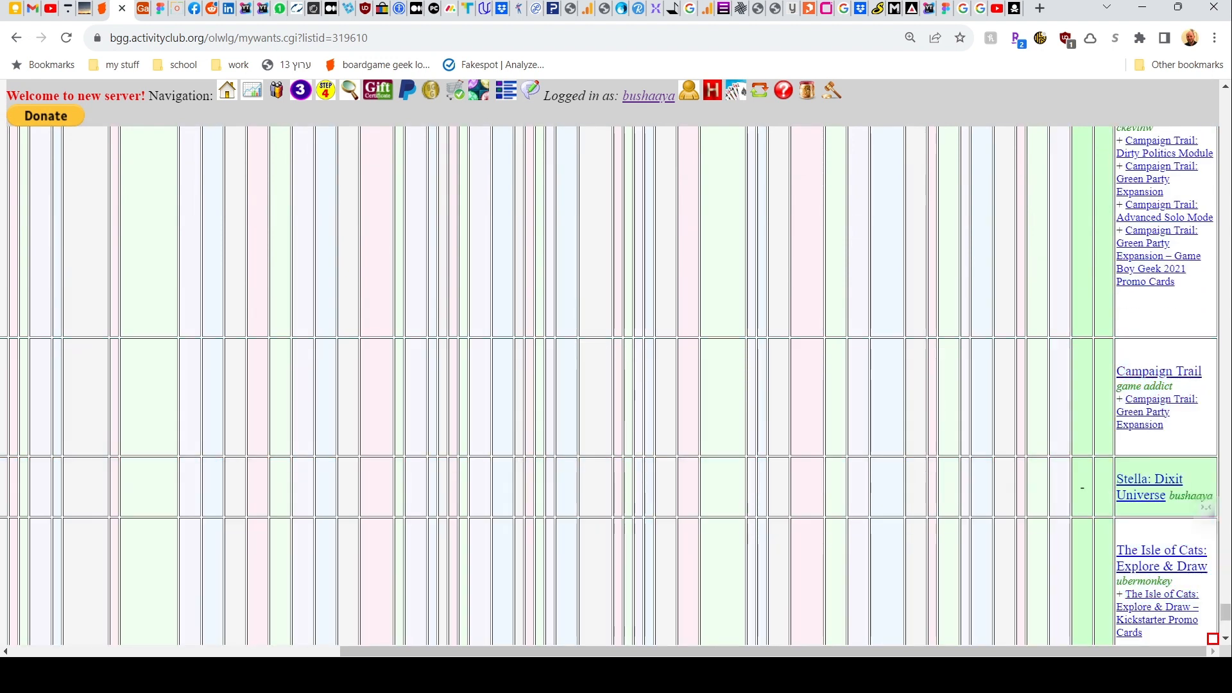
drag(641, 651, 308, 651)
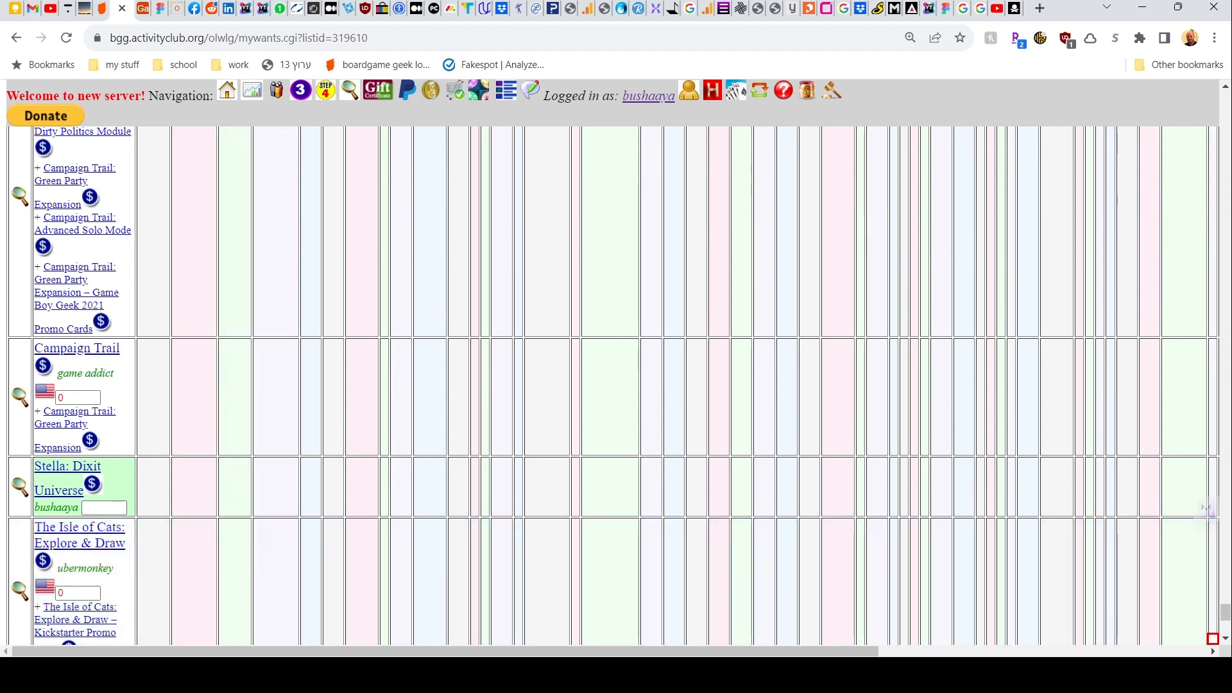
drag(269, 651, 598, 651)
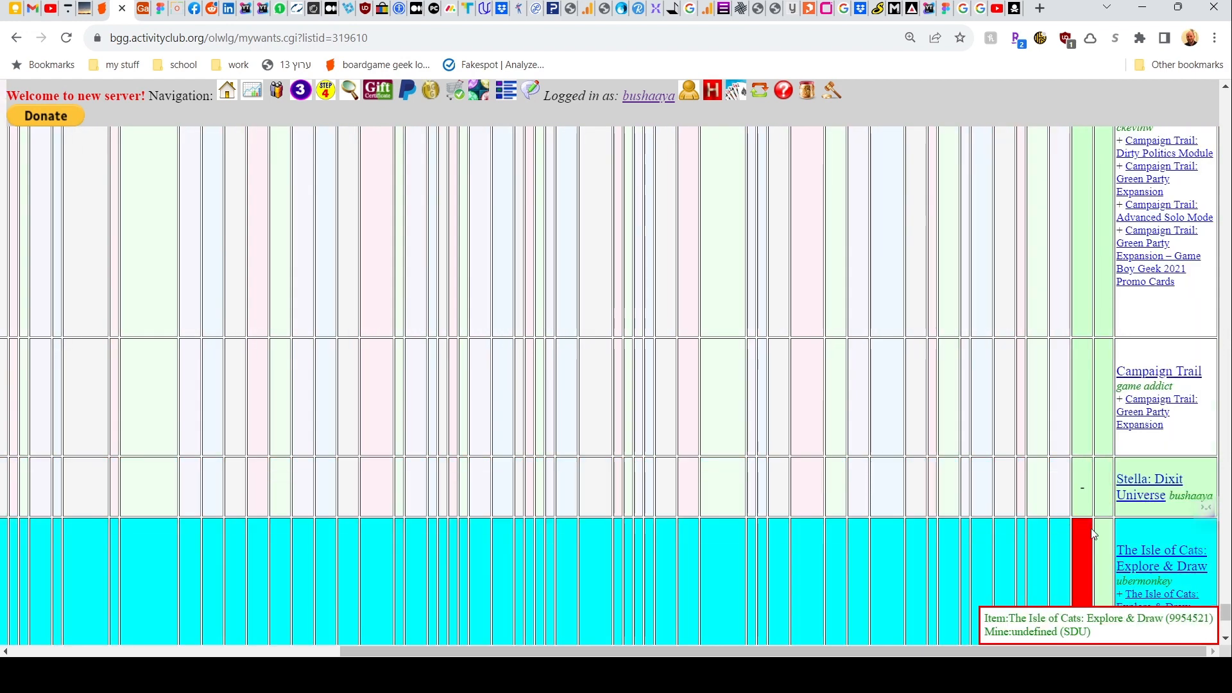
scroll(1081, 565, down, 6)
scroll(1080, 429, up, 6)
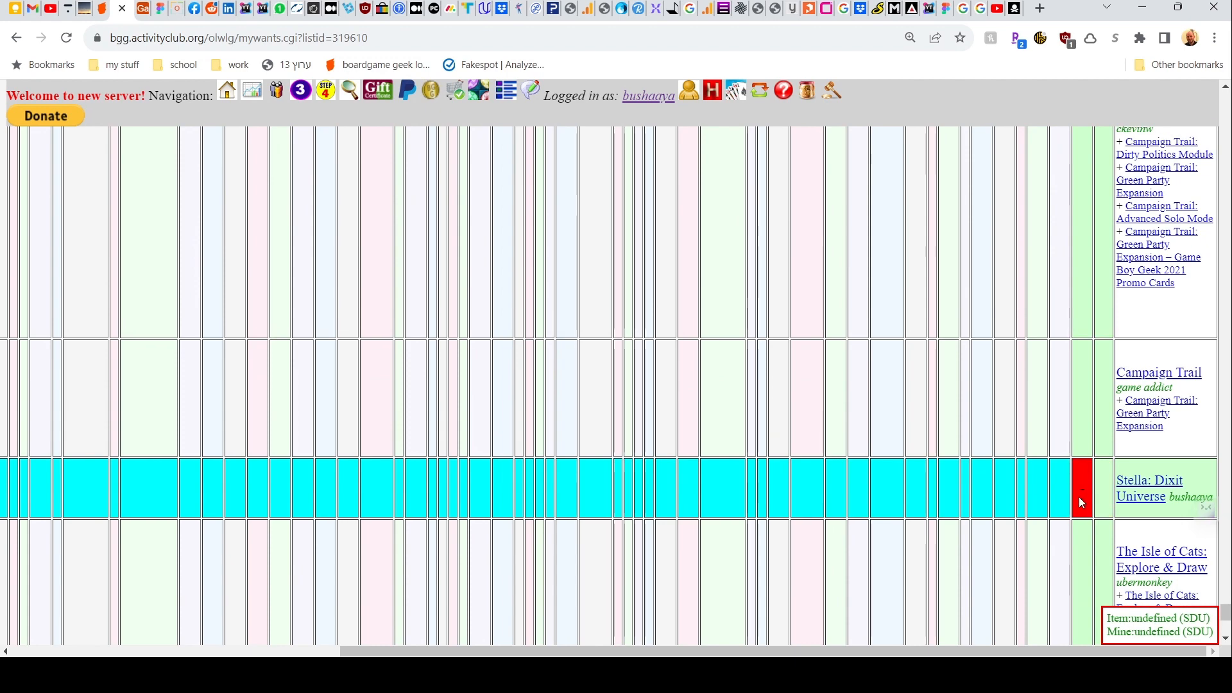
Examine the check marks of the real Stella: Dixit Universe and Ahoy copies in the dummy columns, and return to the table's end.
scroll(1079, 497, up, 10)
scroll(971, 511, up, 10)
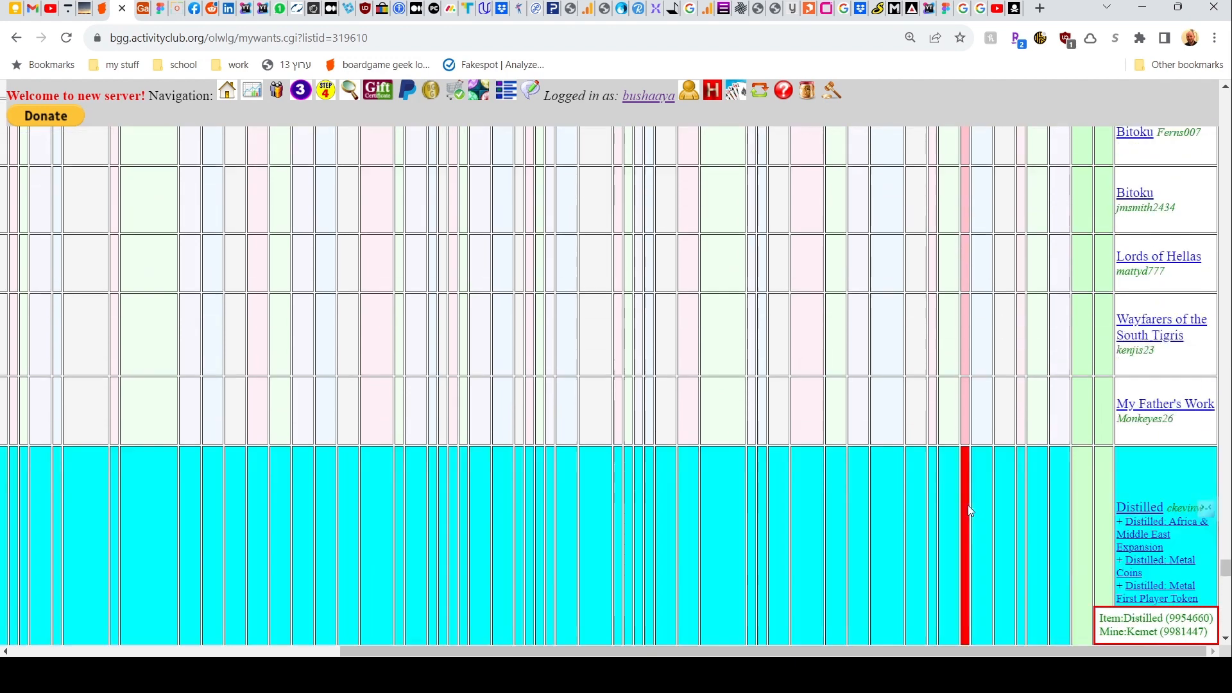
scroll(969, 507, up, 5)
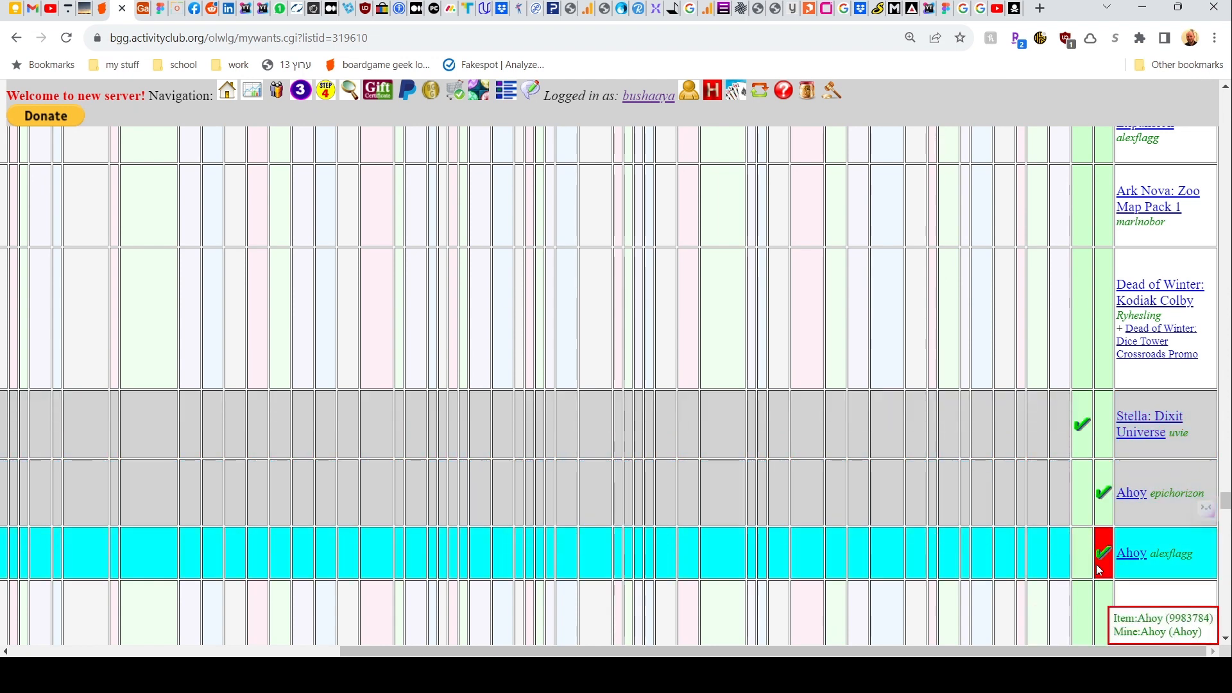
scroll(1099, 576, down, 15)
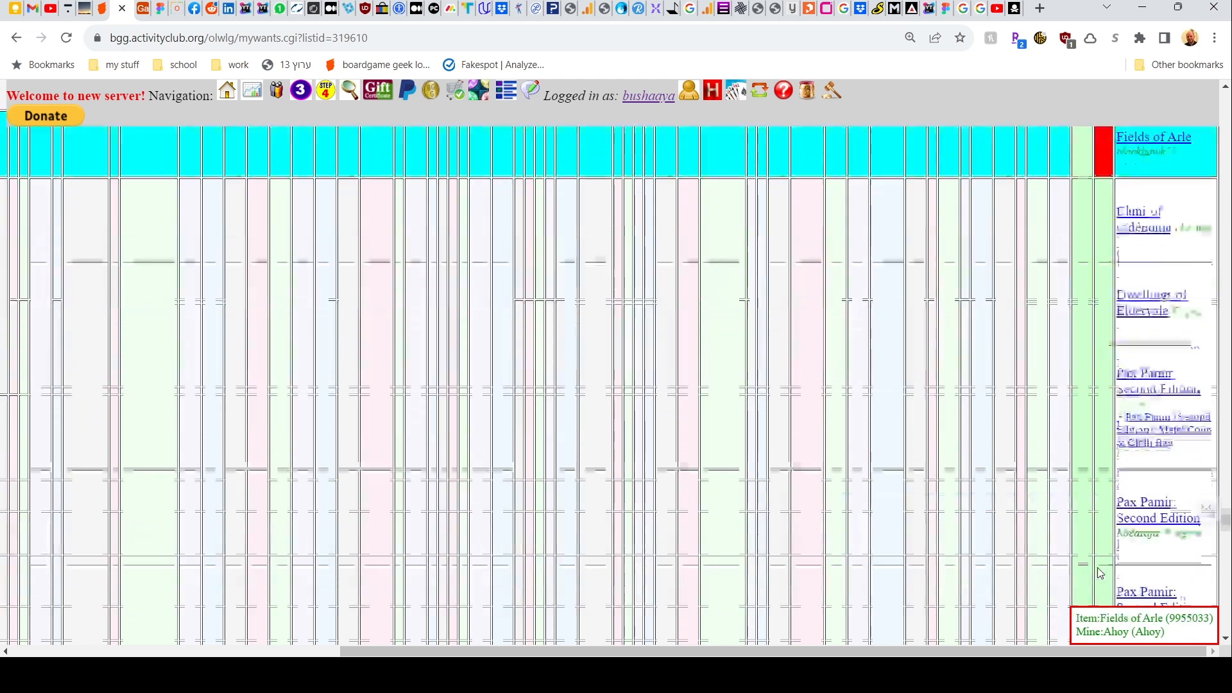
scroll(1100, 573, down, 15)
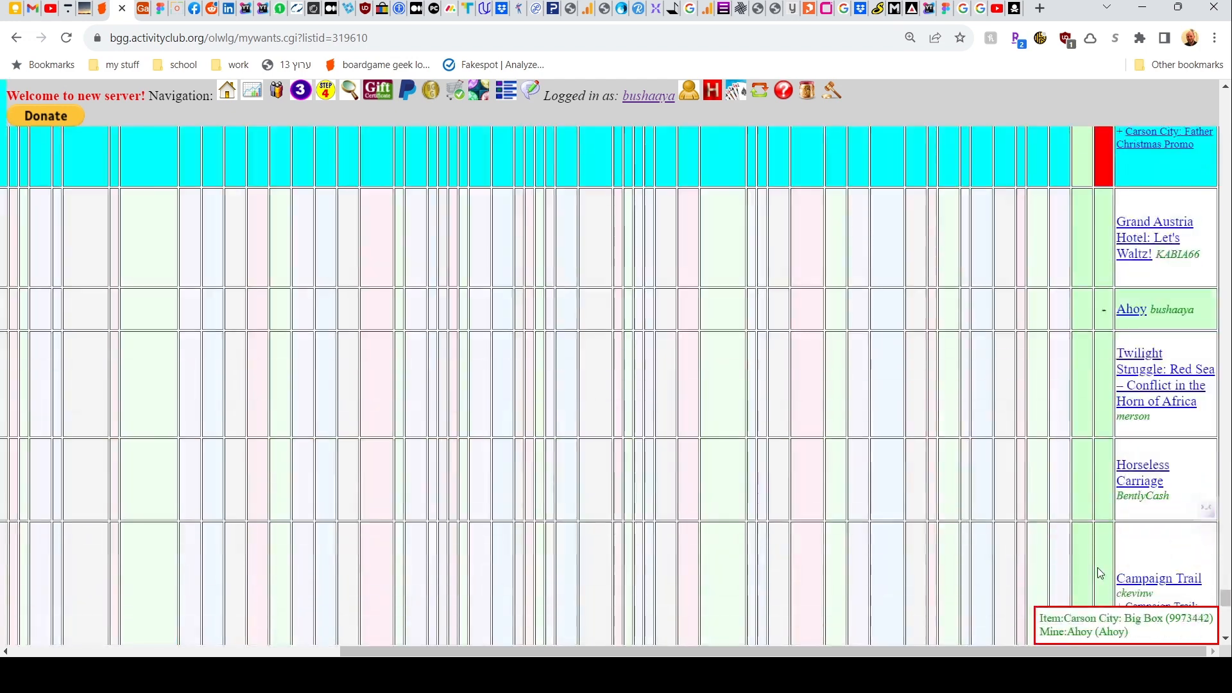
scroll(1098, 573, down, 4)
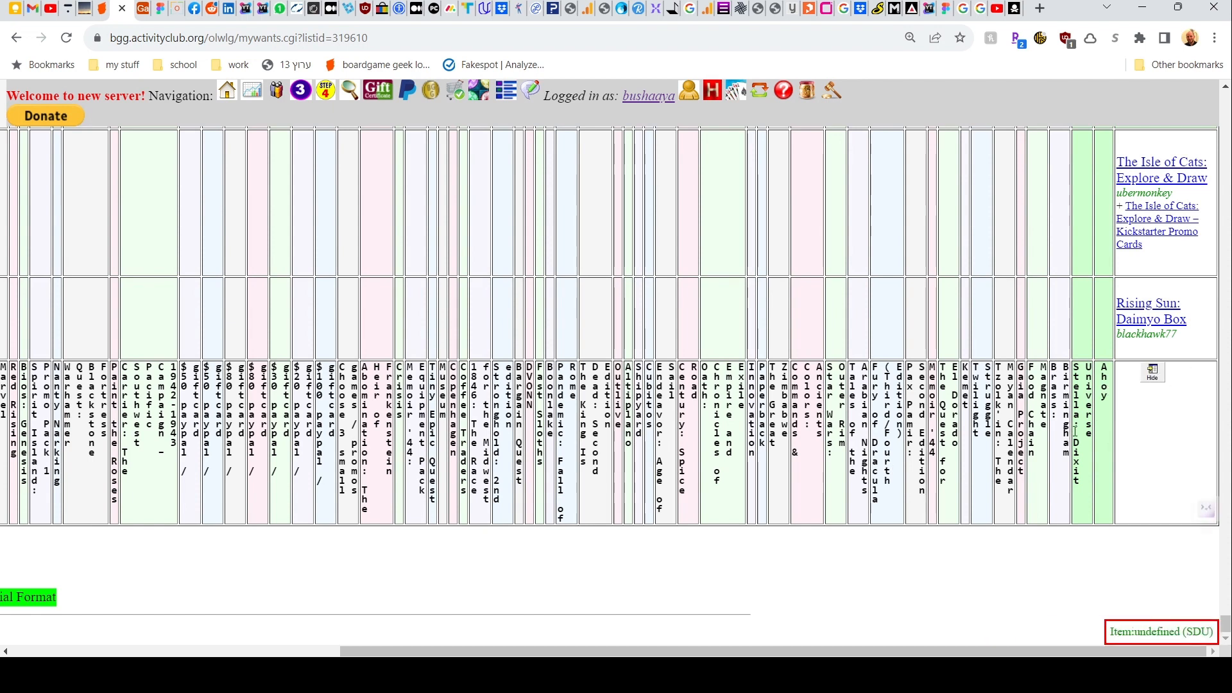
Uncheck the first of the two real Ahoy copies in the Ahoy dummy column.
scroll(1074, 431, down, 15)
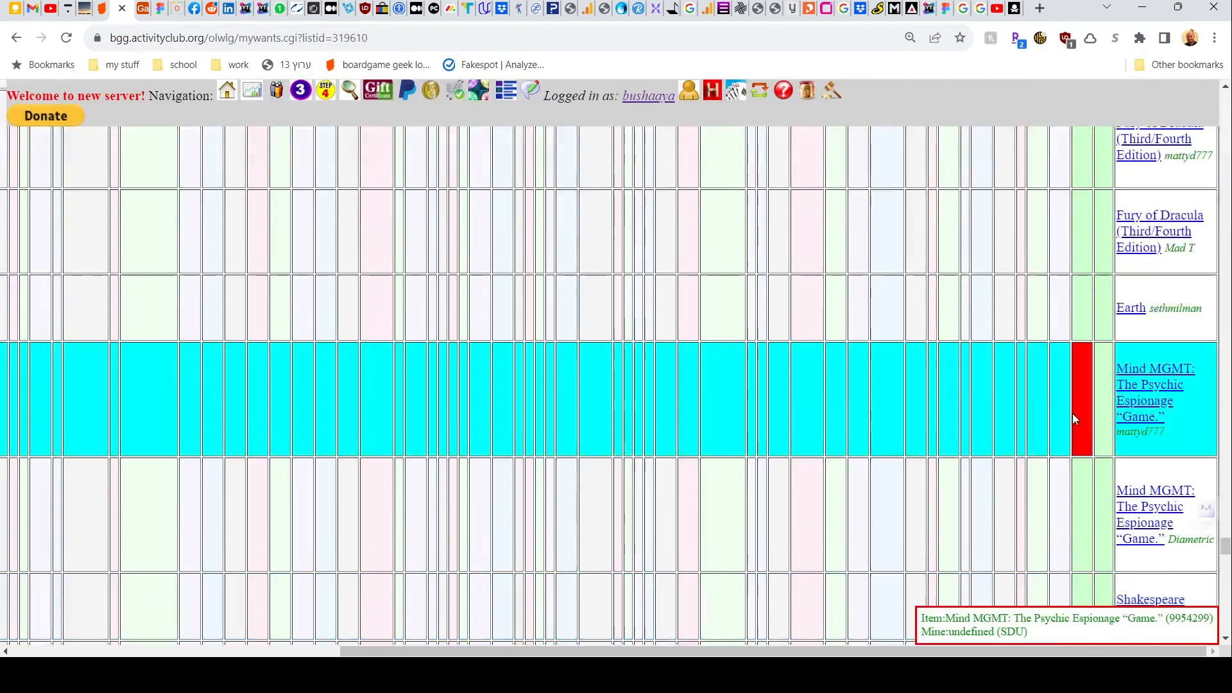
scroll(1072, 413, down, 15)
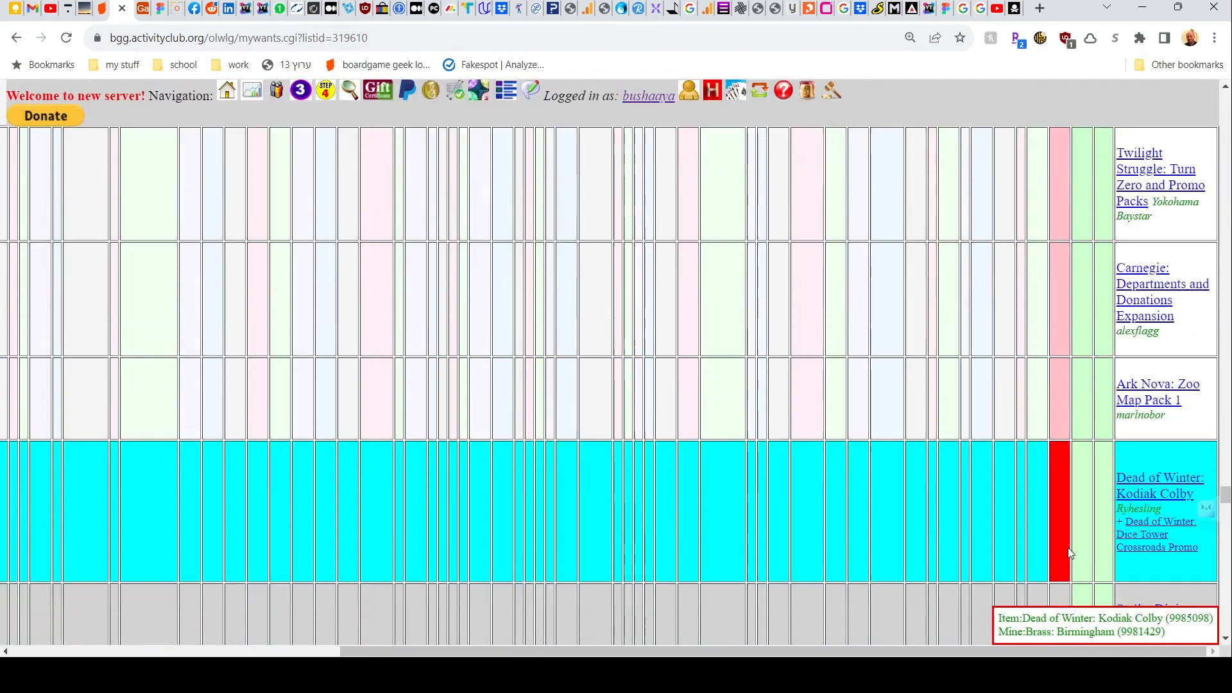
scroll(1069, 553, down, 4)
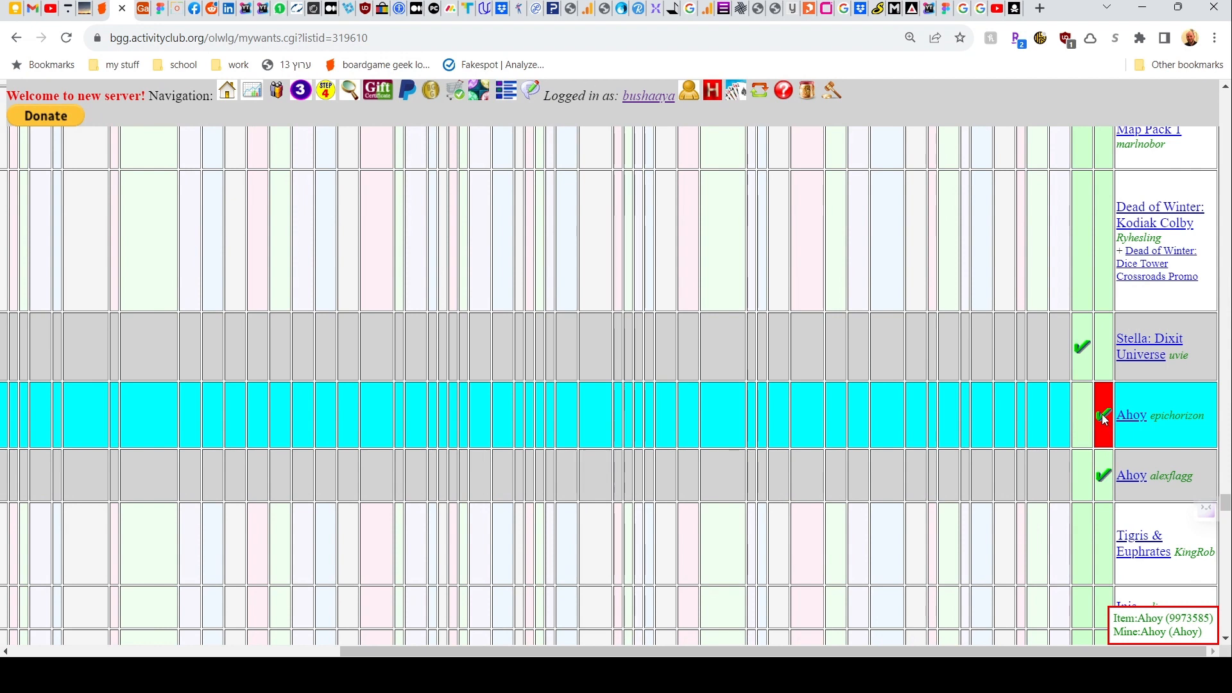
click(1102, 413)
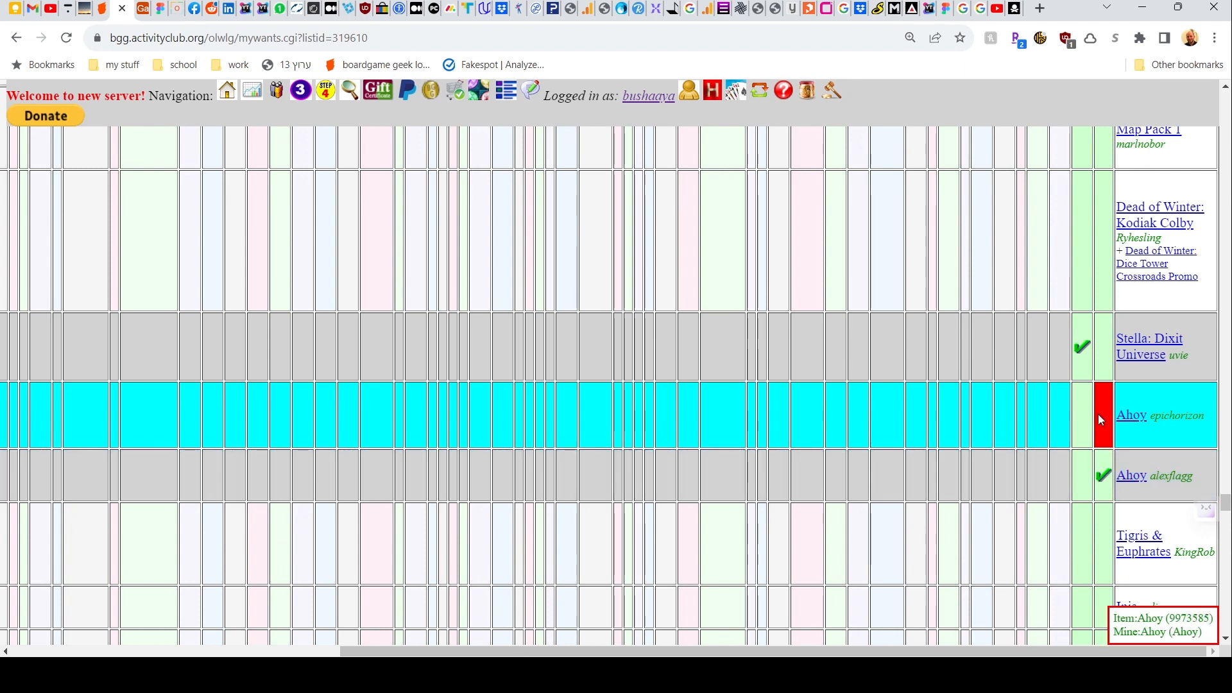
Hide the dummy item columns again using the control at the far end of the wants table's last row.
scroll(1095, 421, down, 10)
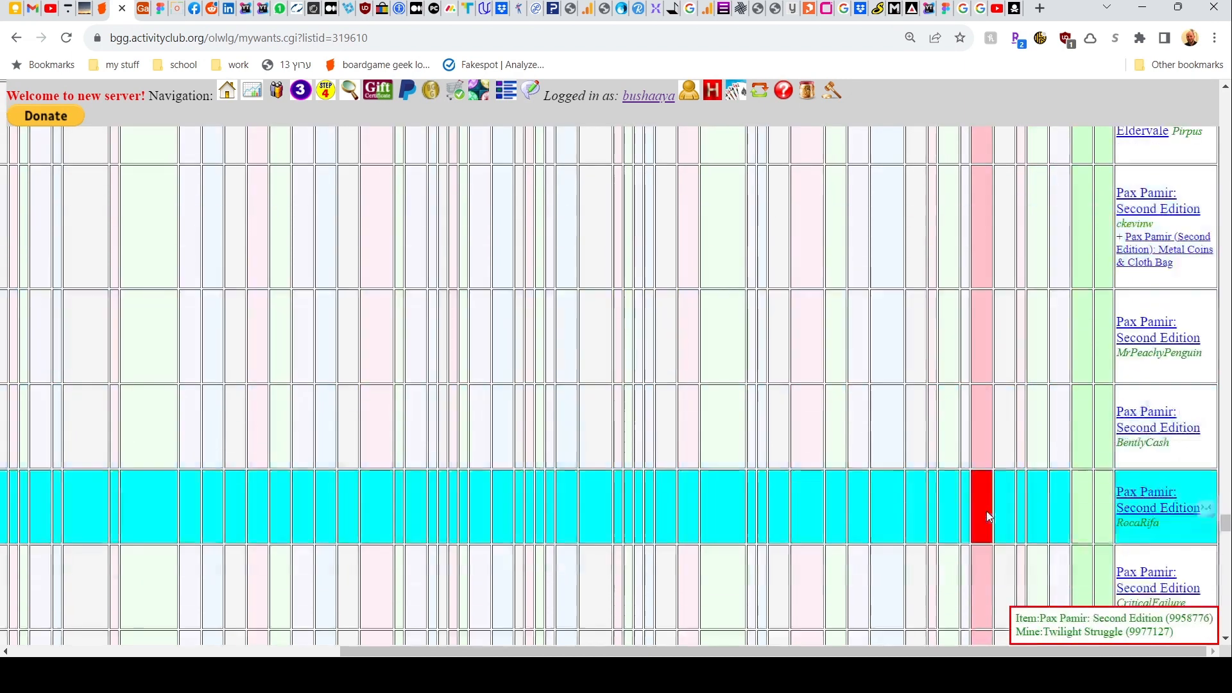
scroll(986, 511, down, 15)
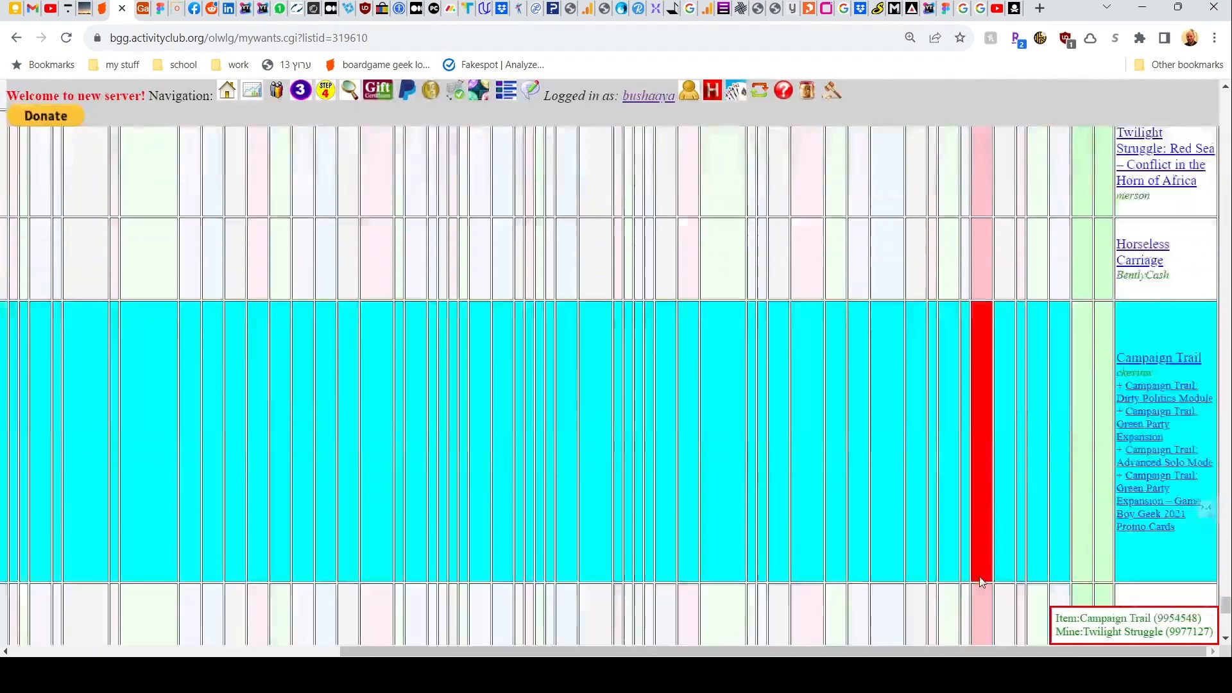
scroll(978, 576, down, 10)
drag(871, 651, 2, 621)
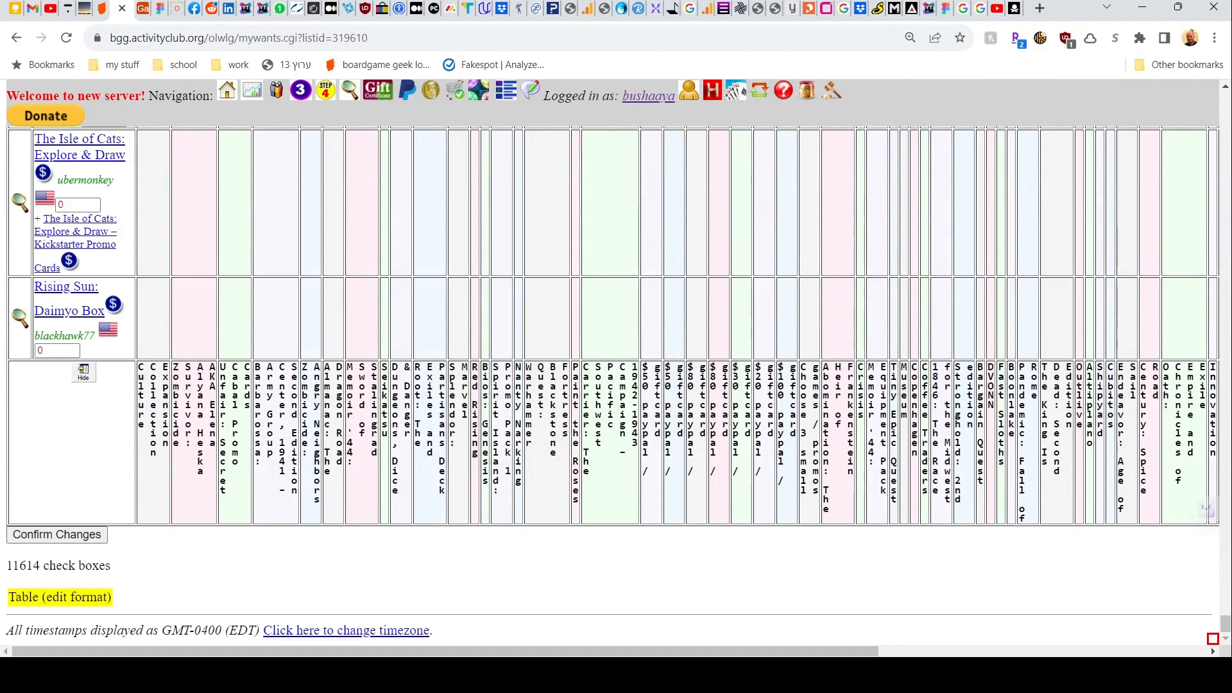
drag(720, 653, 1105, 530)
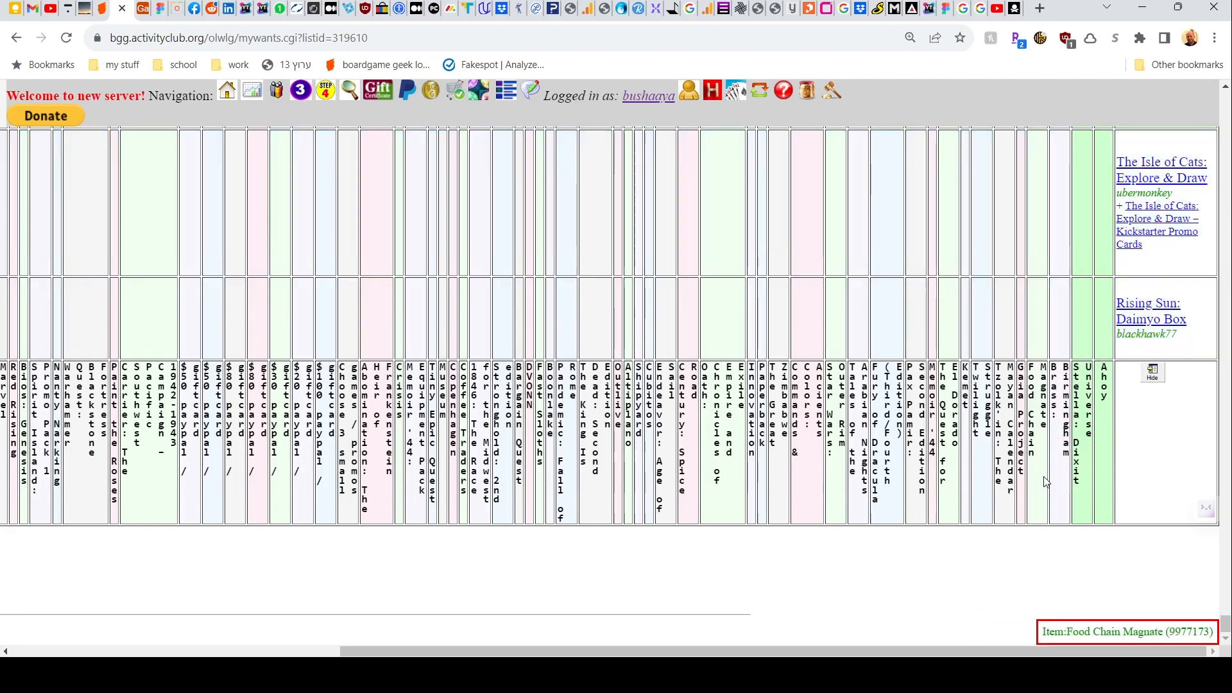
click(1153, 377)
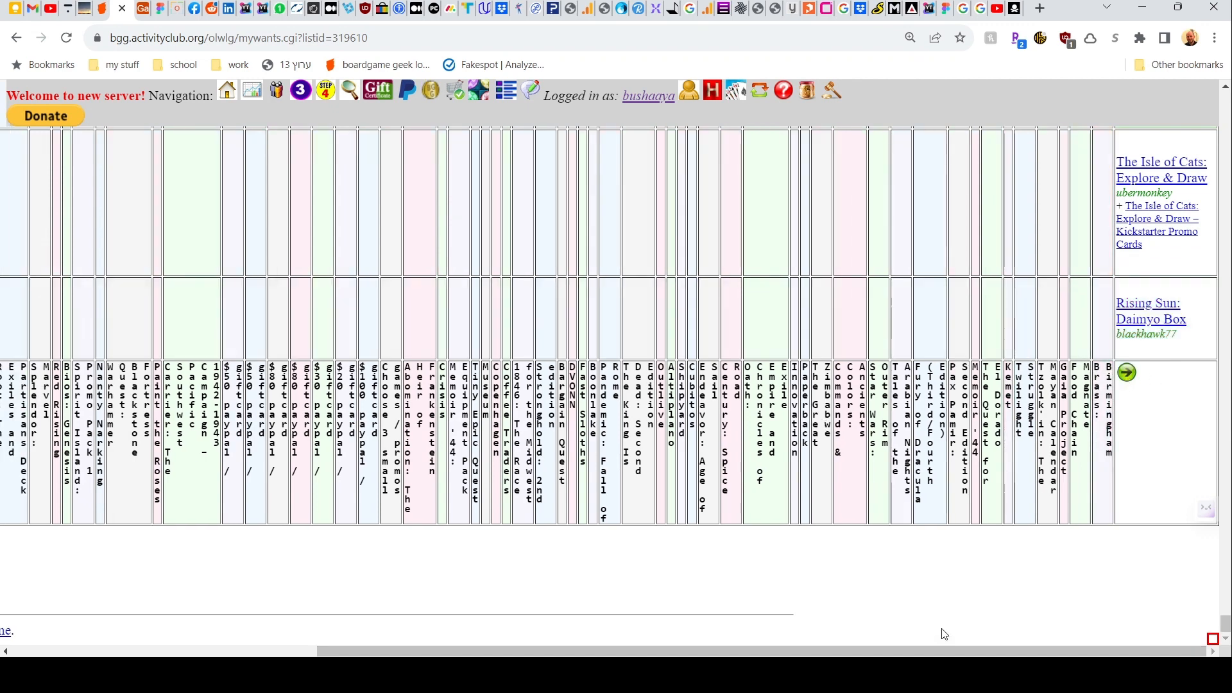
Confirm the changes made in the wants table.
drag(918, 655, 613, 655)
scroll(292, 526, up, 10)
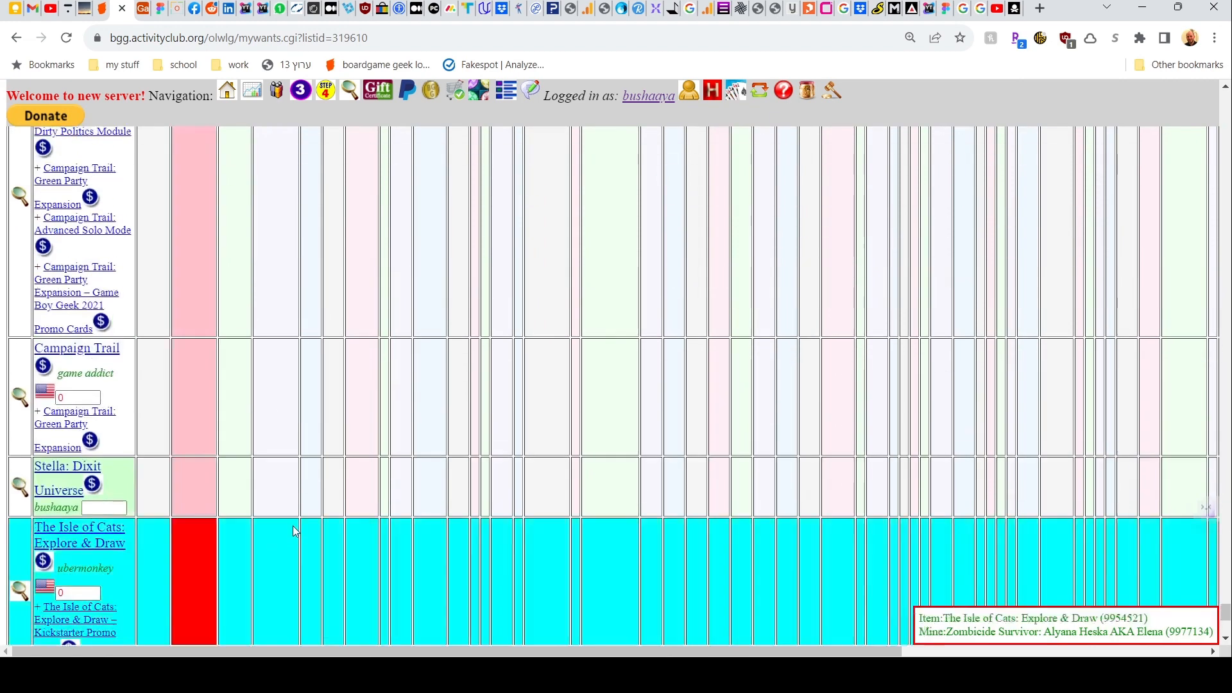
drag(1226, 600, 1230, 73)
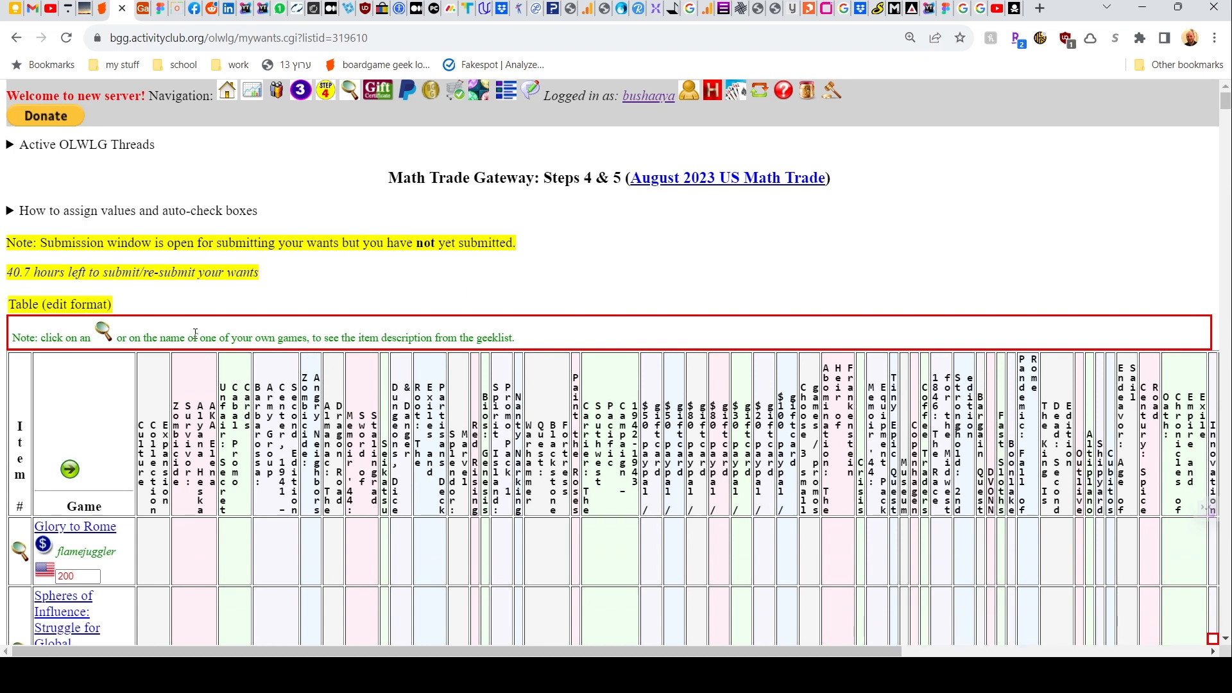
click(56, 308)
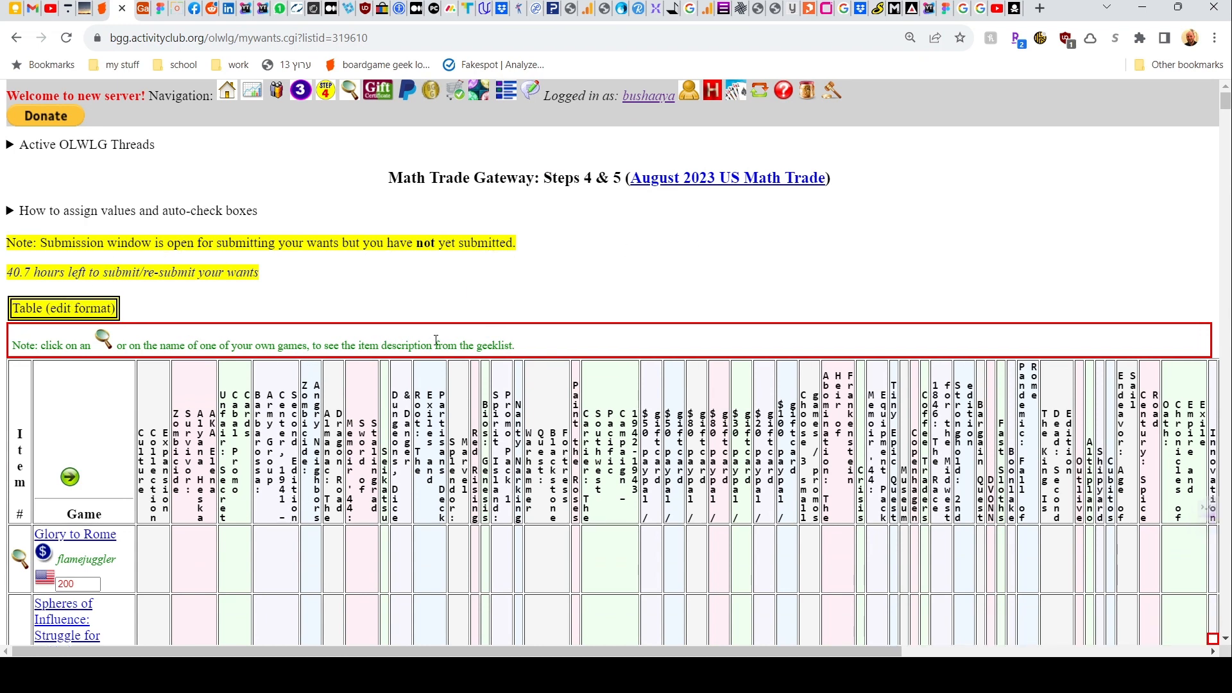
scroll(297, 237, down, 10)
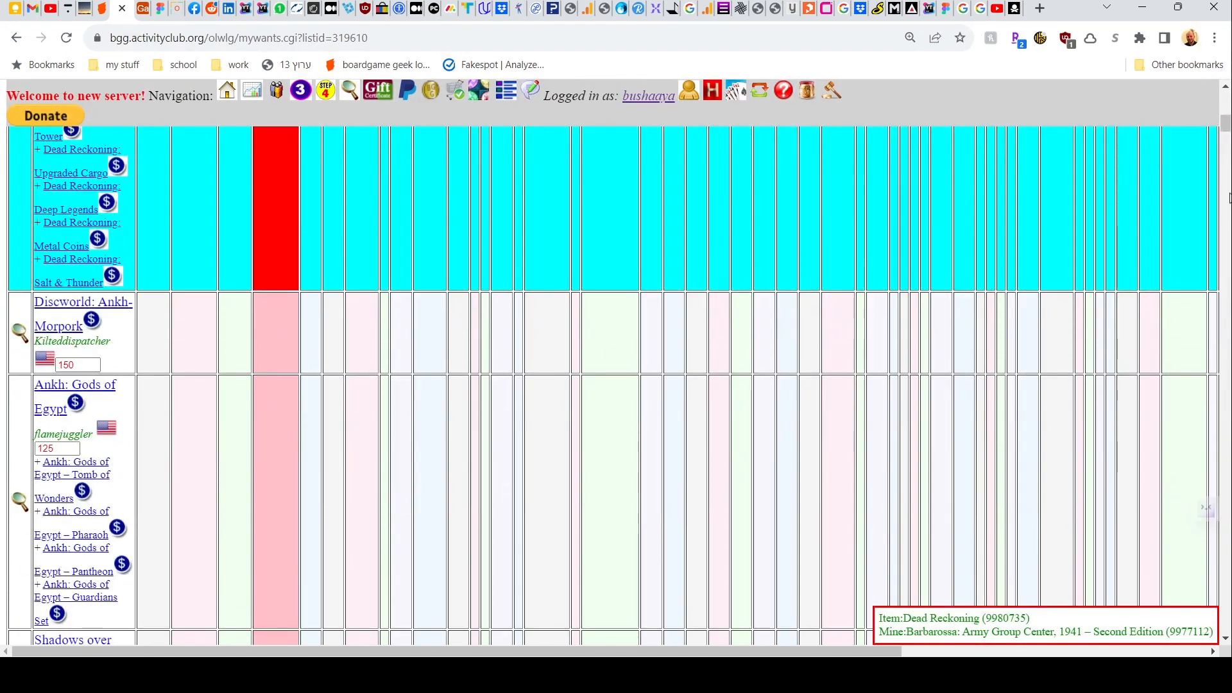
drag(1224, 124, 1224, 632)
click(60, 536)
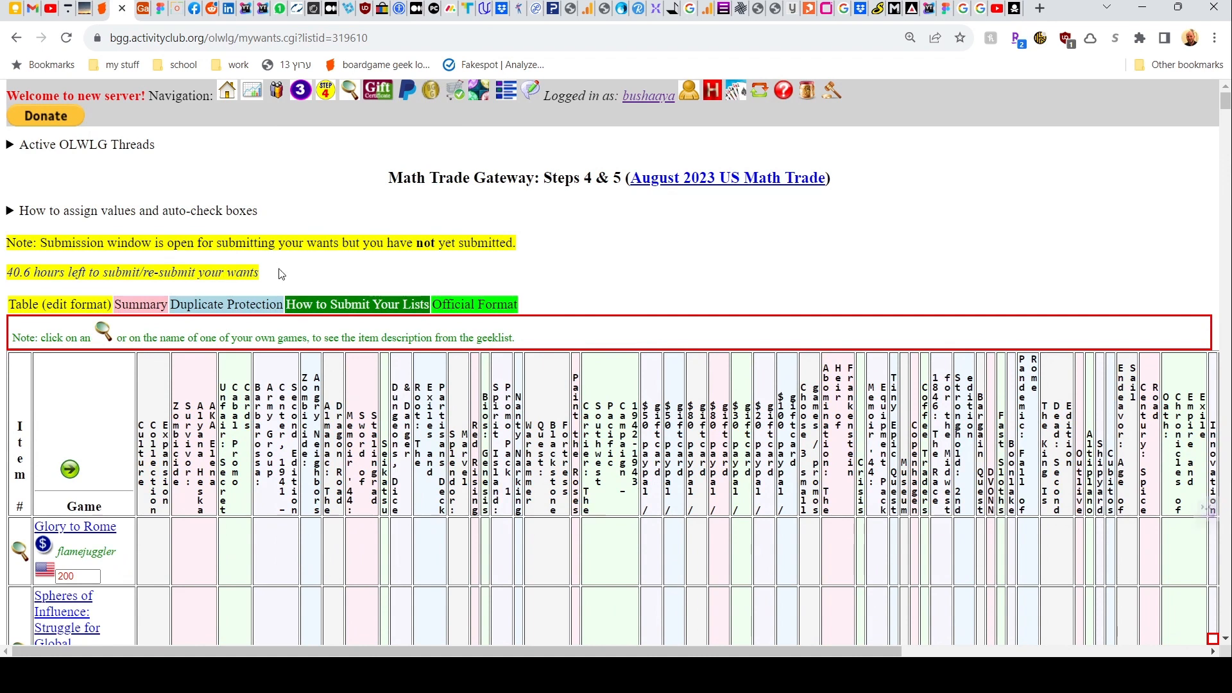
Open the duplicate protection page and go to its form for creating a new dummy item.
click(237, 305)
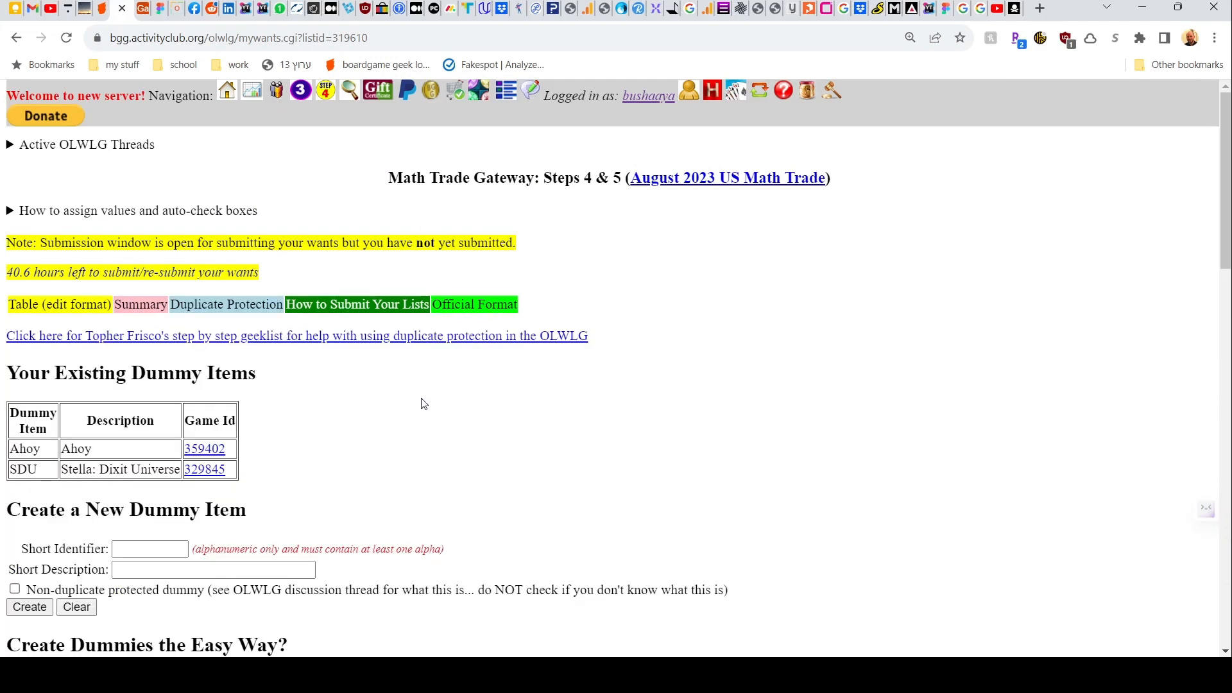
click(180, 550)
scroll(376, 578, down, 3)
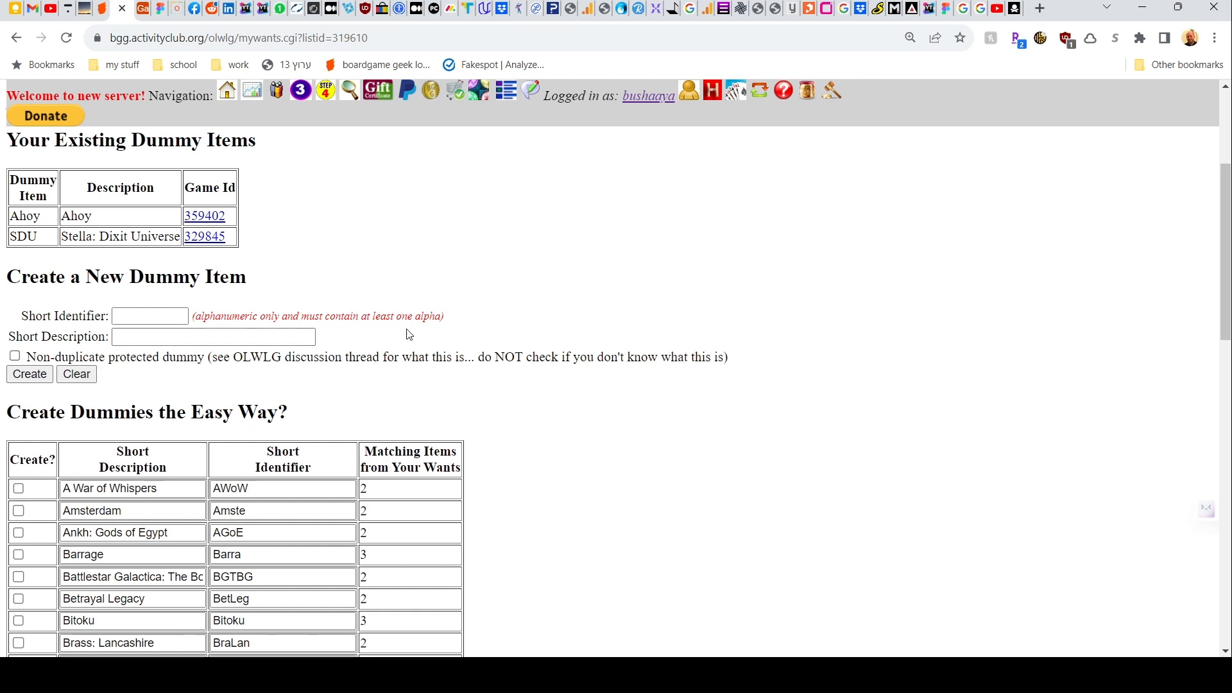
Create a new dummy item with the short identifier game1 and the short description "This is a game I want".
click(132, 316)
click(108, 410)
click(143, 314)
text(gamelwa)
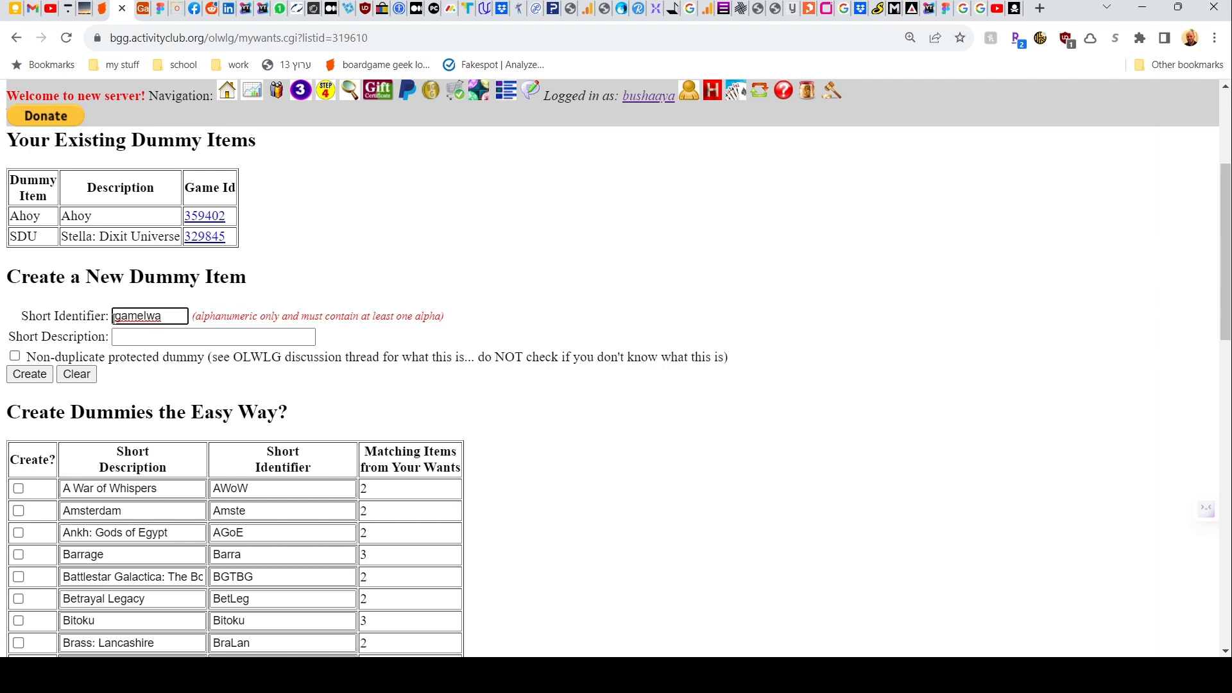
drag(145, 316, 173, 317)
text(1)
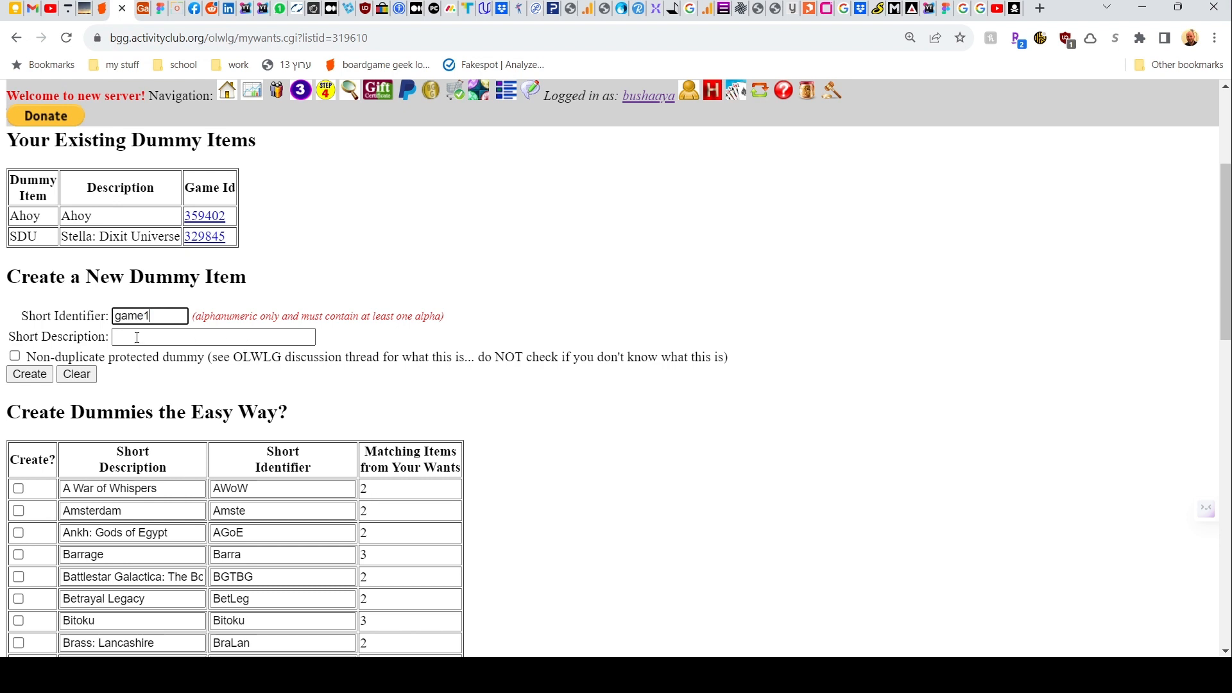
key(Tab)
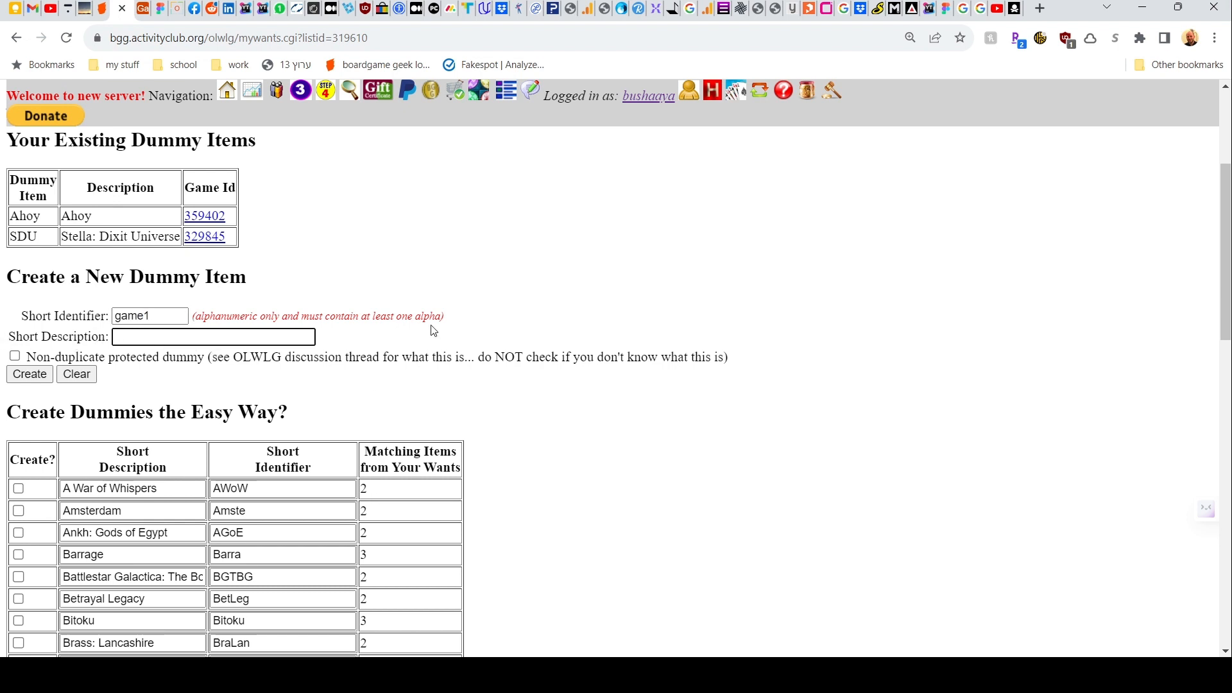
text(This is a game I want)
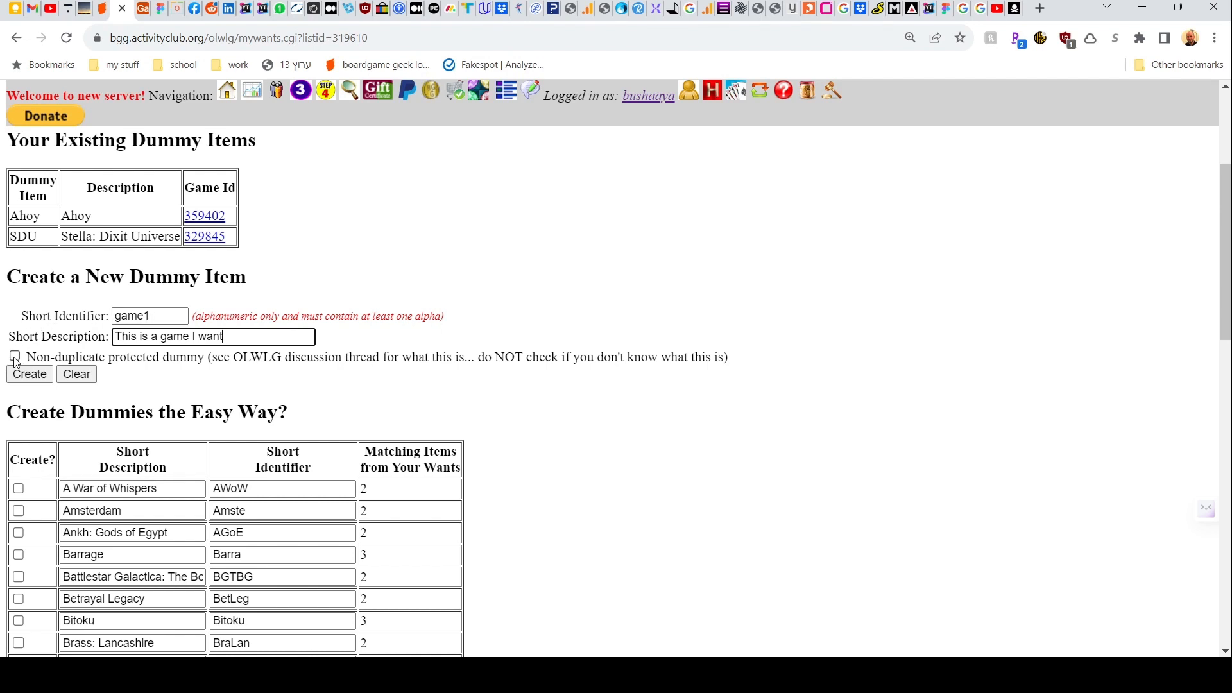
click(45, 378)
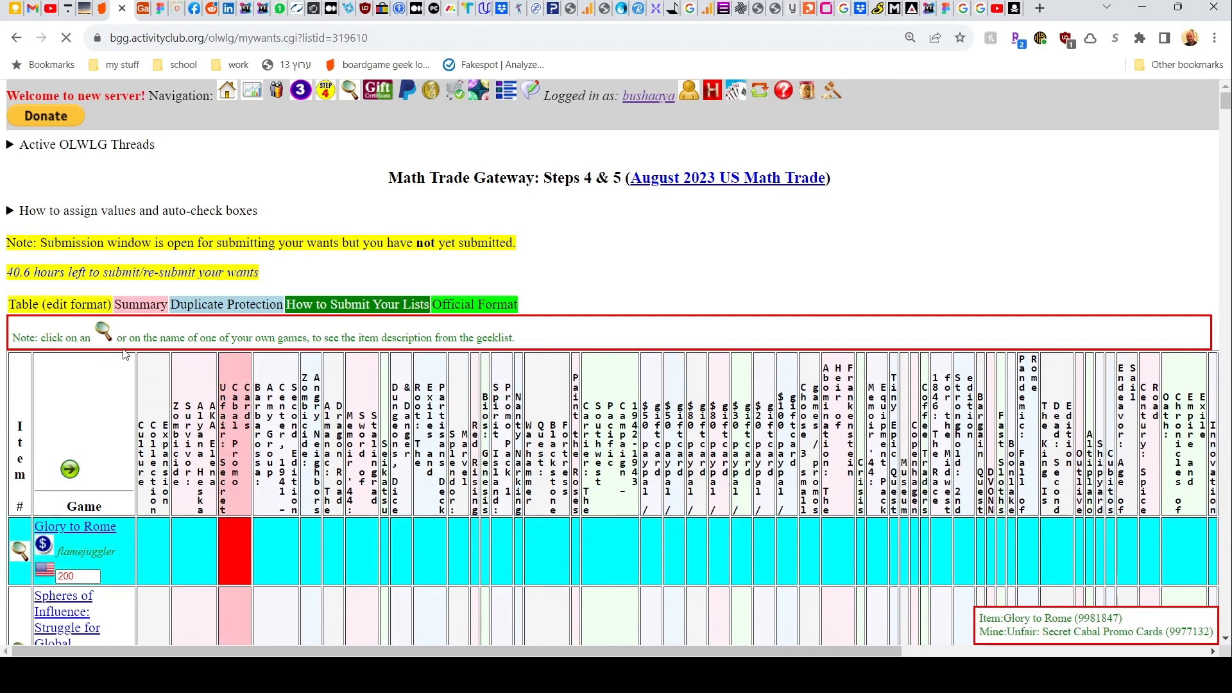
Check the column of the new "This is a game I want" dummy item at the far end of the wants table.
drag(763, 653, 1056, 652)
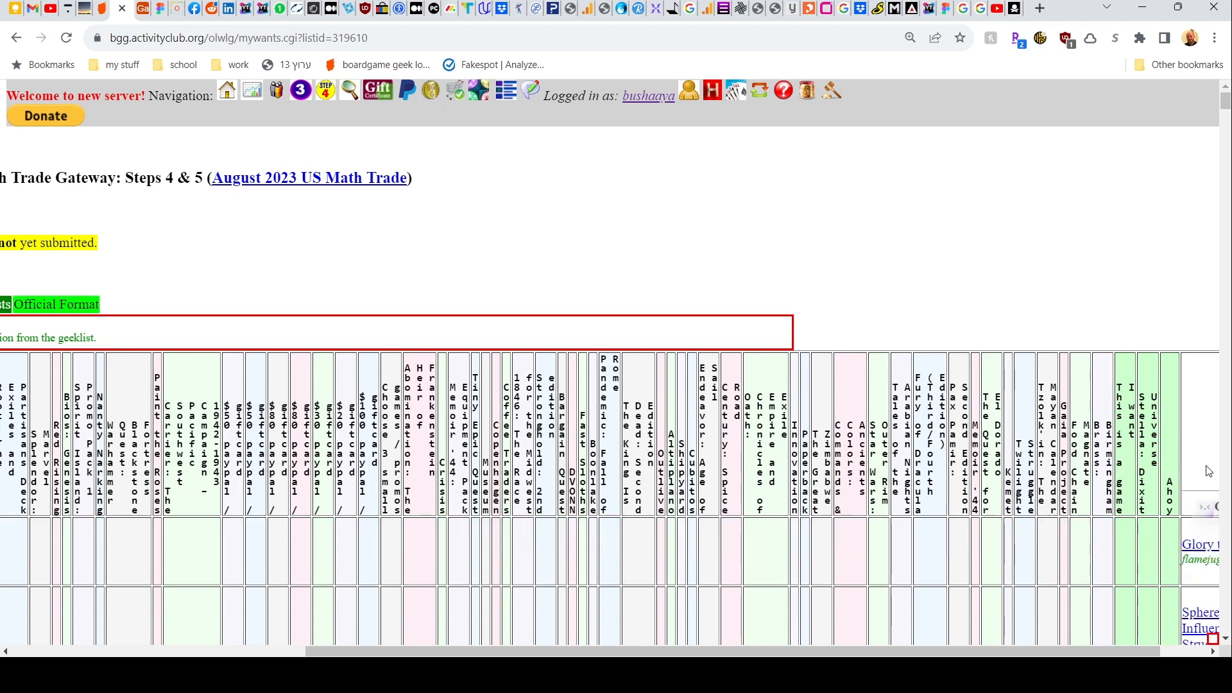
drag(1131, 653, 1182, 653)
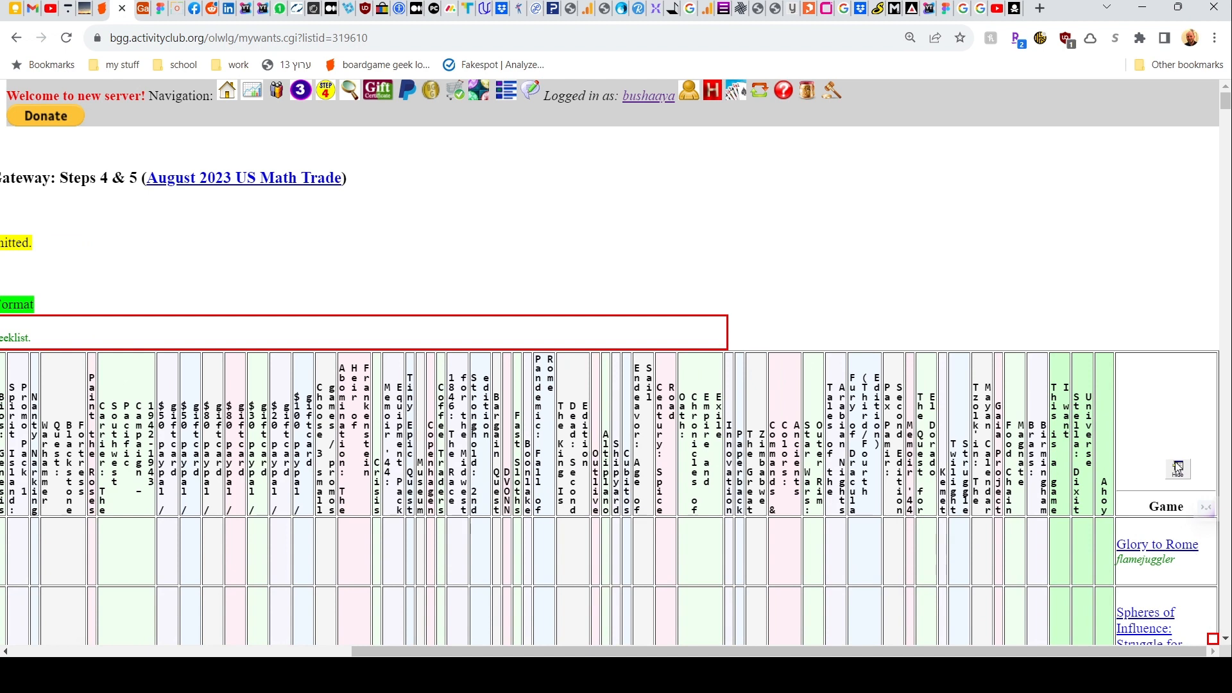
drag(757, 651, 385, 651)
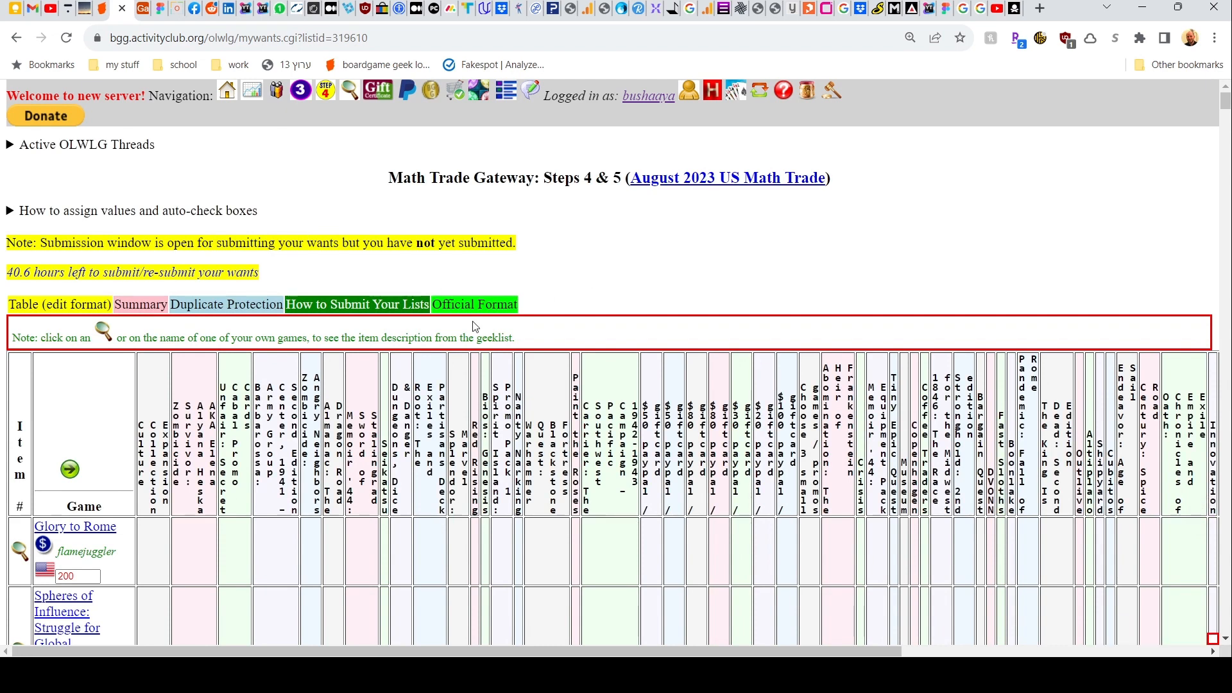
Open the Step 3 want list page for the August 2023 US Math Trade.
click(299, 94)
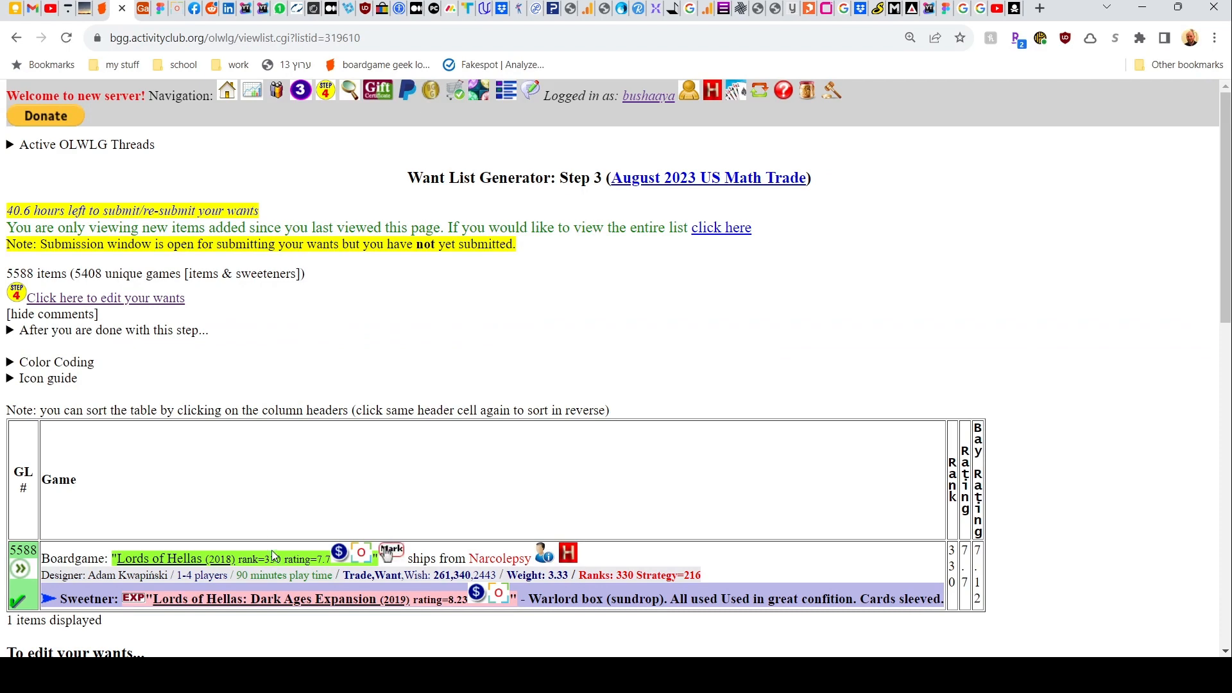
View the entire want list and add Bärenpark to the "This is a game I want [game1]" pseudo item, saving the selection.
click(731, 229)
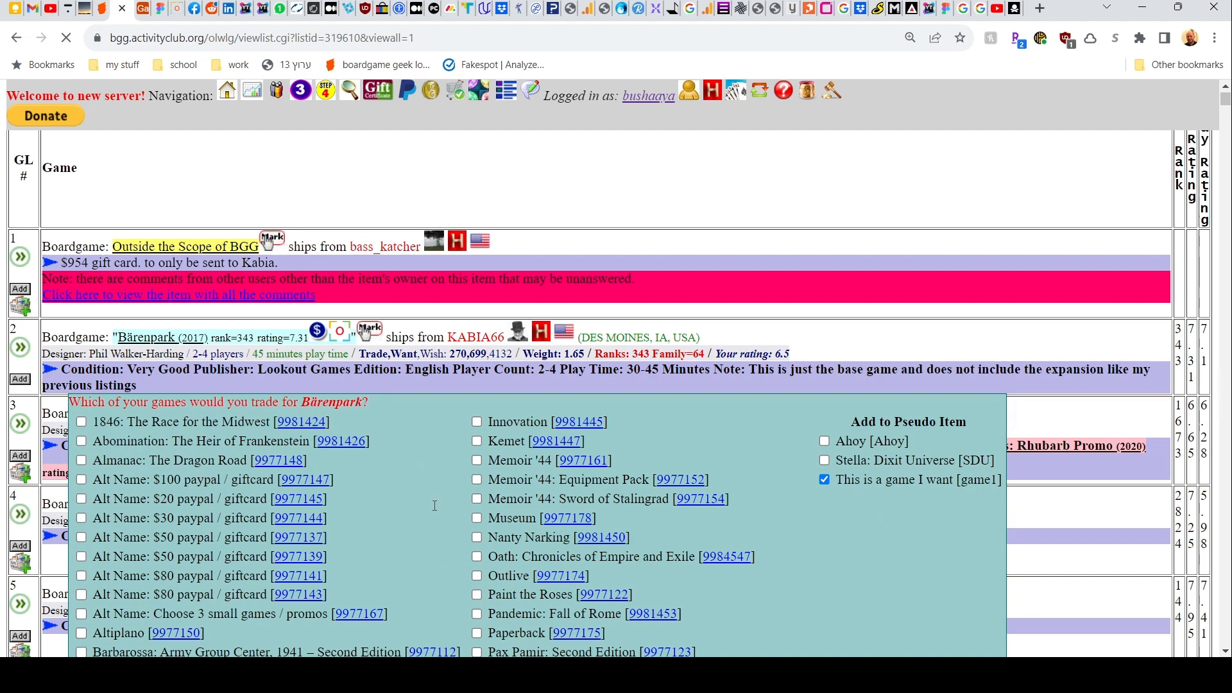
scroll(432, 506, down, 10)
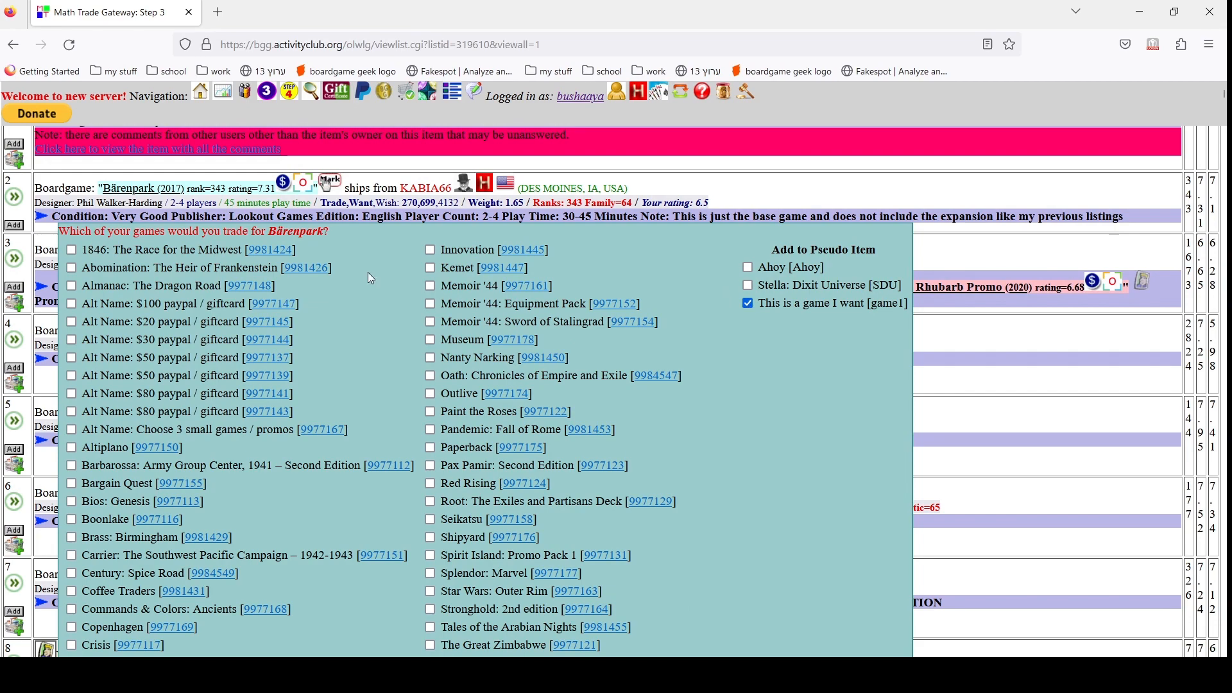
scroll(239, 508, down, 3)
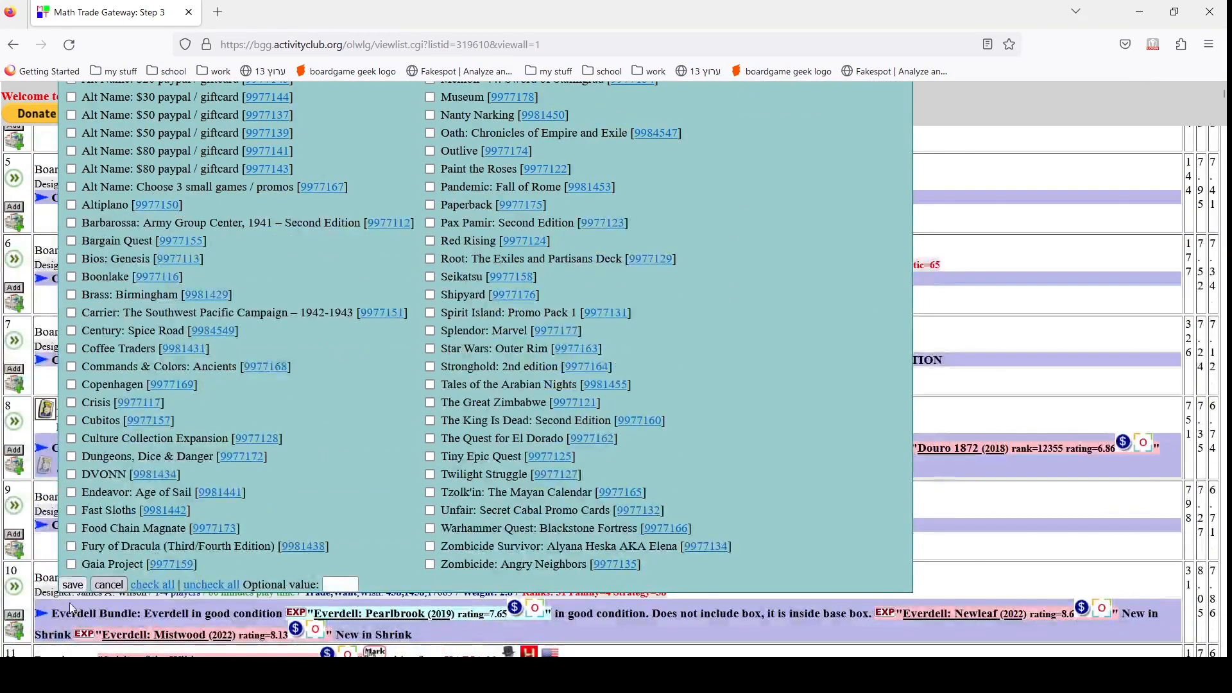
click(81, 585)
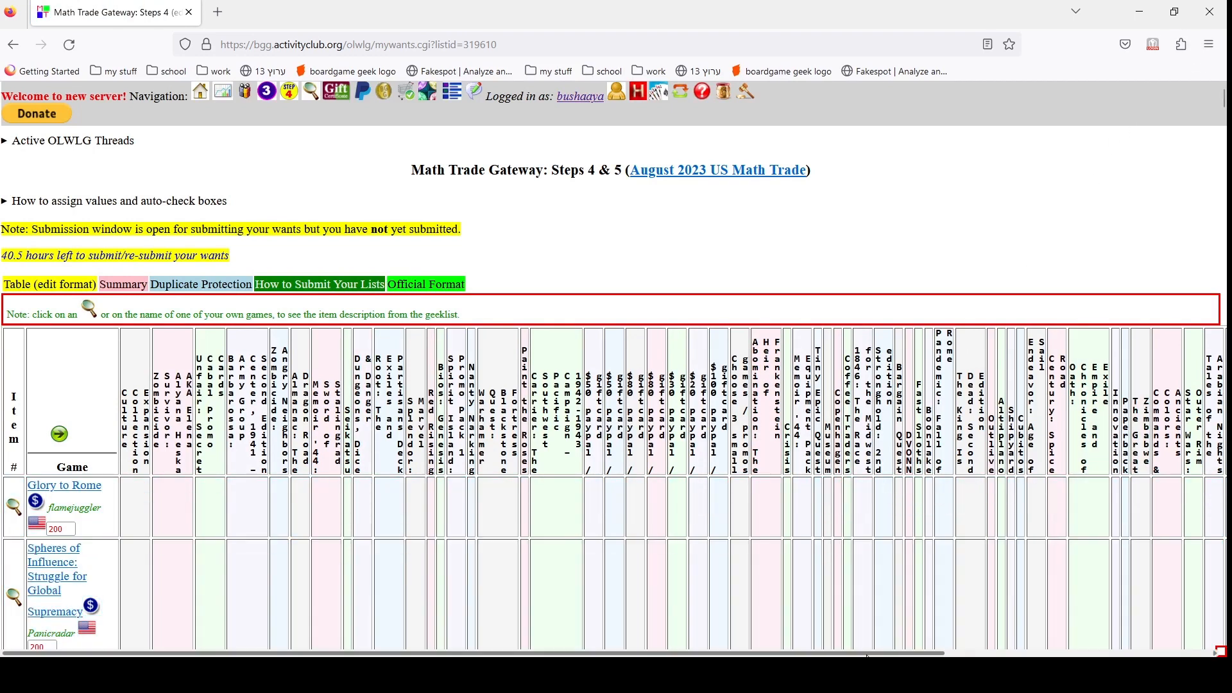
Show the dummy item columns in the wants table and check the Bärenpark row against the "This is a game I want" column.
drag(906, 653, 1183, 641)
click(1165, 434)
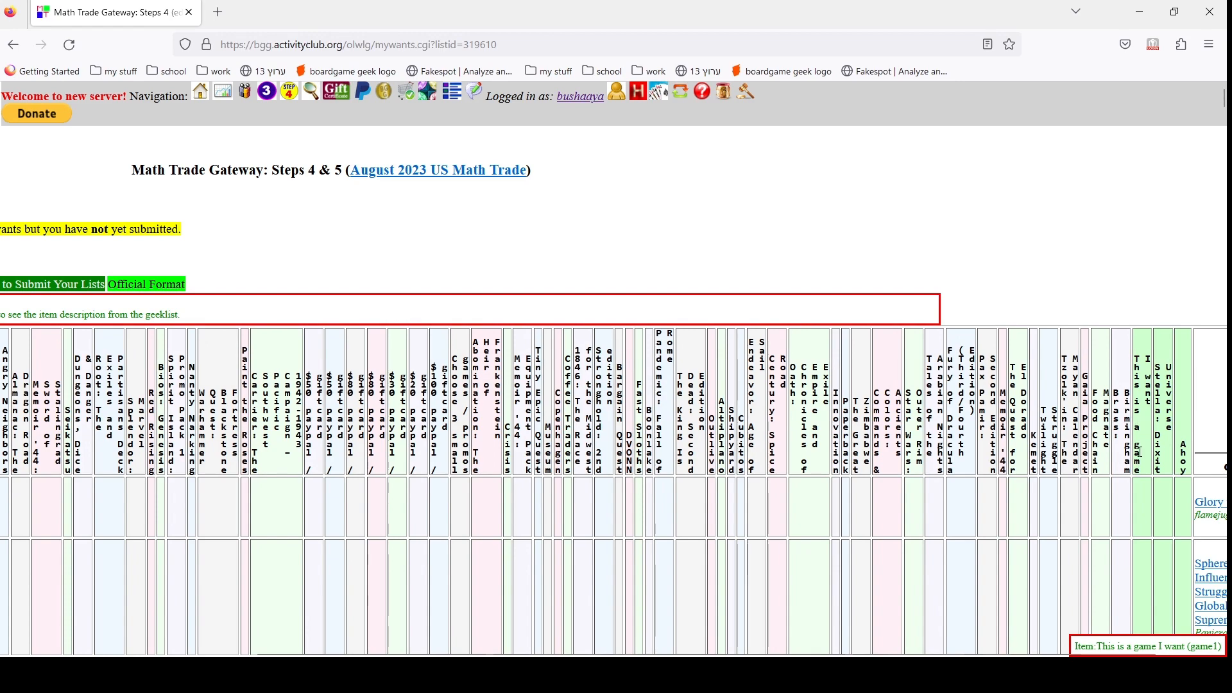
scroll(1140, 442, down, 10)
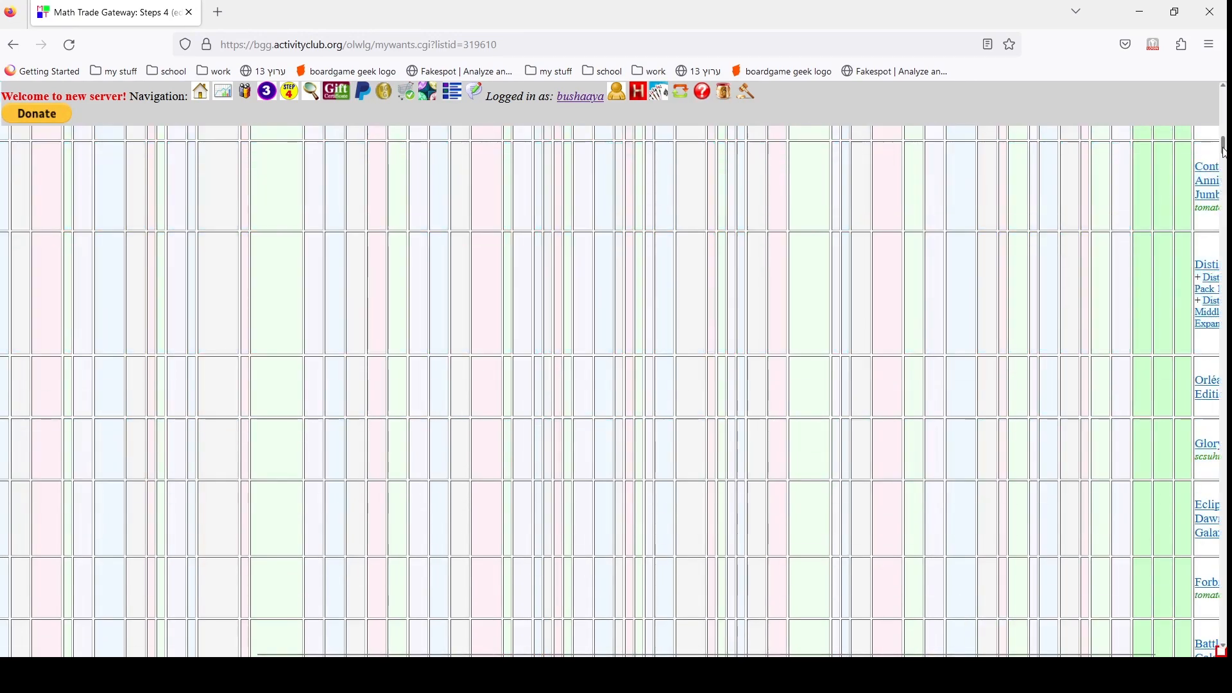
drag(1222, 148, 1226, 510)
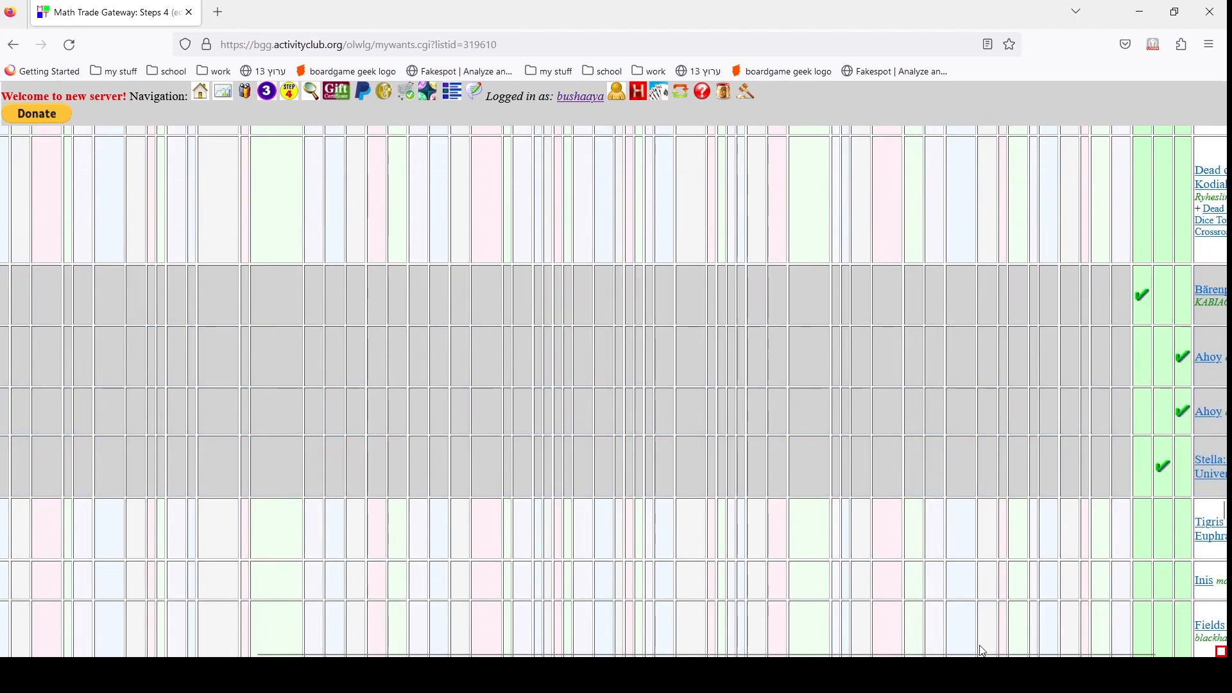
scroll(973, 655, right, 2)
drag(972, 654, 998, 653)
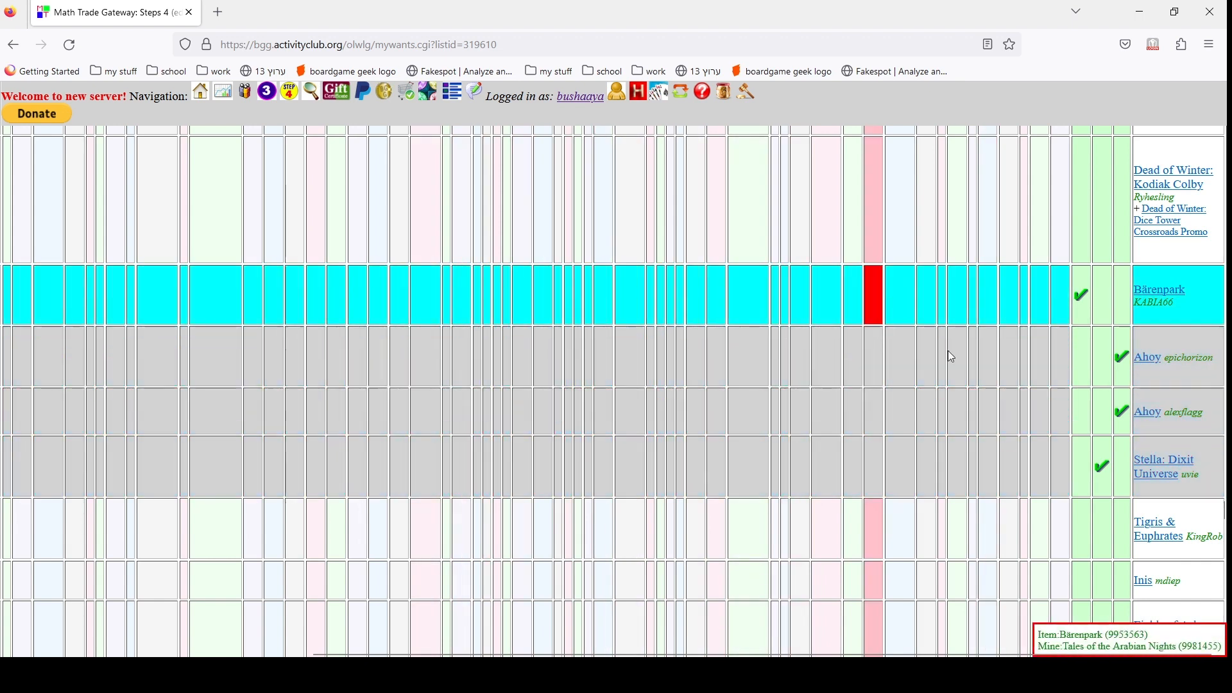
In the Ahoy dummy item's row, mark Fast Sloths, Boonlake and Pandemic: Fall of Rome as offered games, and clear the marks again.
scroll(937, 513, down, 15)
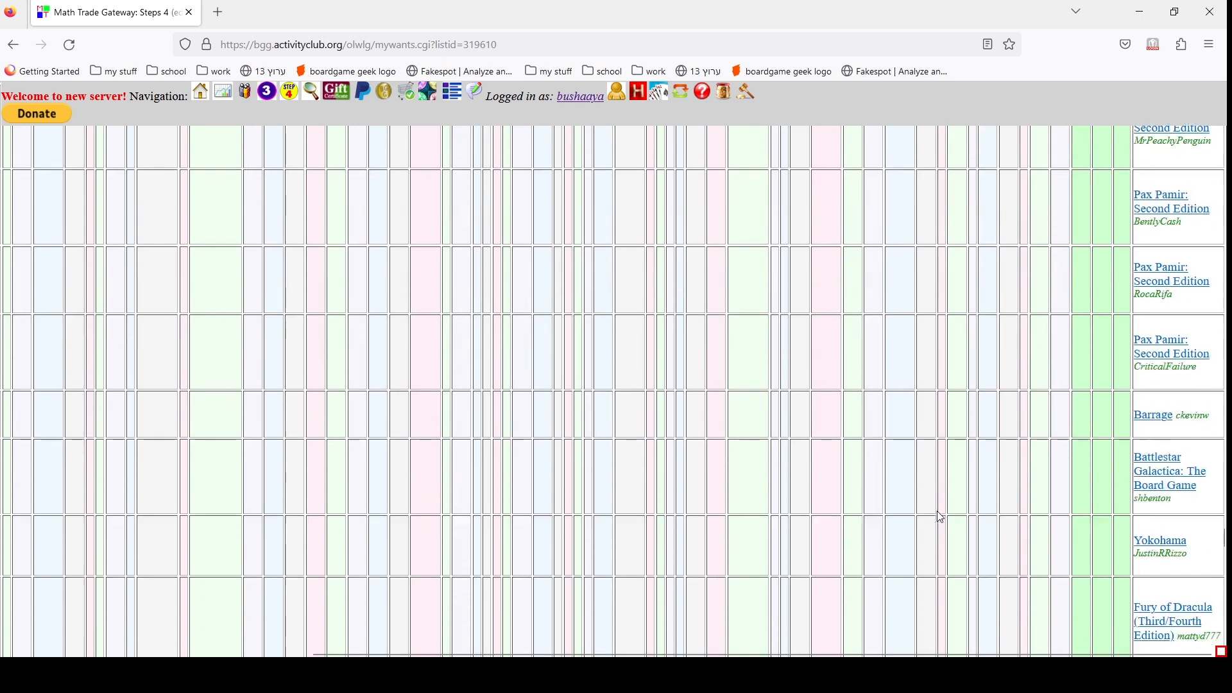
drag(1094, 653, 385, 653)
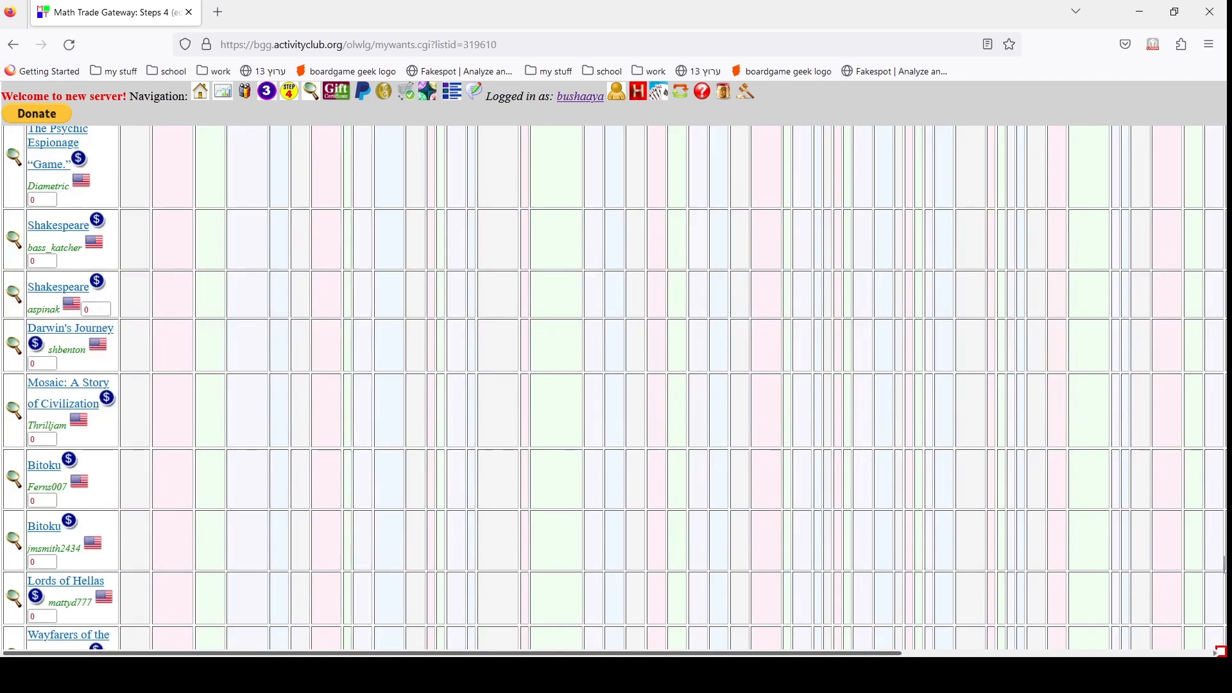
scroll(289, 581, down, 12)
scroll(99, 550, down, 10)
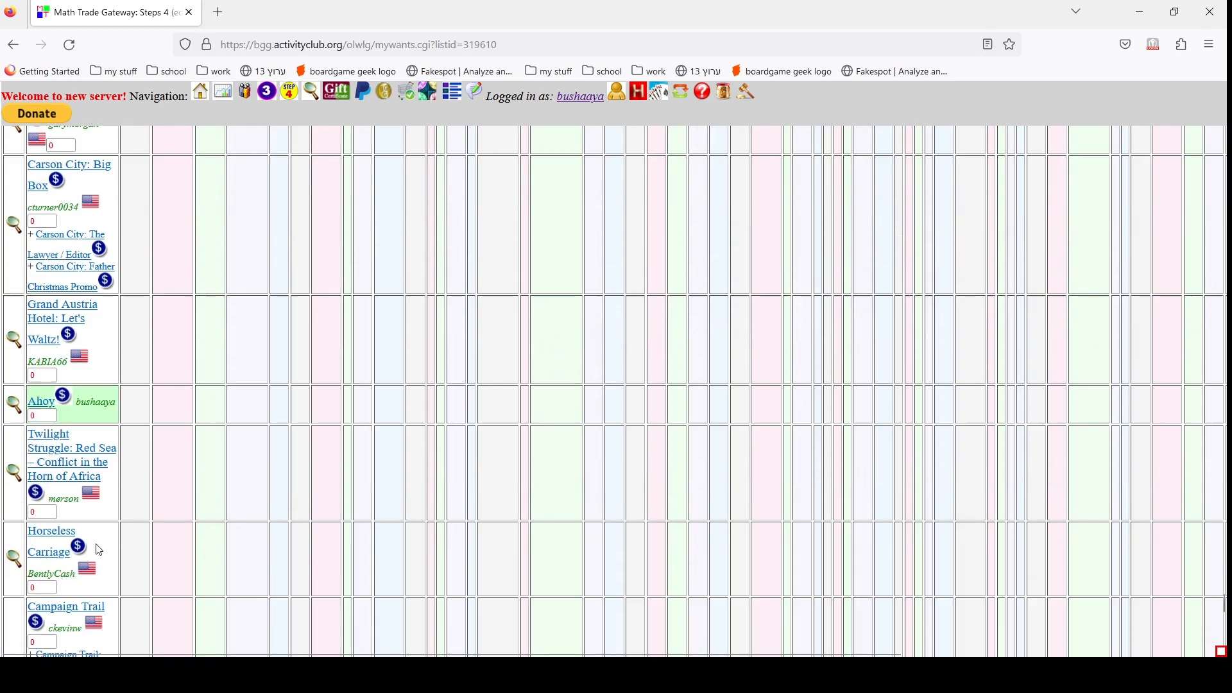
scroll(112, 397, up, 4)
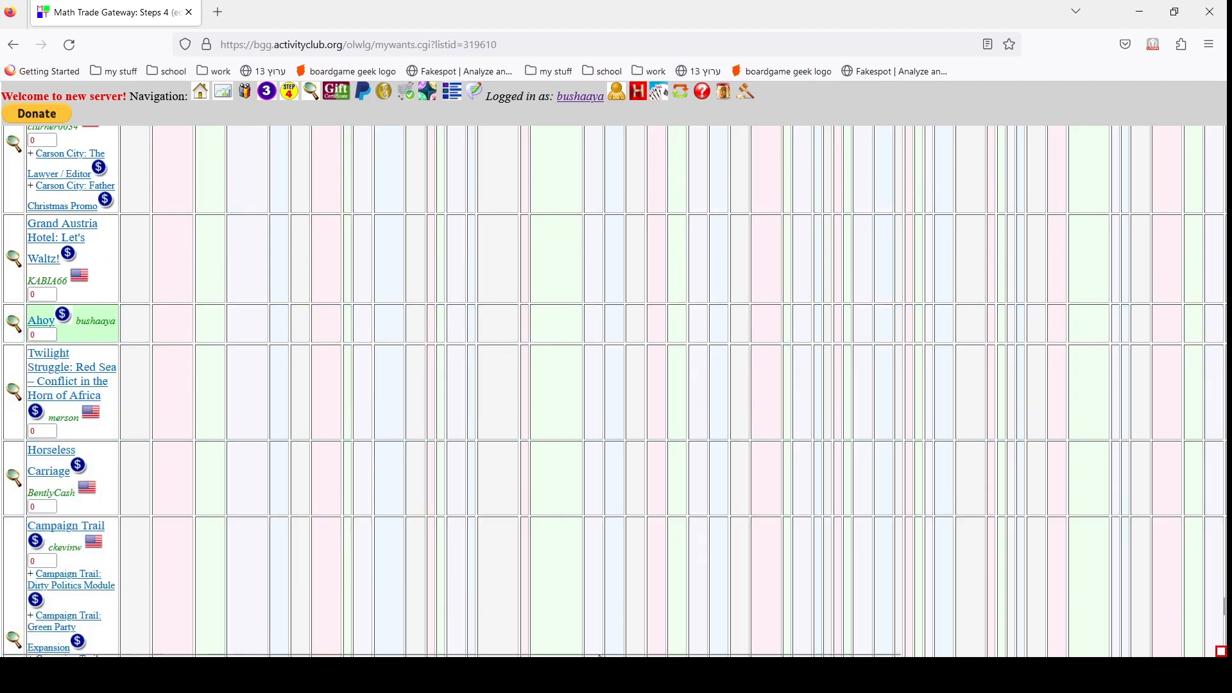
drag(591, 655, 904, 655)
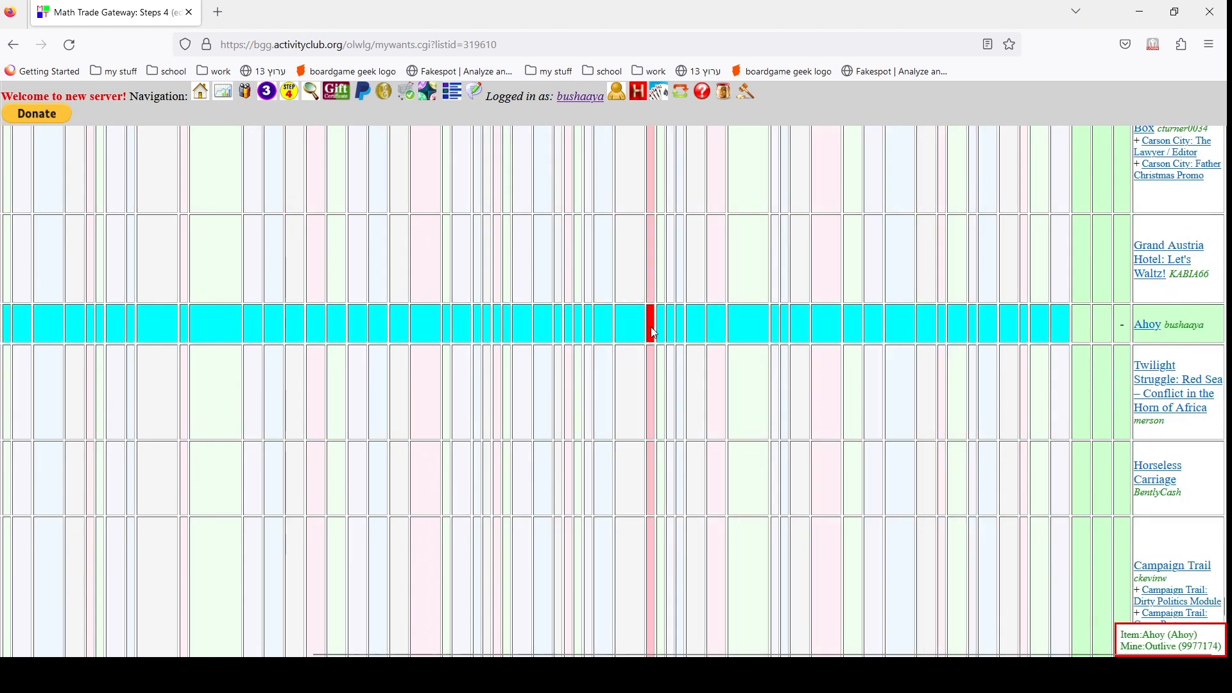
click(583, 337)
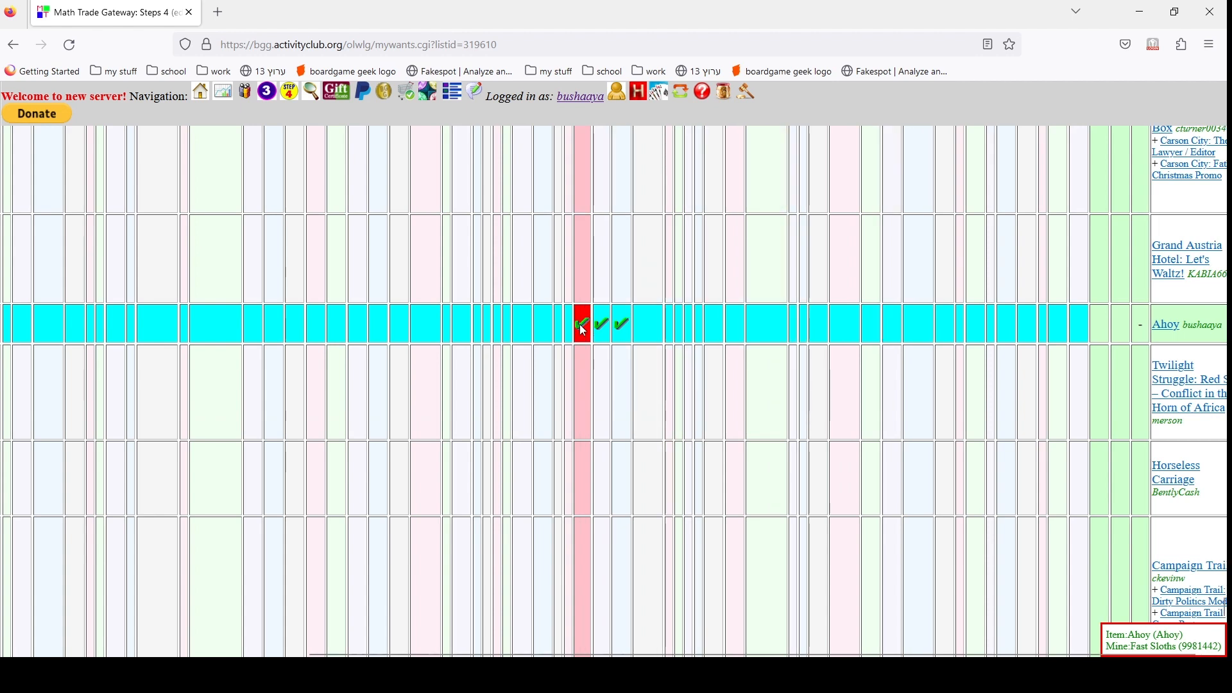
click(580, 324)
click(601, 322)
click(605, 324)
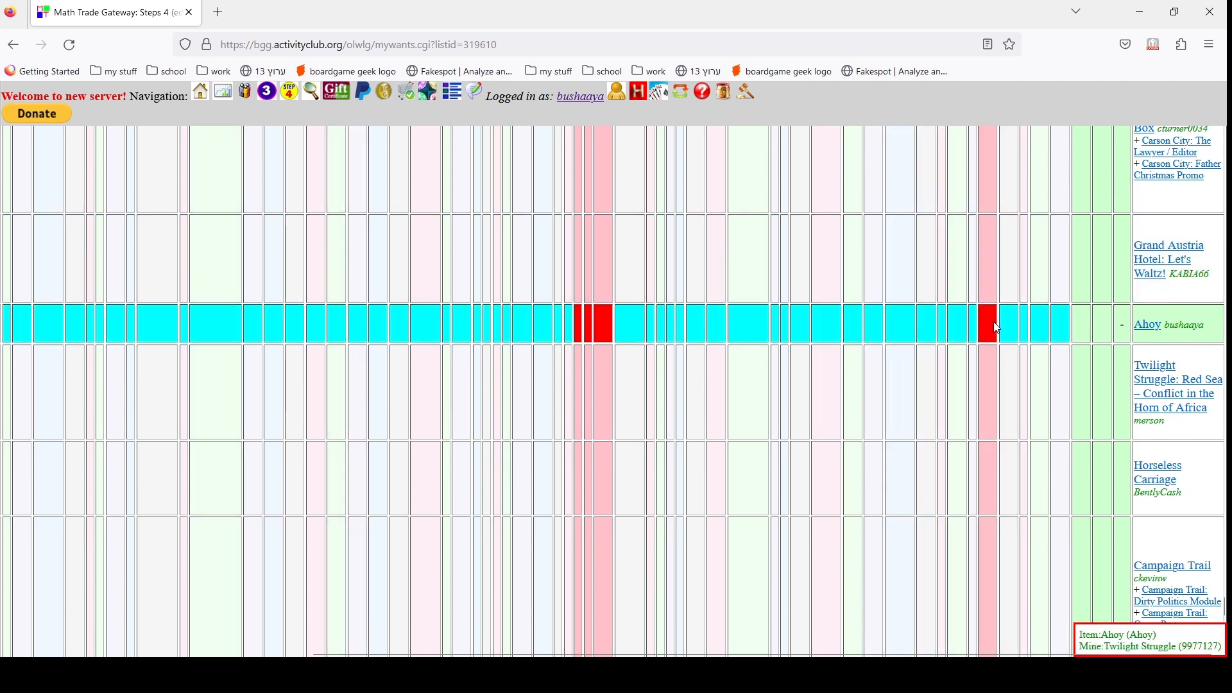
Hide the dummy item columns in the wants table and confirm the changes.
scroll(810, 478, down, 10)
scroll(808, 473, up, 10)
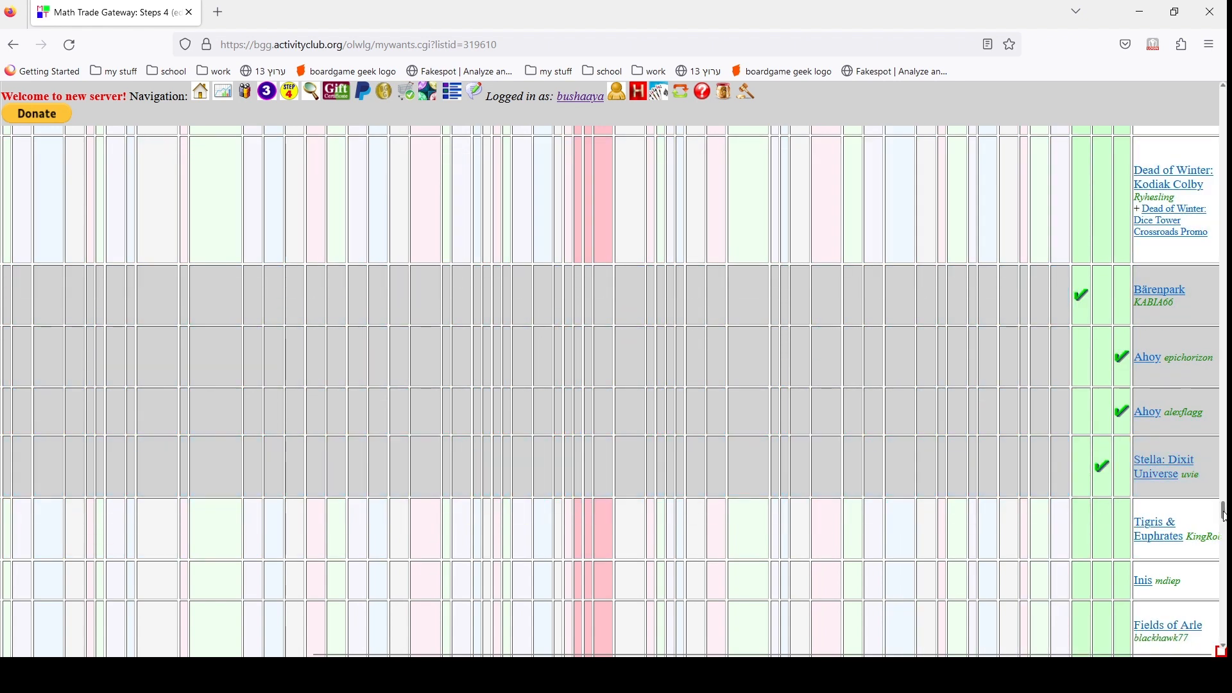
scroll(1224, 516, up, 15)
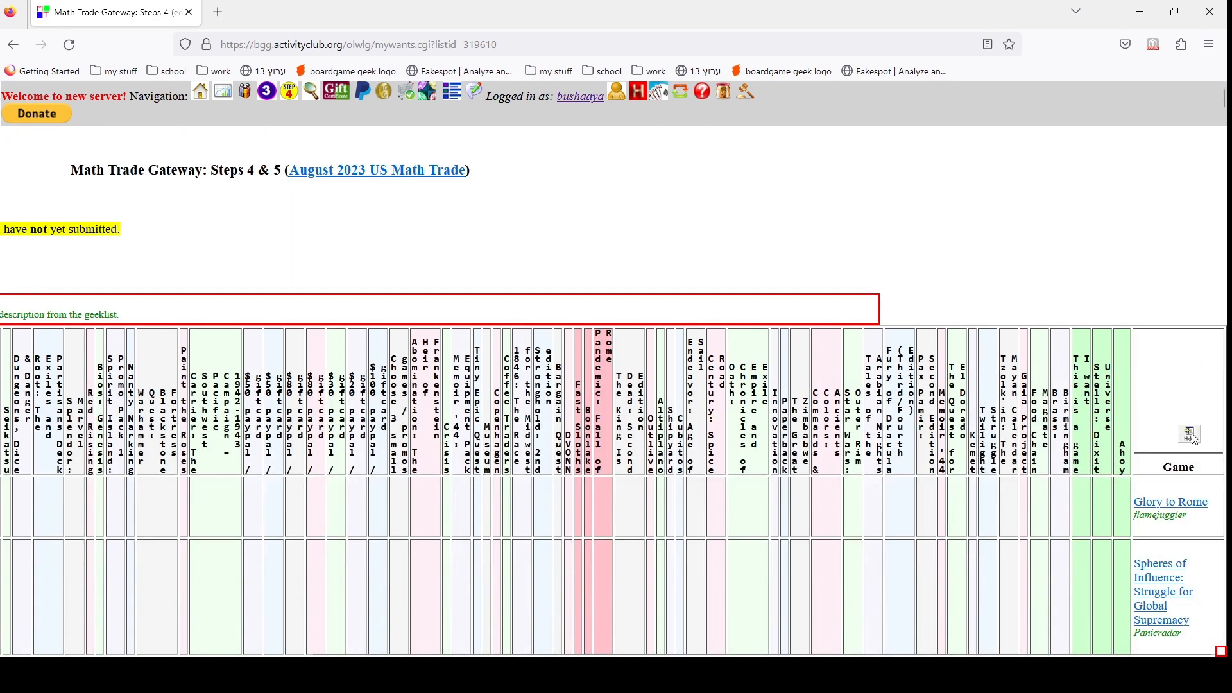
click(1194, 438)
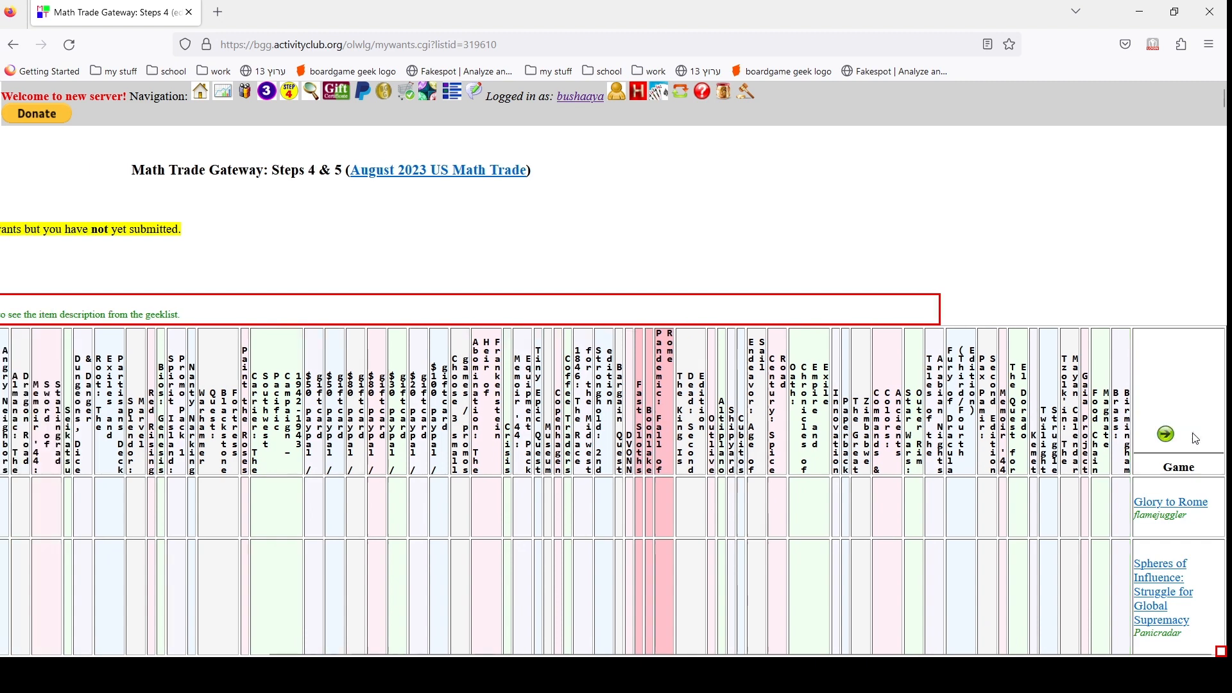
scroll(212, 278, left, 5)
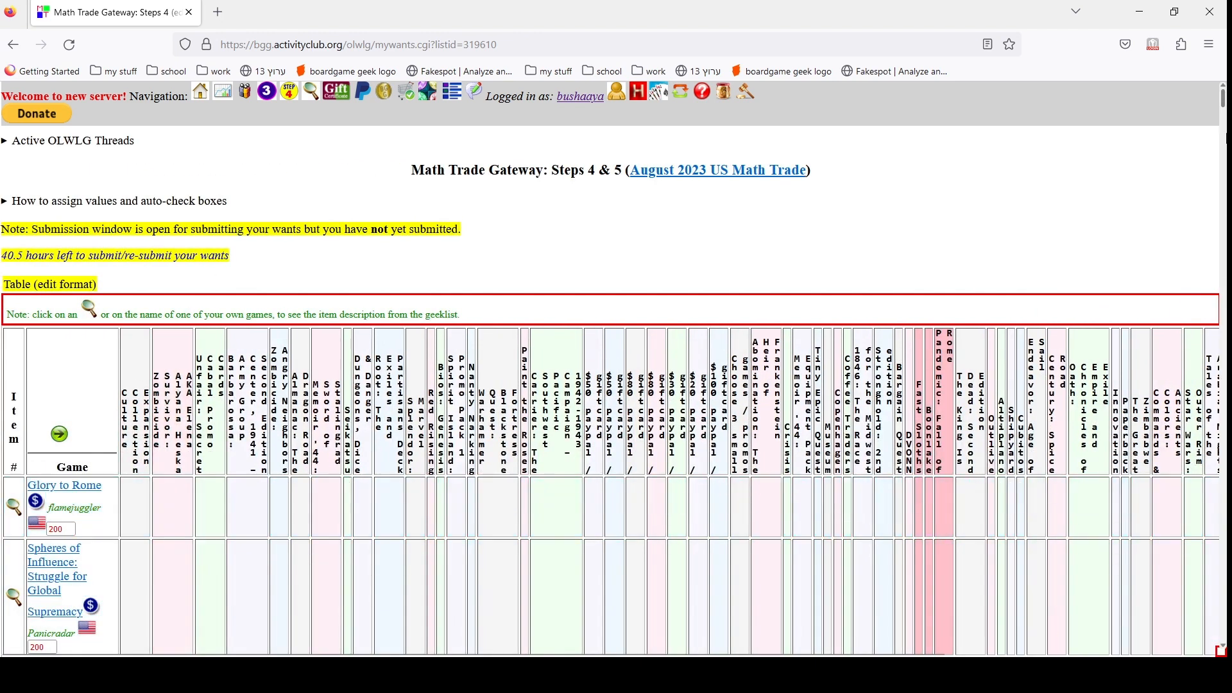
drag(1224, 103, 1224, 644)
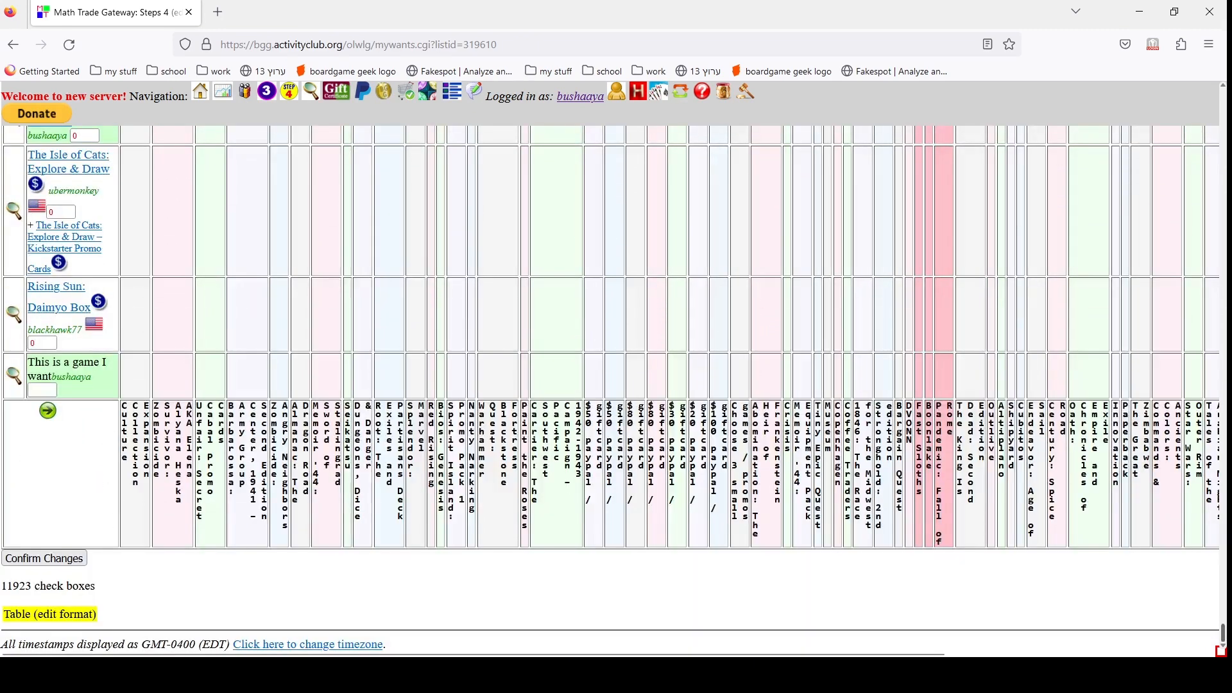
click(39, 556)
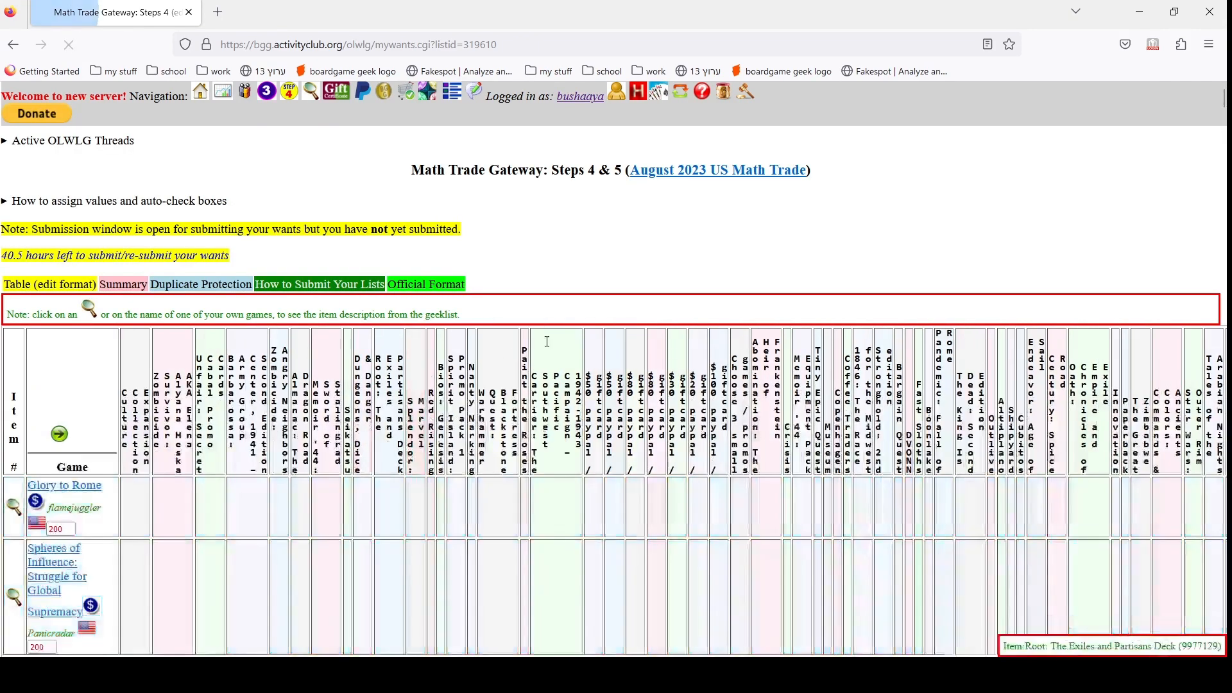
Create a non-duplicate protected dummy item with identifier 100m and description "100 monies", and check its entry among the existing dummy items.
click(178, 288)
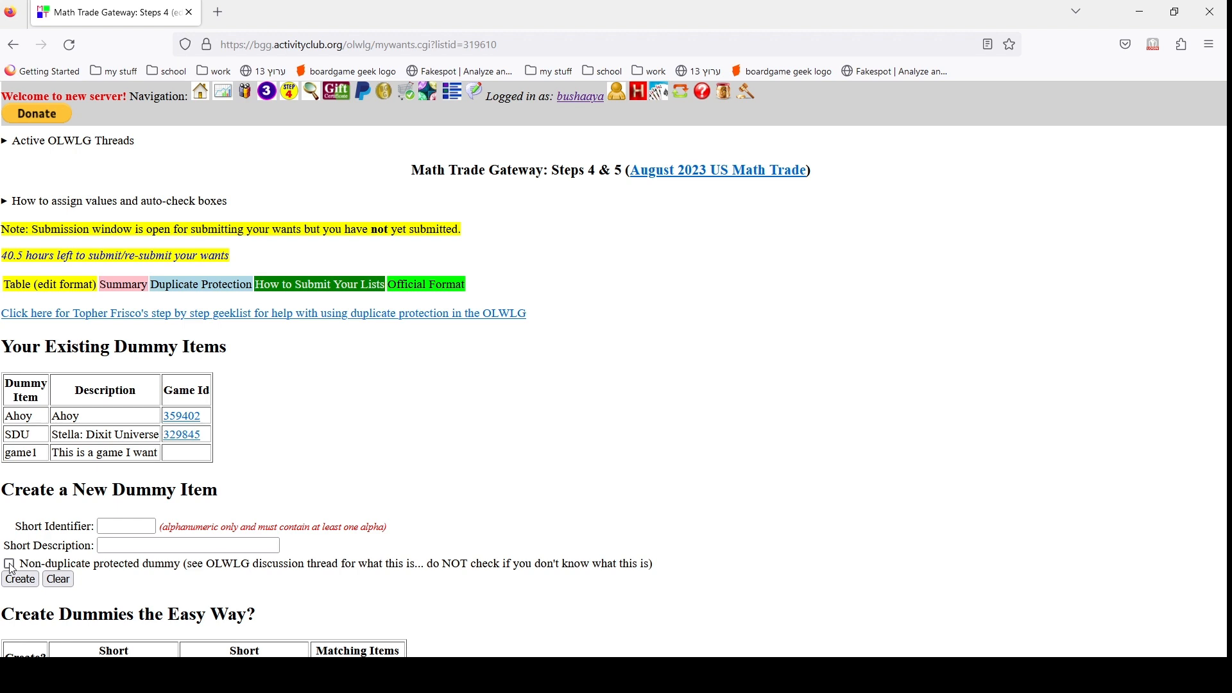
click(135, 523)
text(100m)
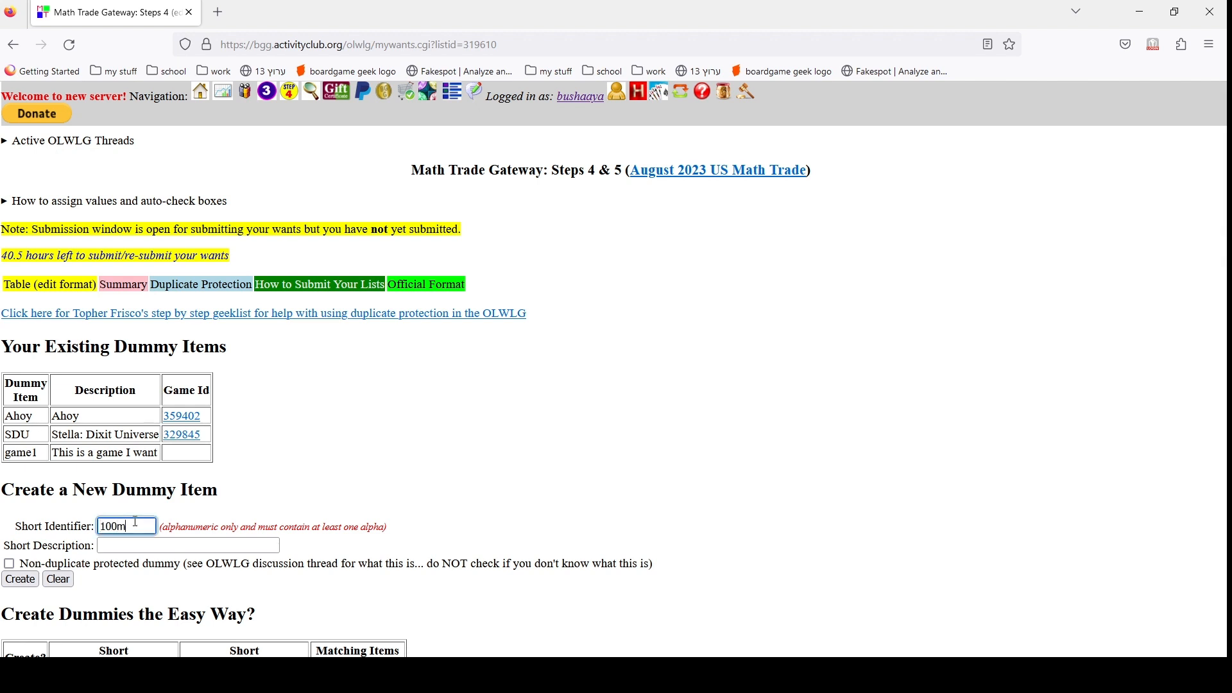
click(125, 547)
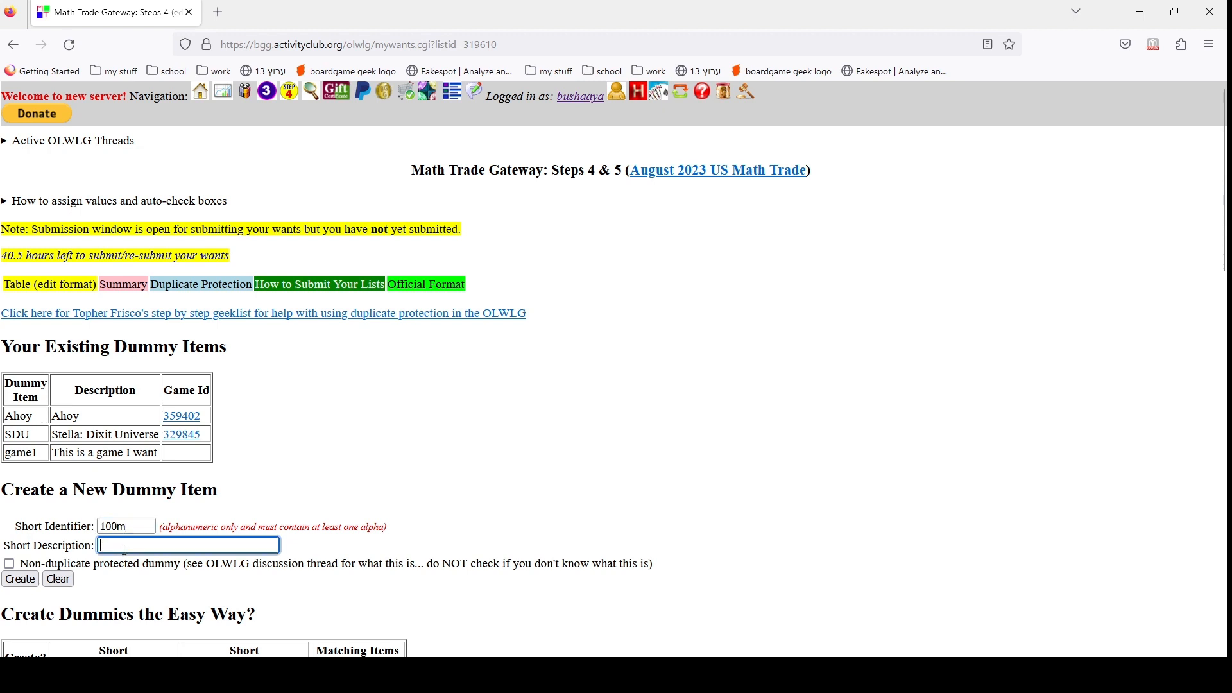
text(100 monies)
click(10, 565)
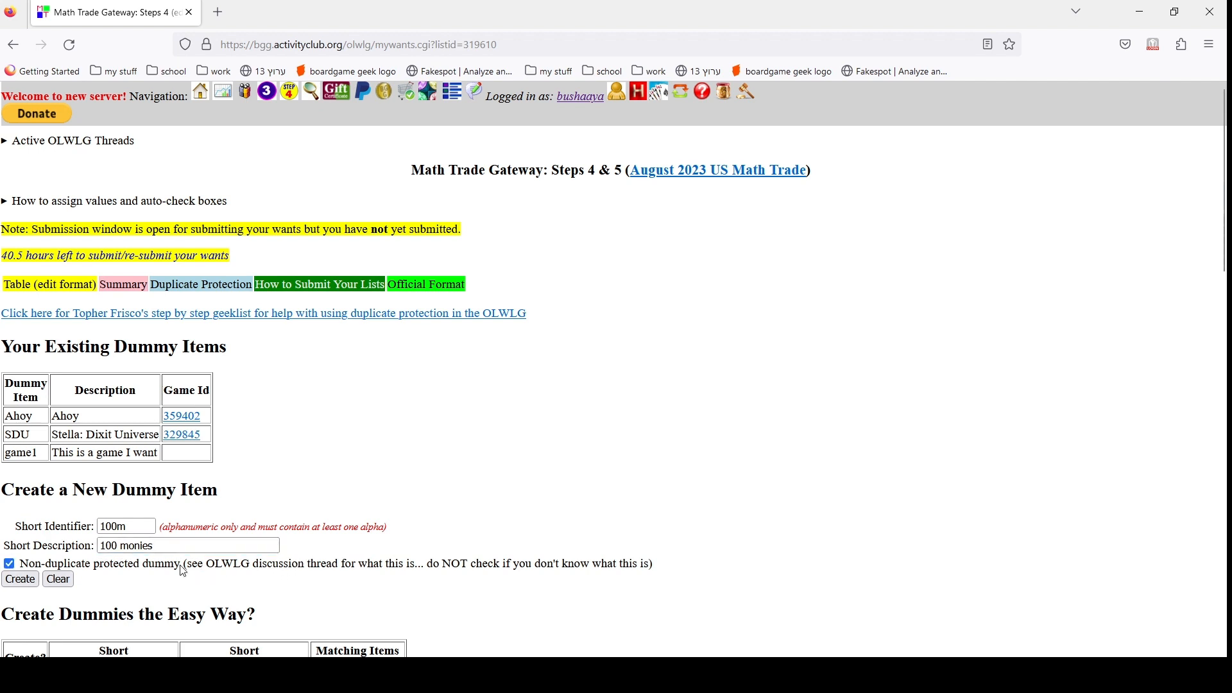
click(102, 544)
click(20, 580)
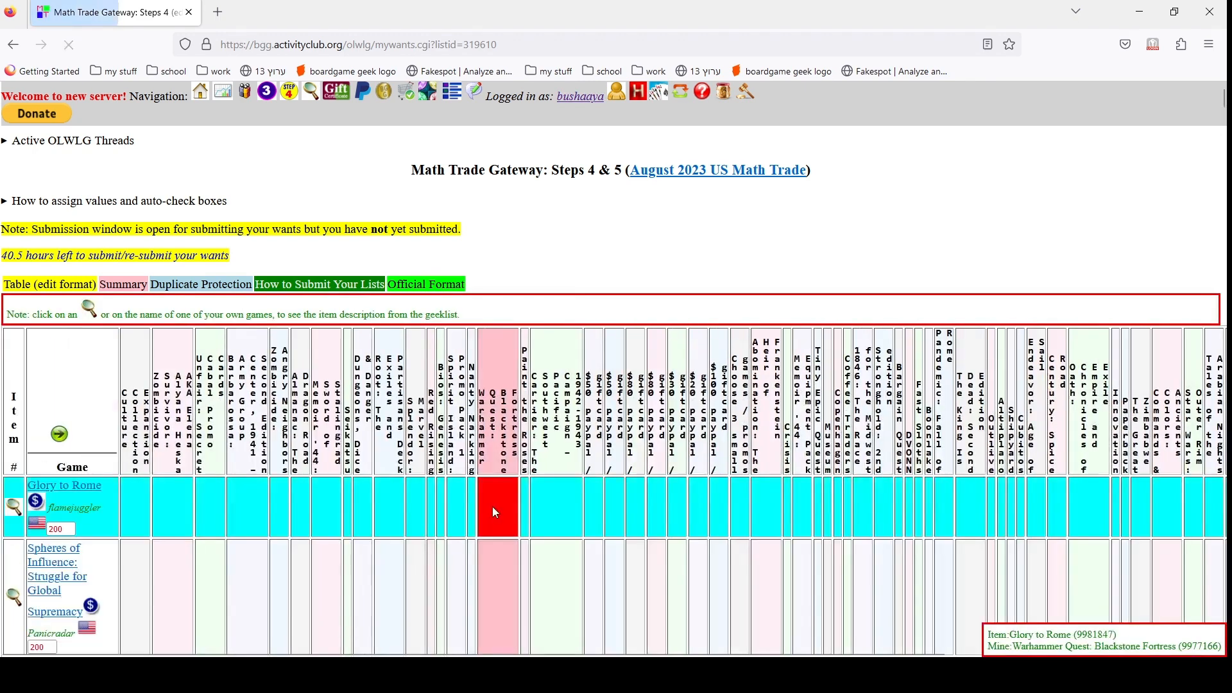
click(200, 288)
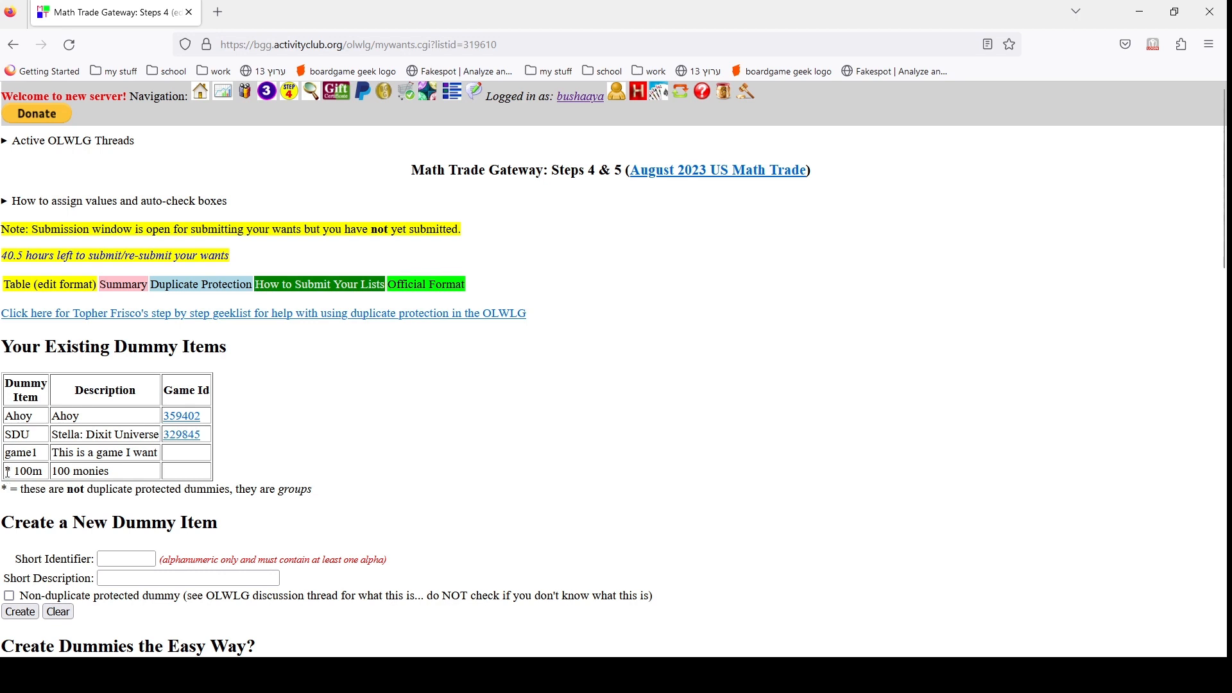
drag(1, 488, 7, 489)
From the want list's PayPal items, add "$100 via PayPal friends & family or Venmo" to 100 monies [100m], clearing the optional value.
click(365, 95)
click(365, 95)
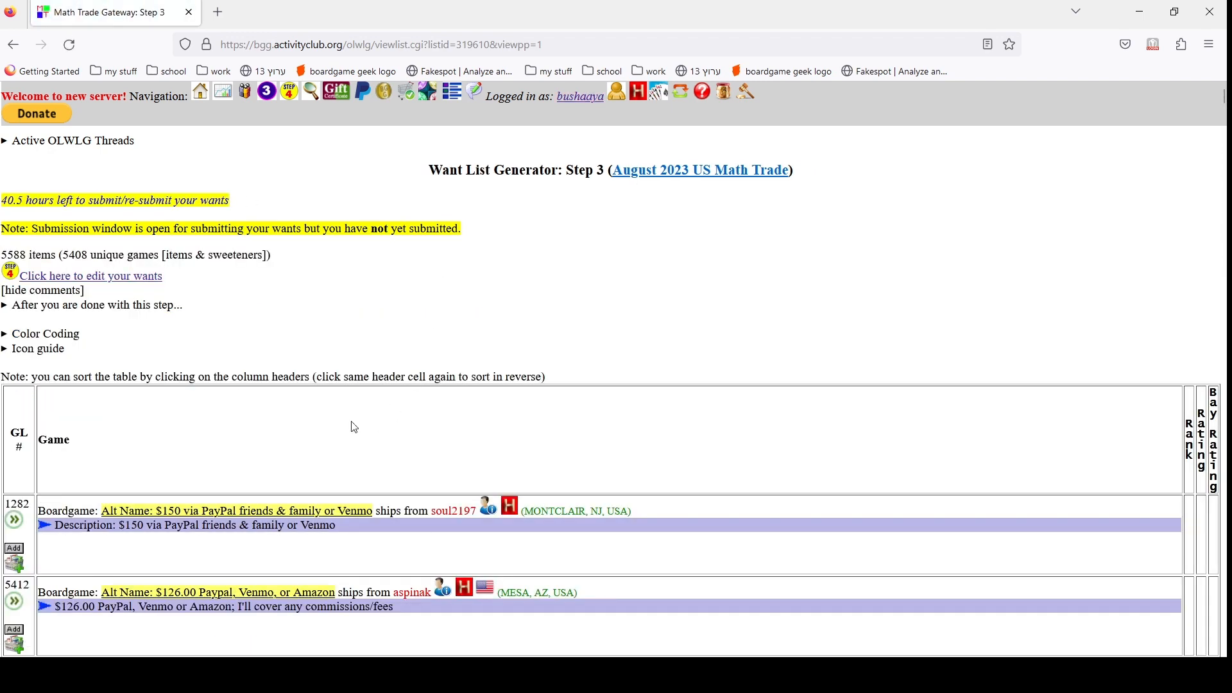
scroll(349, 426, down, 15)
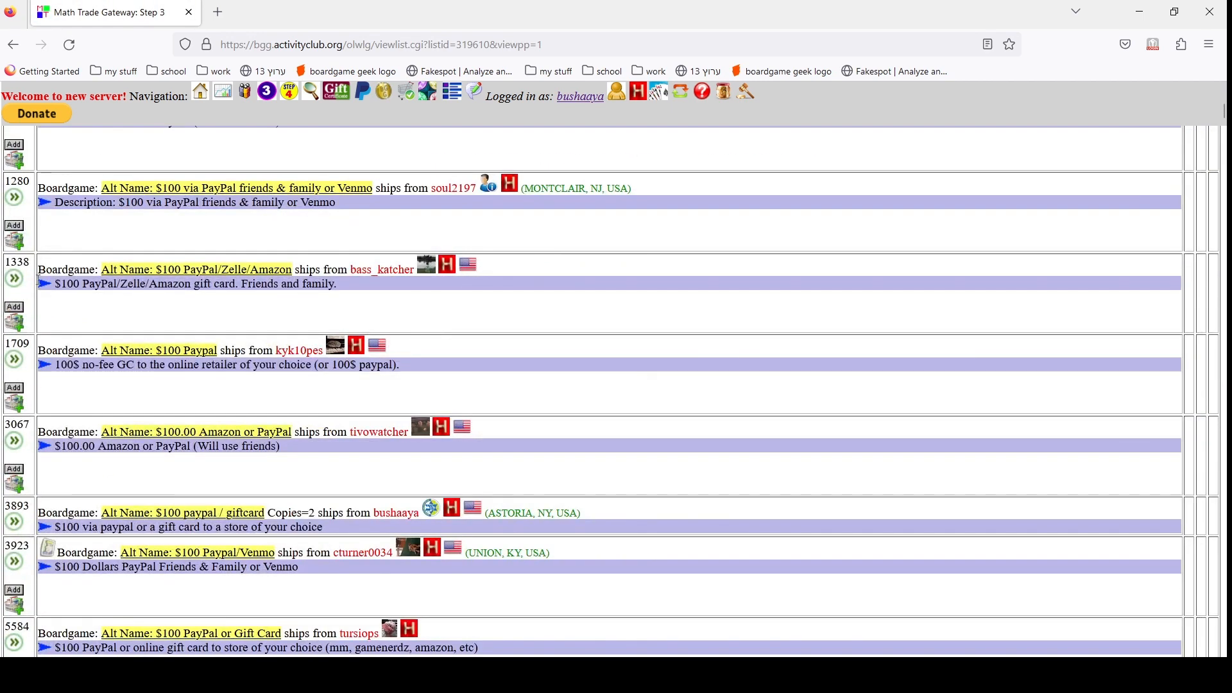
scroll(126, 280, up, 2)
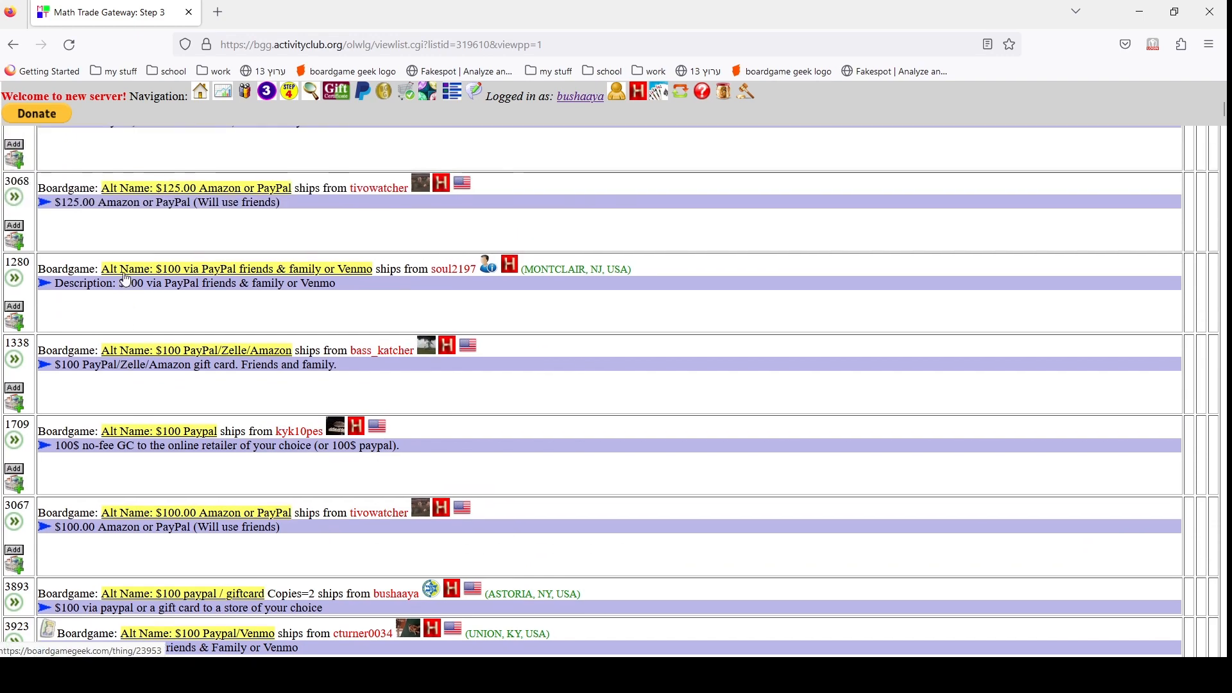
click(15, 306)
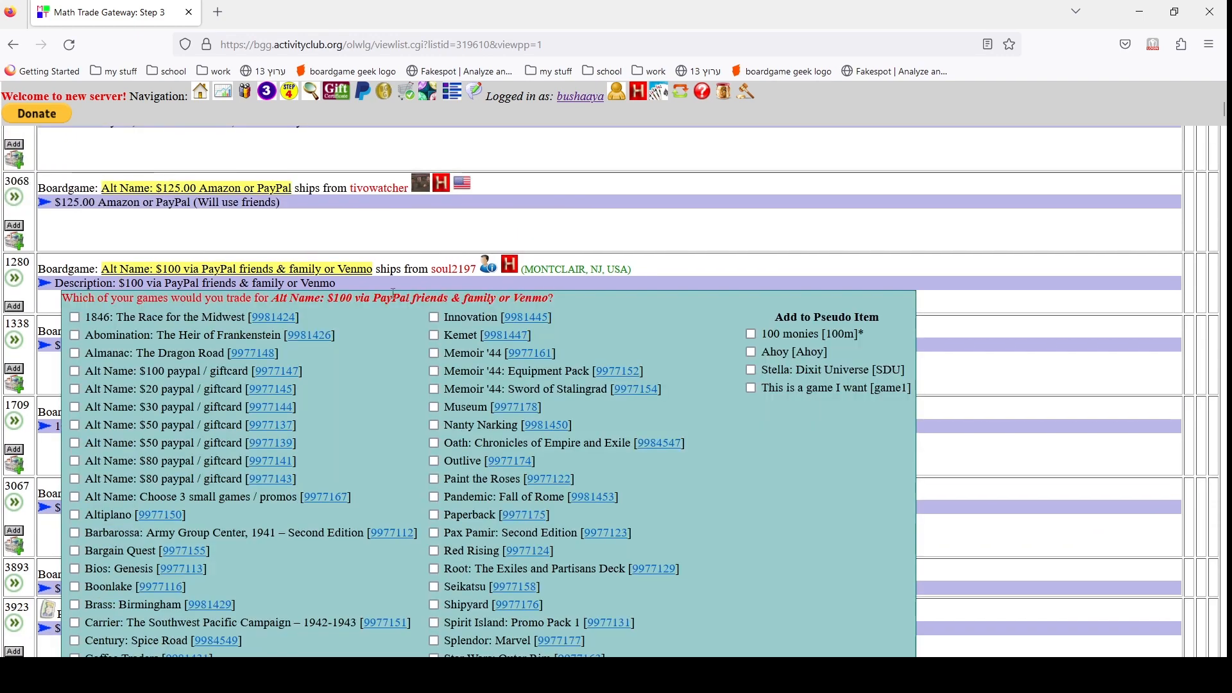
click(751, 334)
scroll(388, 485, down, 7)
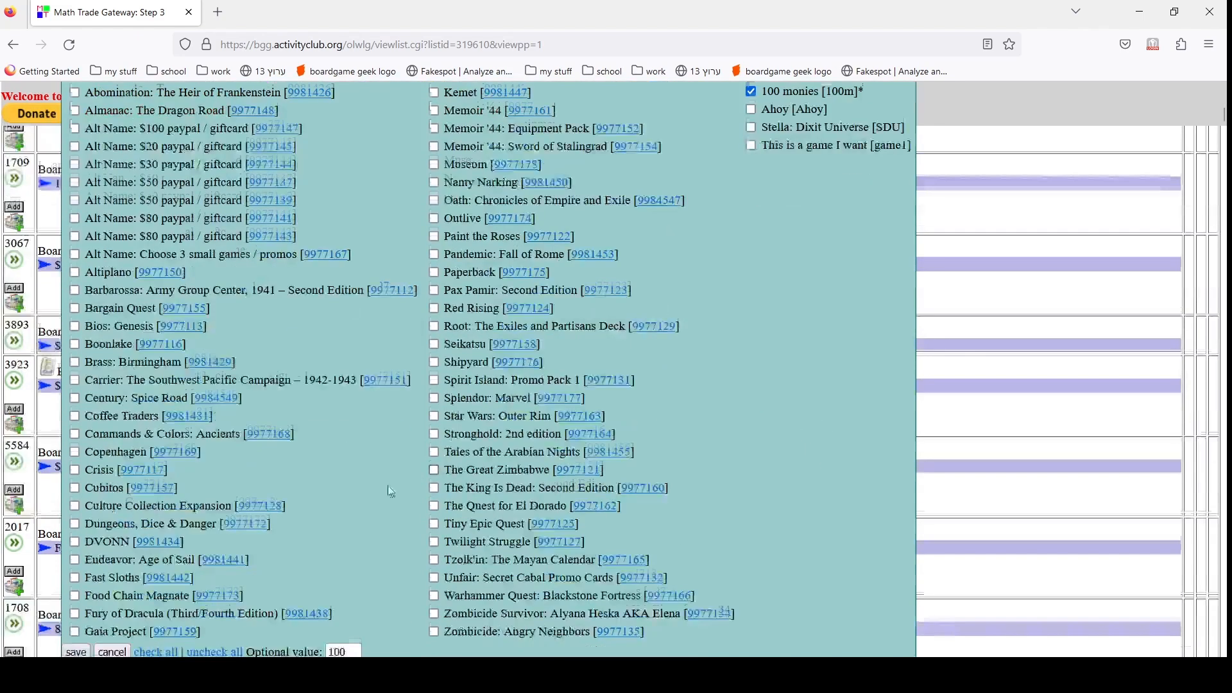
double_click(330, 410)
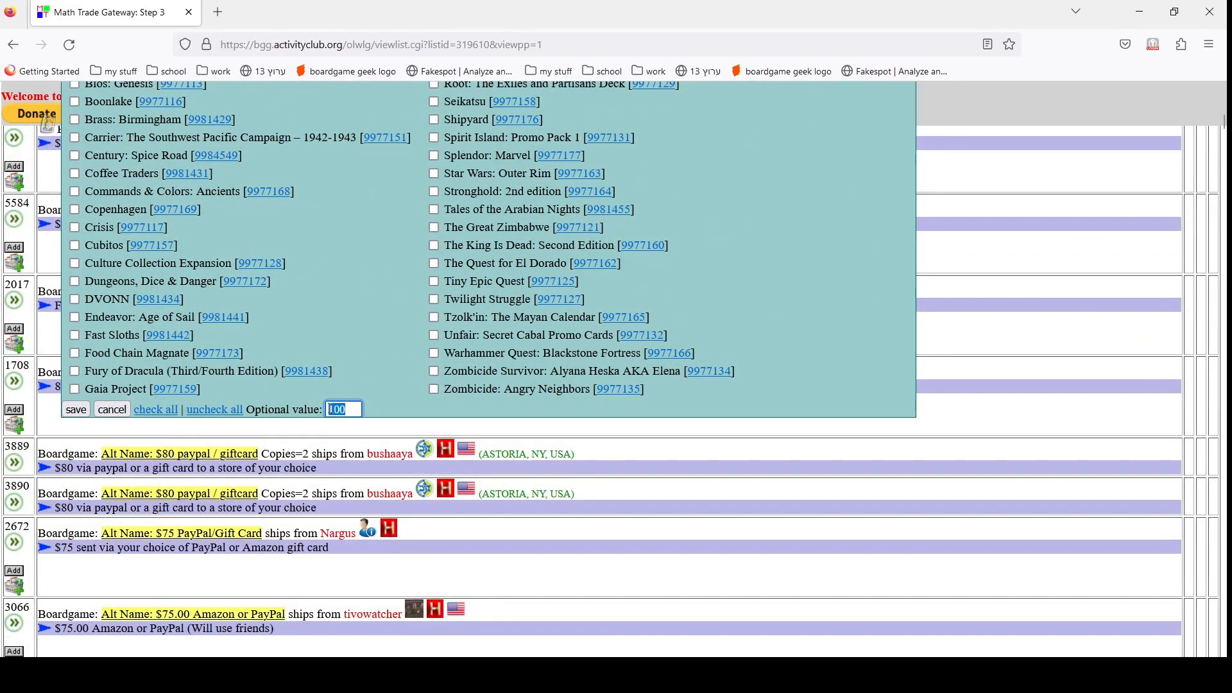
key(BackSpace)
click(74, 409)
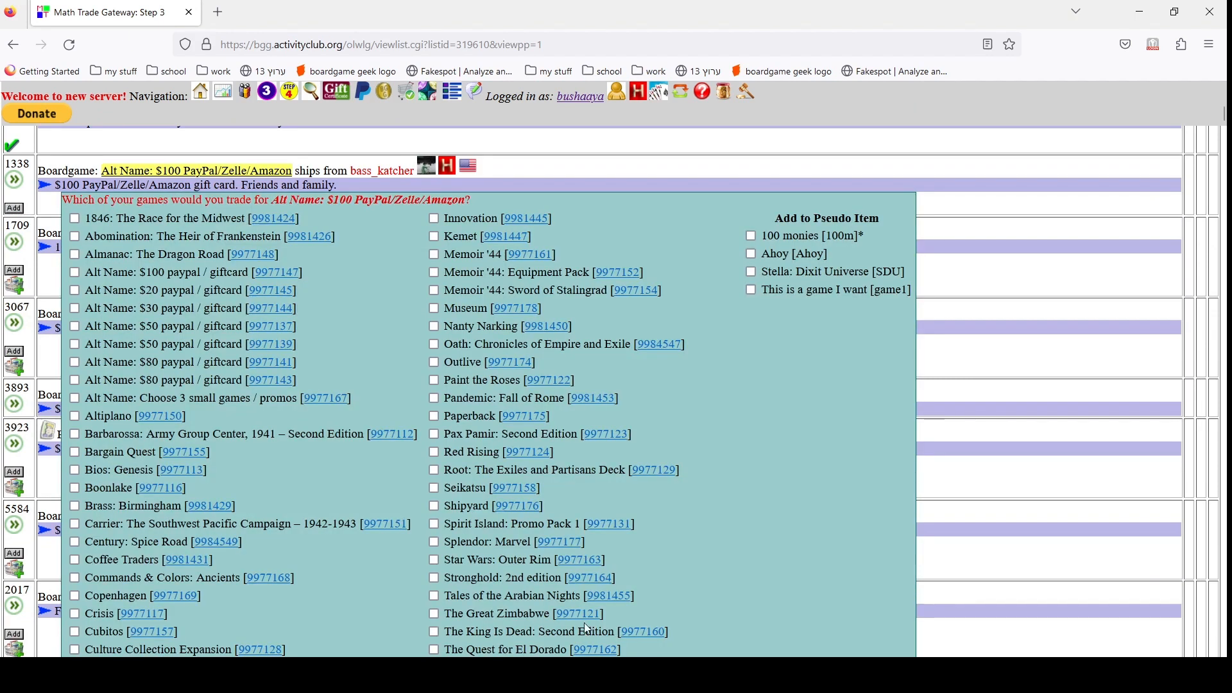
Add "$100 PayPal/Zelle/Amazon" to the 100 monies [100m] pseudo item, clearing the optional value, and save.
click(750, 236)
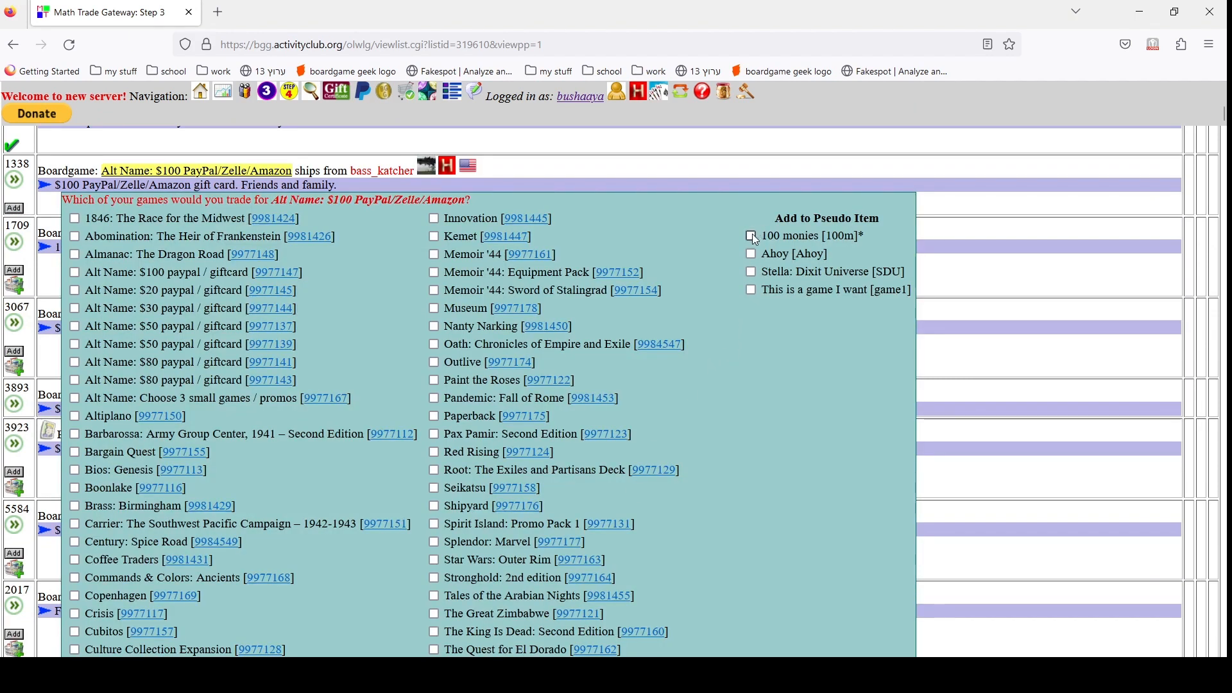
scroll(452, 449, down, 2)
scroll(448, 445, down, 5)
double_click(336, 311)
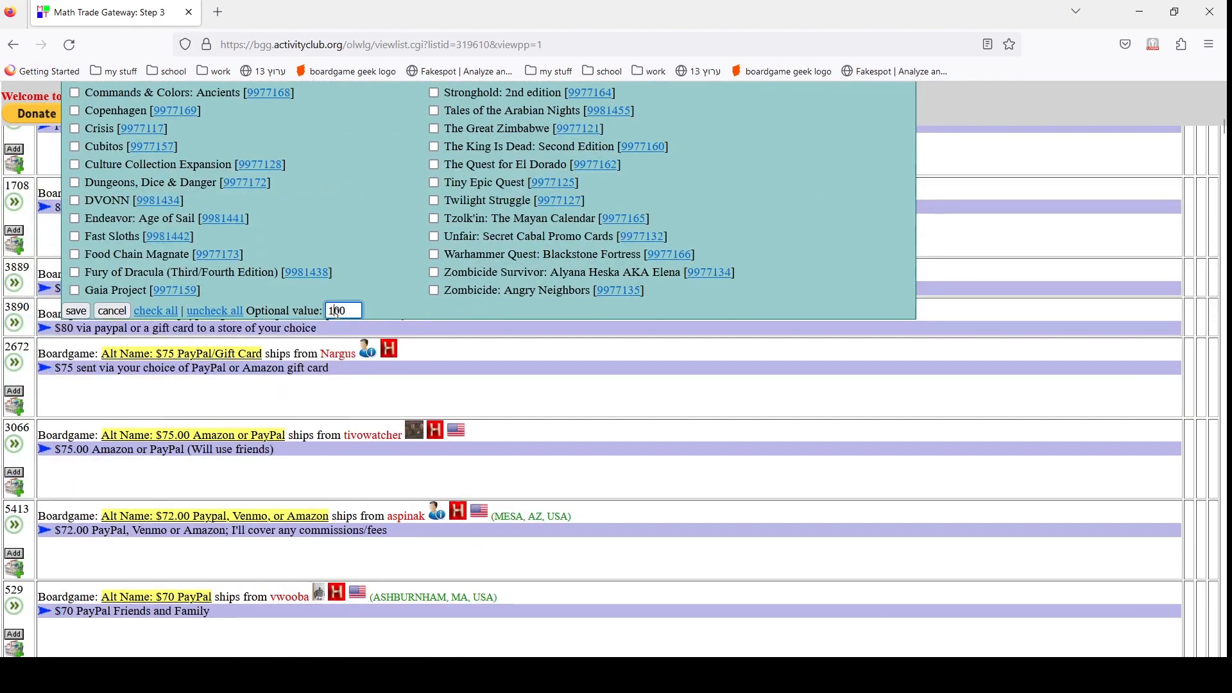
key(BackSpace)
click(76, 311)
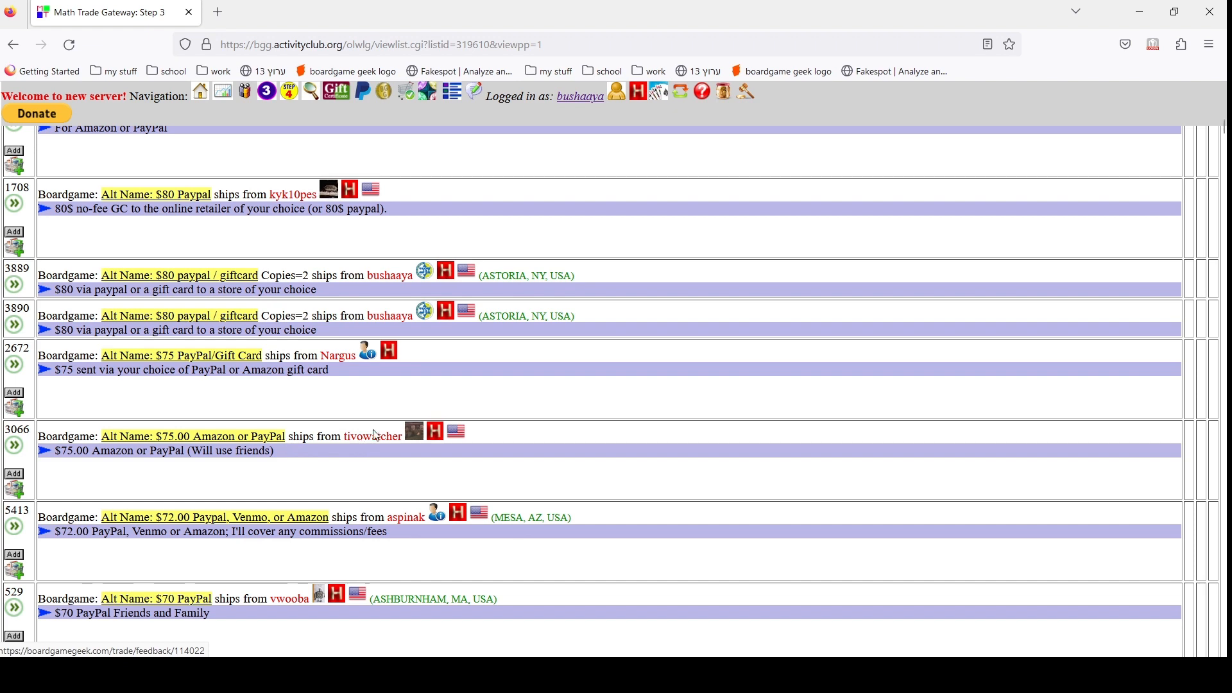
Add "$100 Paypal" (item 1709) to the 100 monies [100m] pseudo item, clearing the optional value, and save.
scroll(92, 200, up, 5)
scroll(91, 200, up, 2)
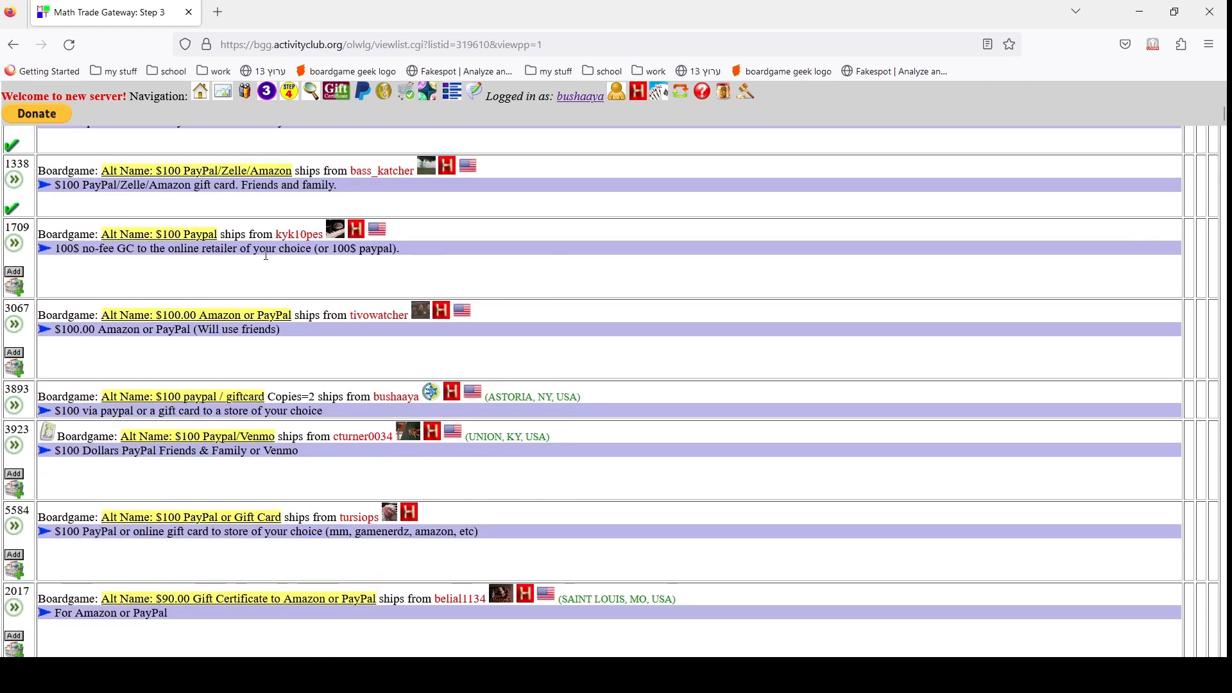
click(14, 271)
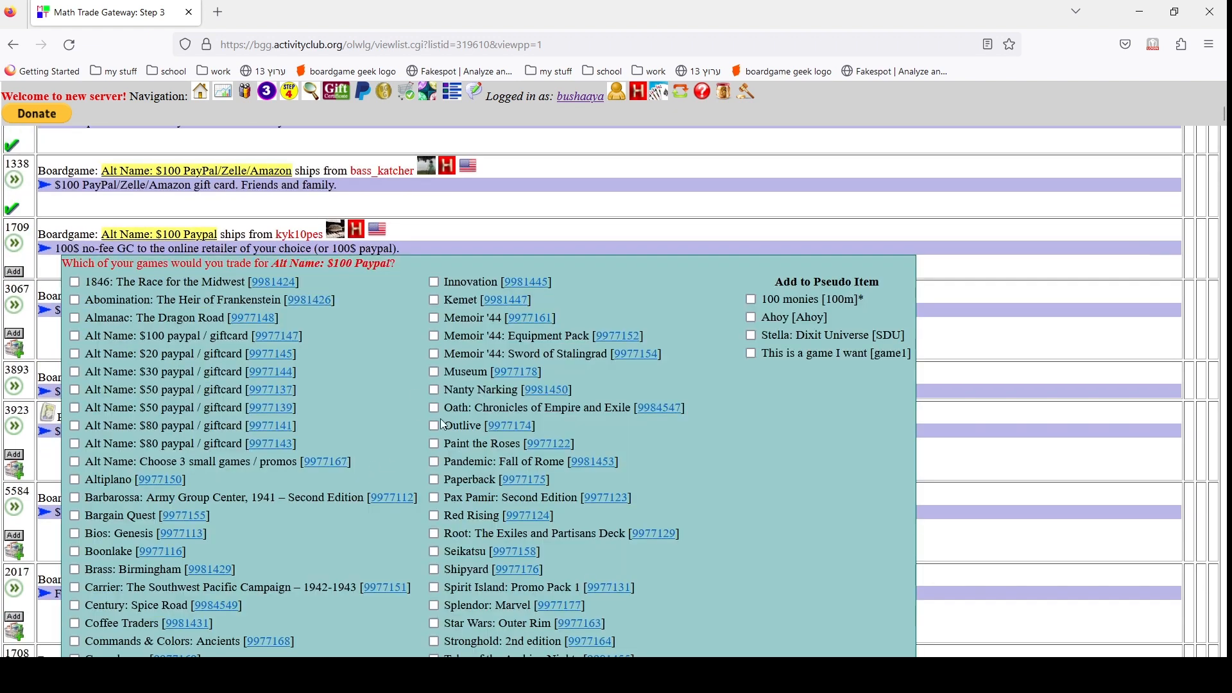
scroll(375, 467, down, 5)
scroll(376, 467, down, 3)
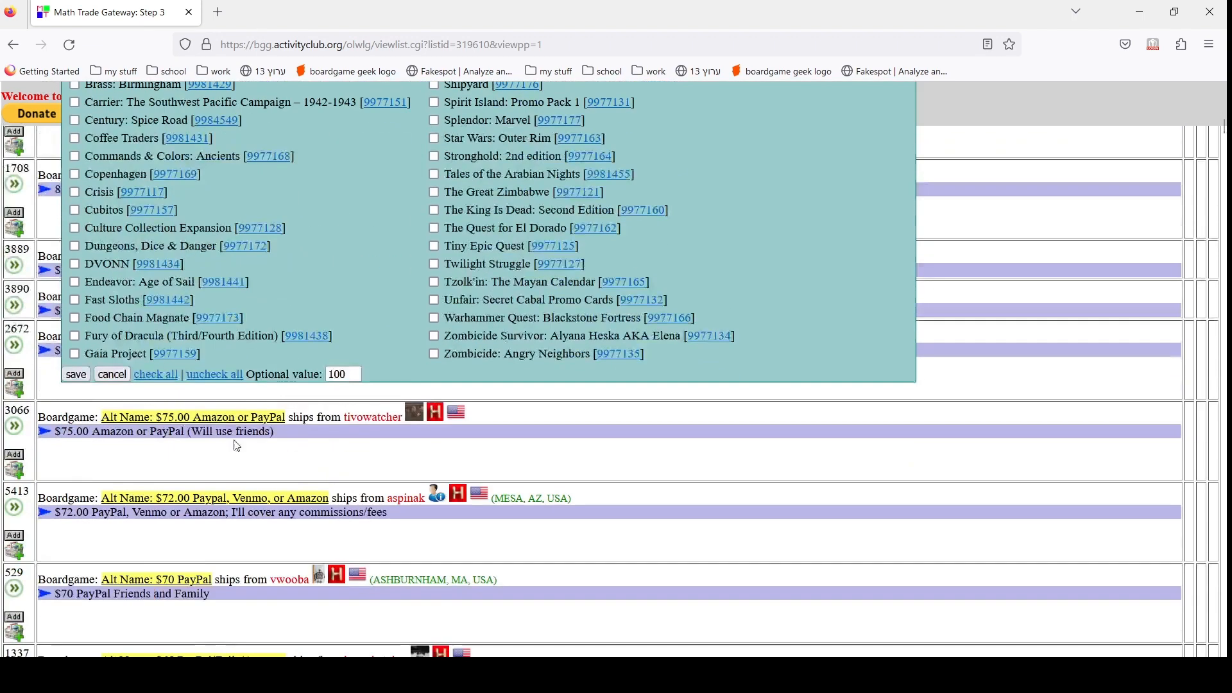
double_click(344, 374)
key(BackSpace)
click(82, 372)
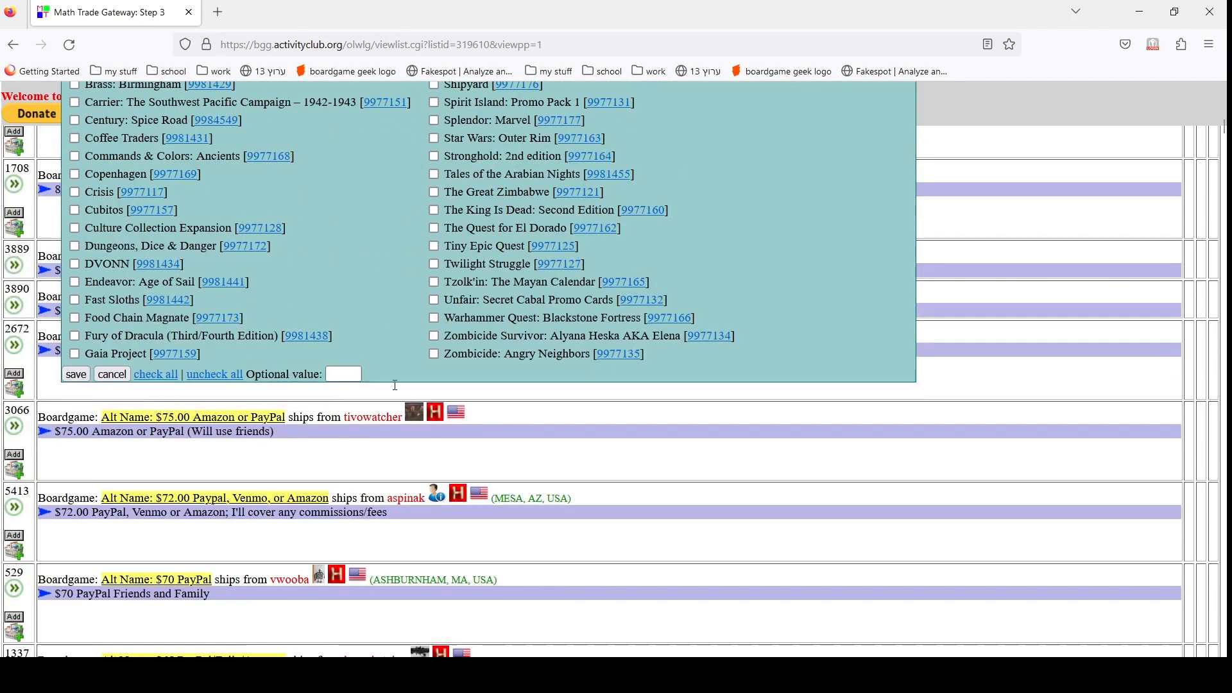
In the wants table, examine which items are marked in the 100 monies column, down to the dummy item rows.
scroll(222, 117, up, 10)
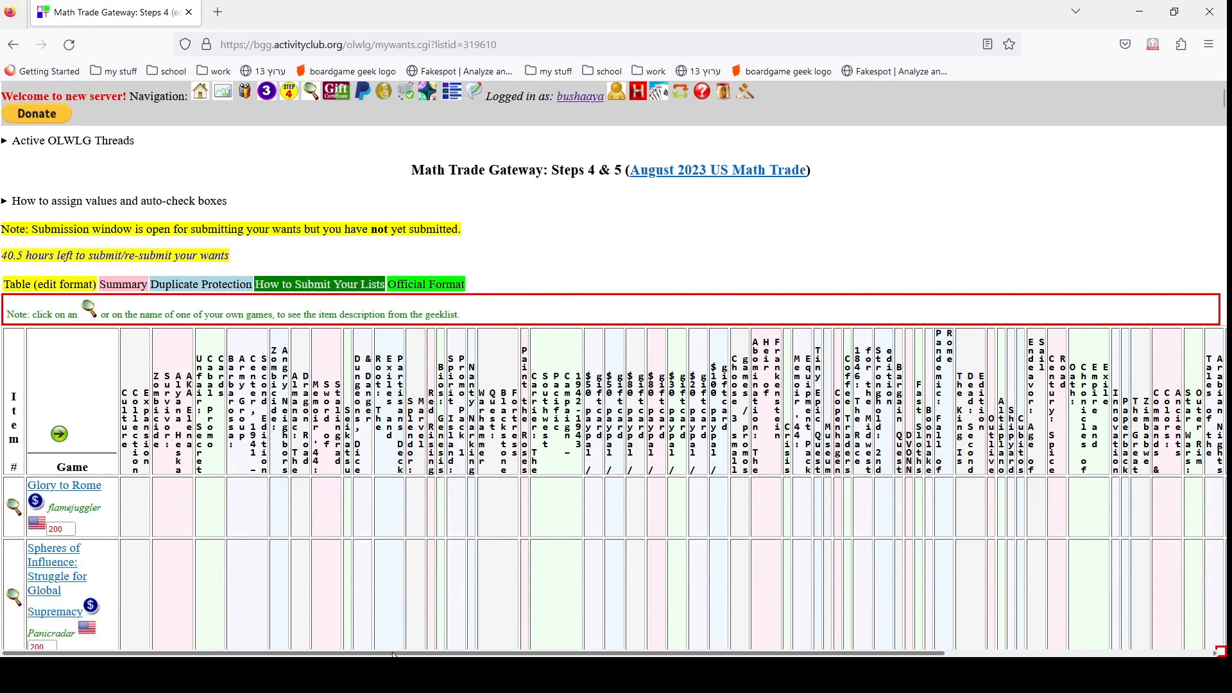
drag(394, 653, 644, 653)
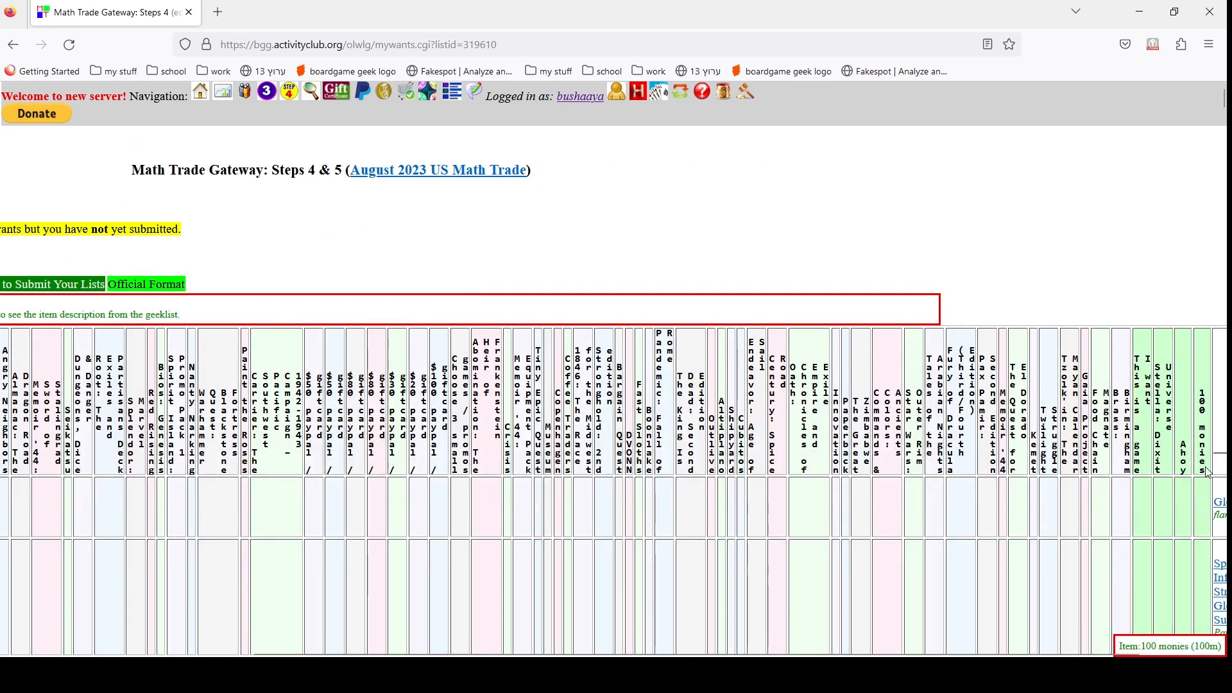
scroll(1199, 473, down, 5)
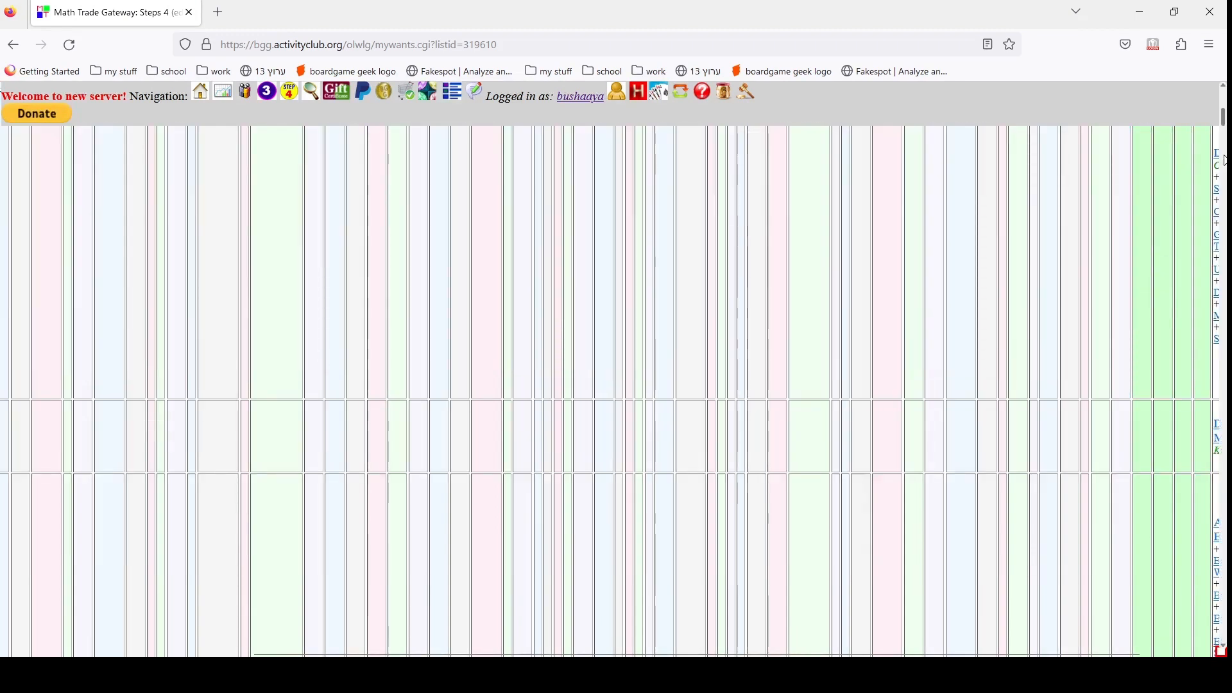
drag(1224, 124, 1226, 507)
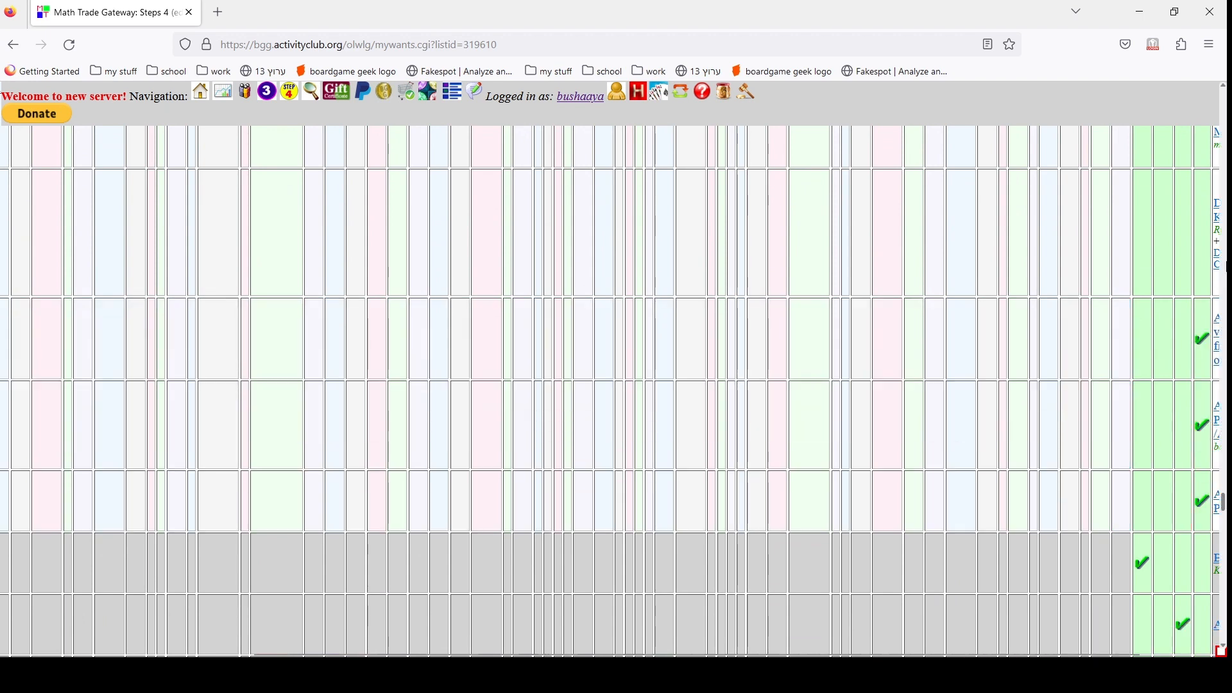
scroll(1092, 428, down, 5)
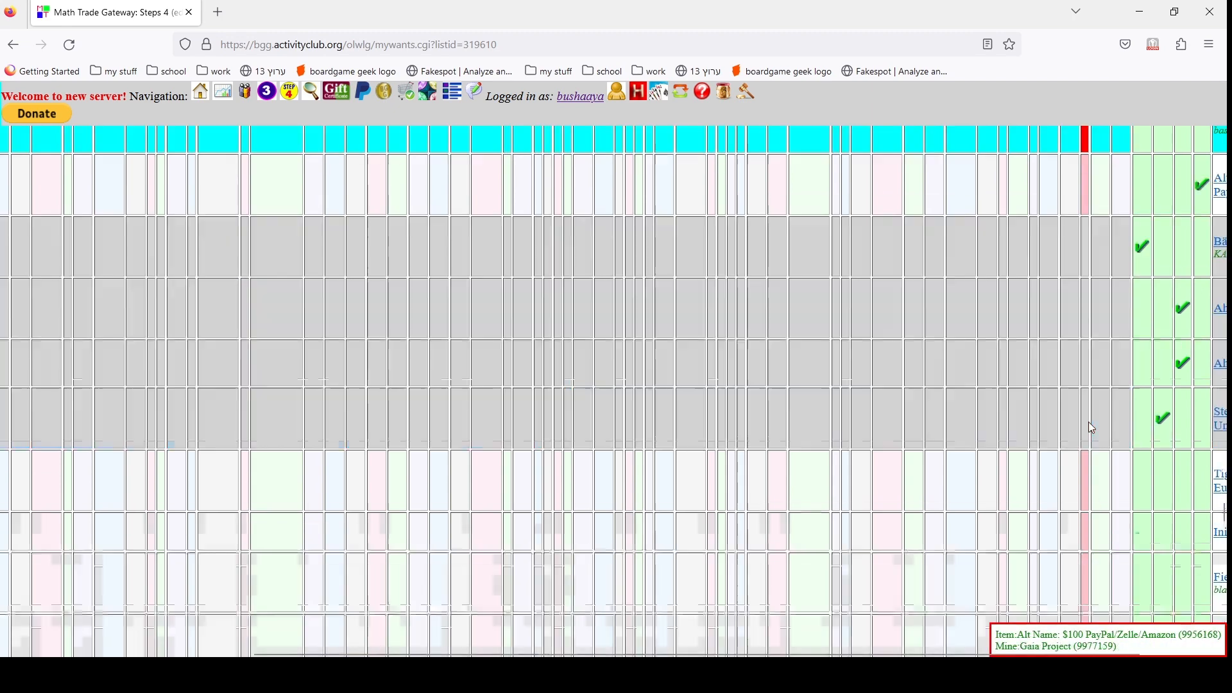
scroll(1092, 428, down, 10)
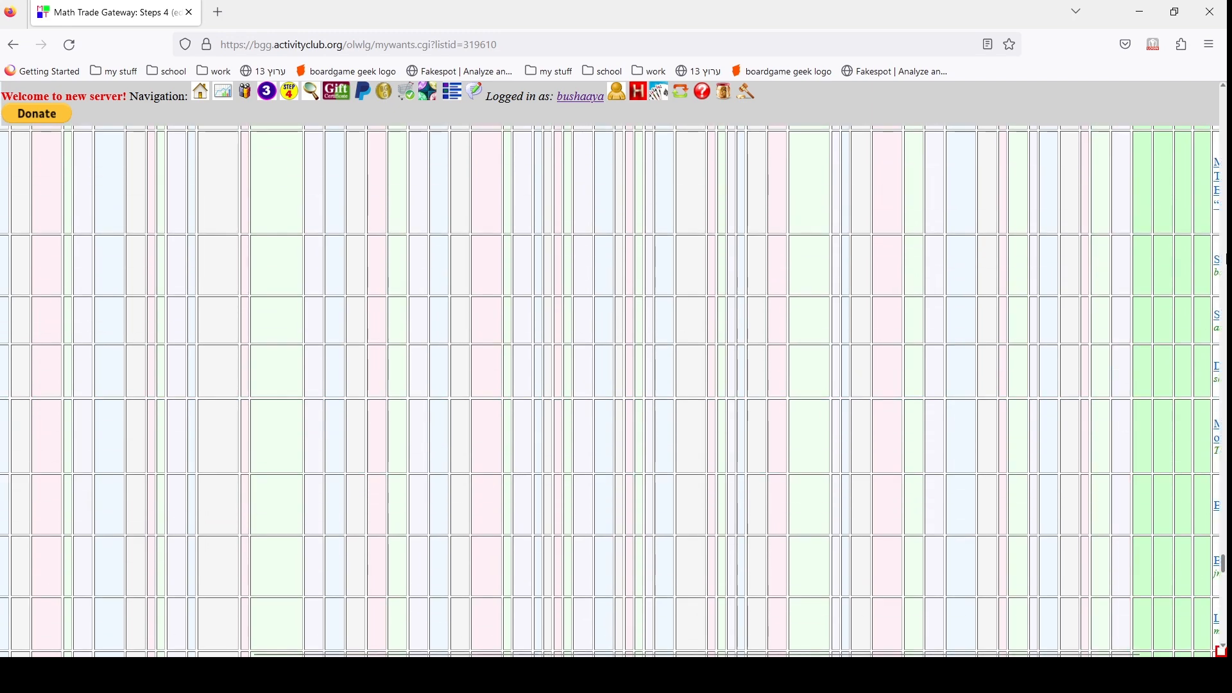
scroll(1221, 649, down, 5)
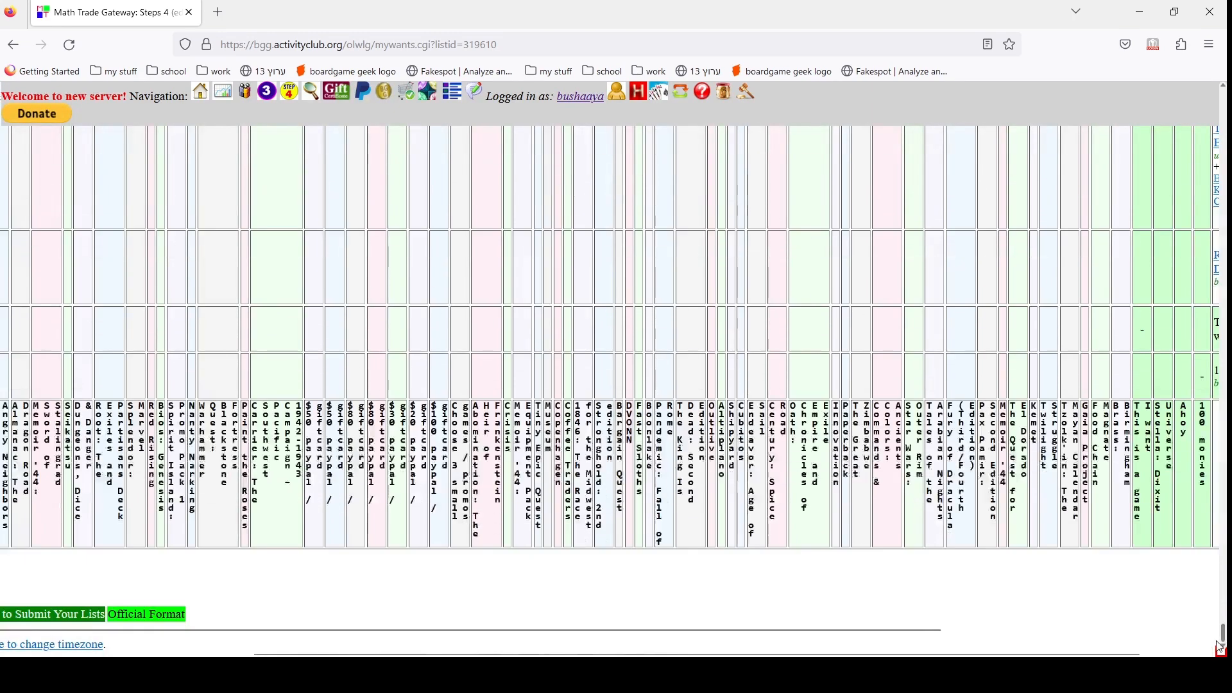
In the 100 monies row, mark Culture Collection Expansion, Zombicide Survivor: Alyana Heska AKA Elena and Unfair: Secret Cabal Promo Cards as offered, and confirm the changes.
drag(898, 653, 616, 653)
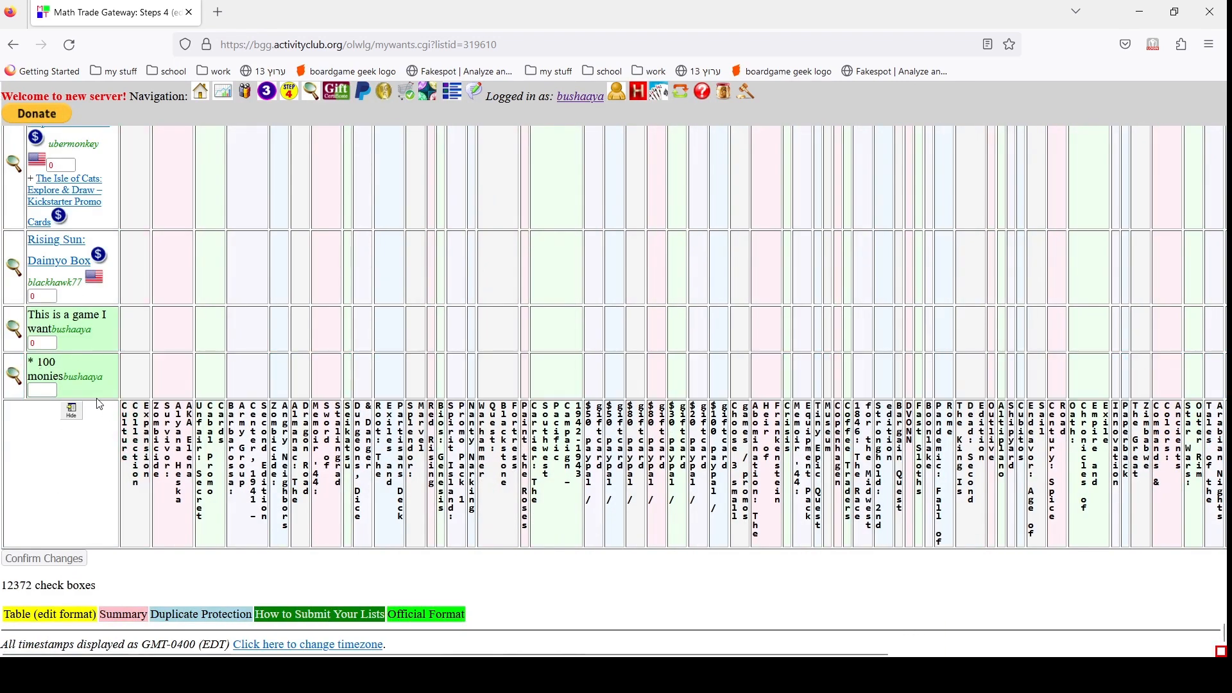
click(133, 379)
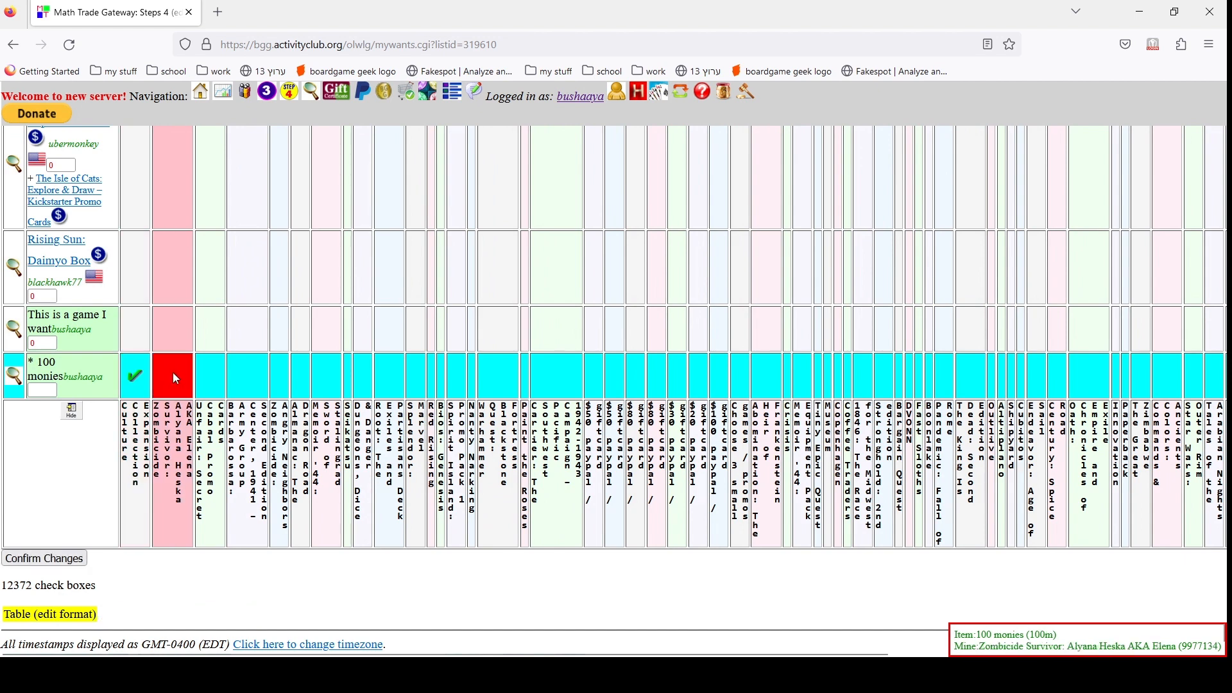
click(172, 373)
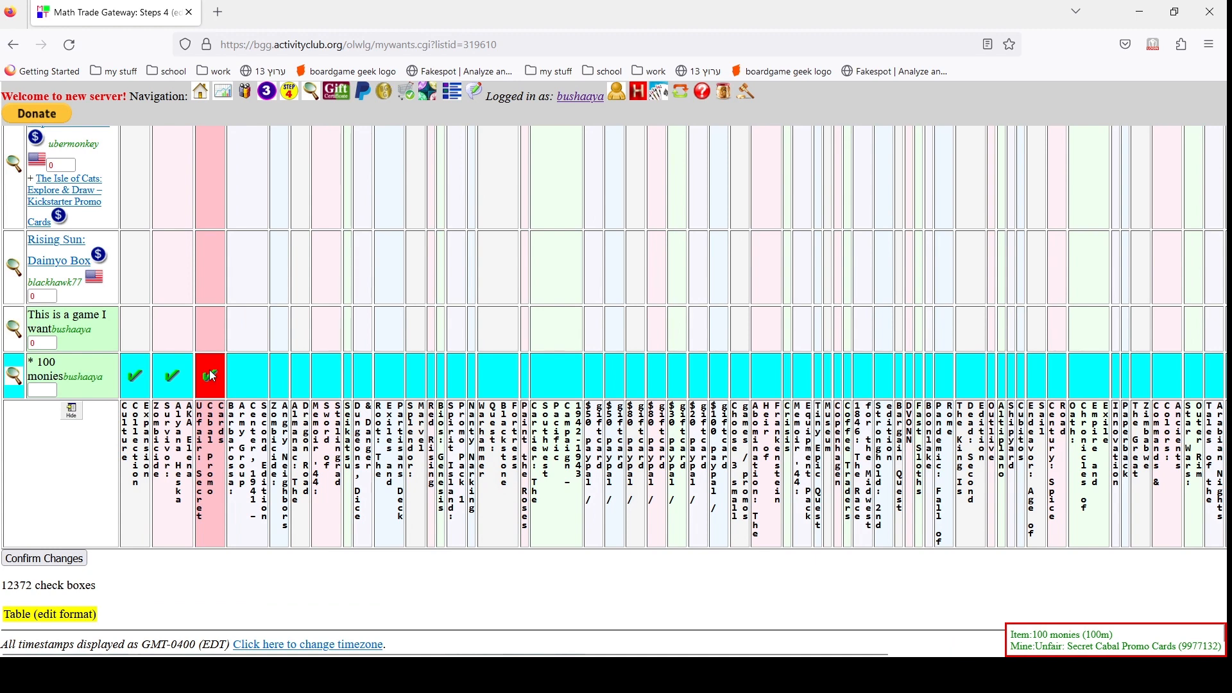
click(213, 376)
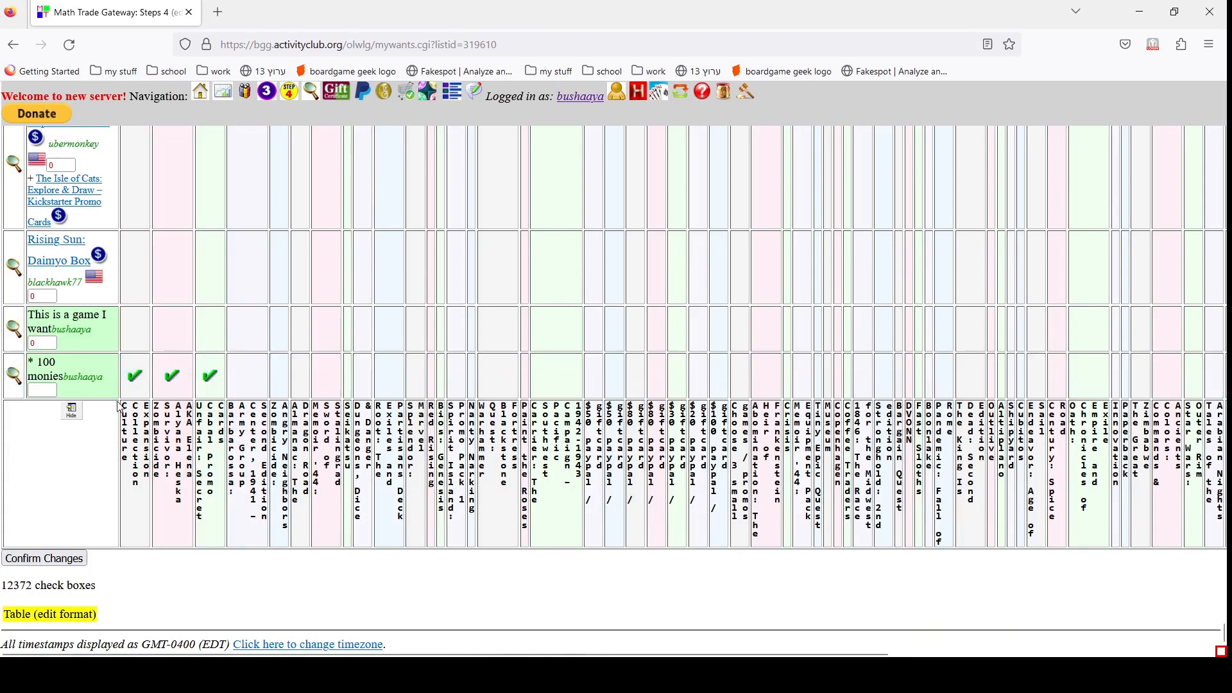
double_click(35, 361)
click(70, 558)
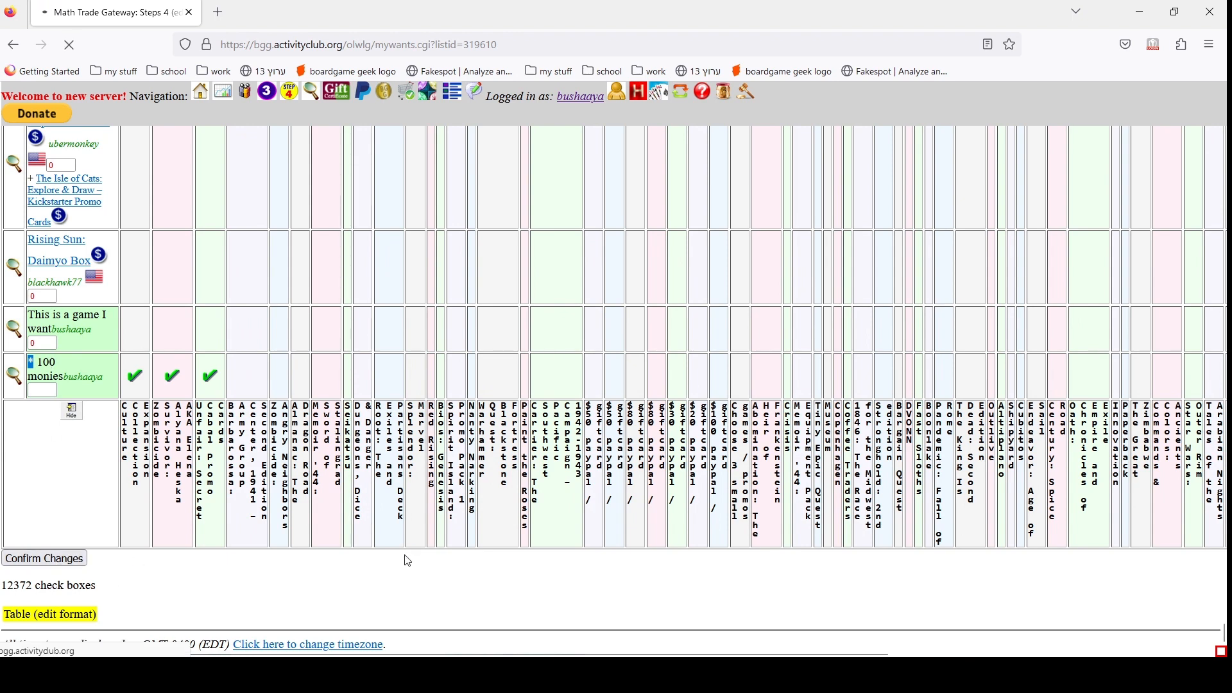